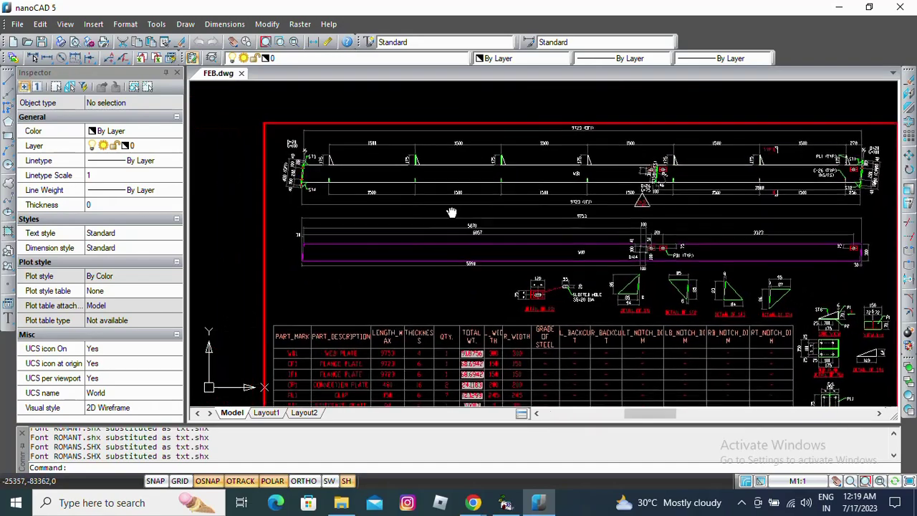
Examine the end wall rafter sheet in the drawing, including its detail views, parts table and title block
middle_drag(522, 191, 517, 145)
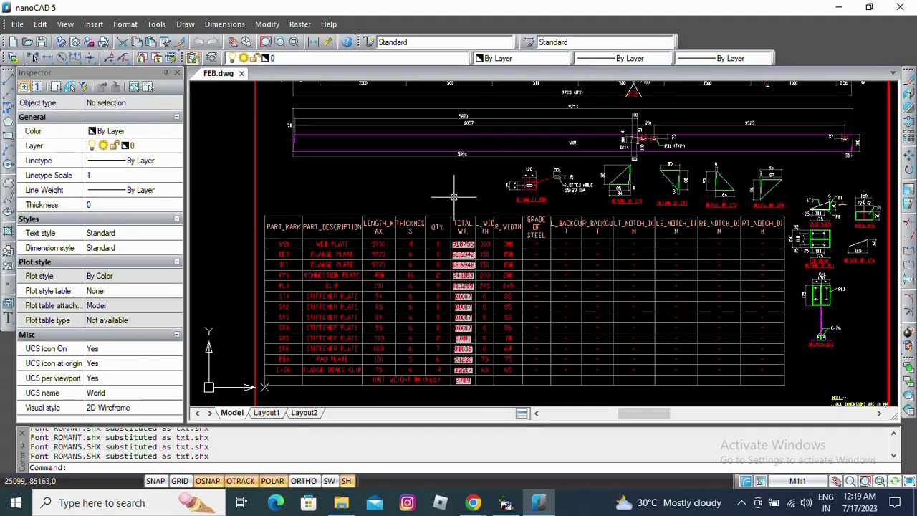
middle_drag(578, 265, 583, 207)
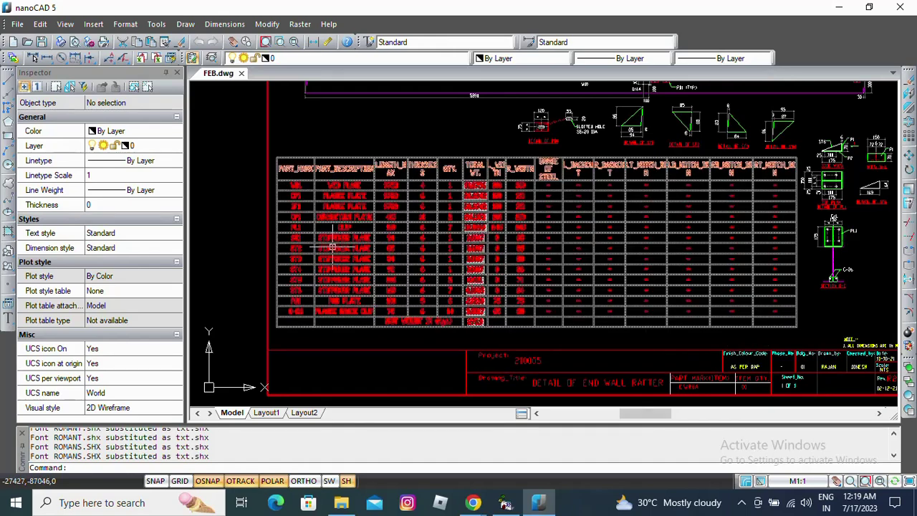
middle_drag(670, 240, 630, 251)
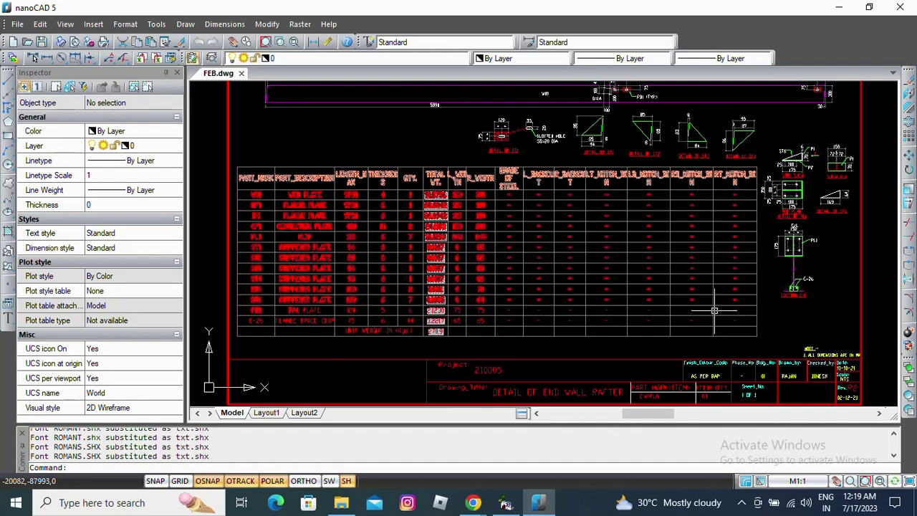
scroll(765, 331, down, 3)
scroll(635, 326, up, 2)
scroll(635, 325, up, 5)
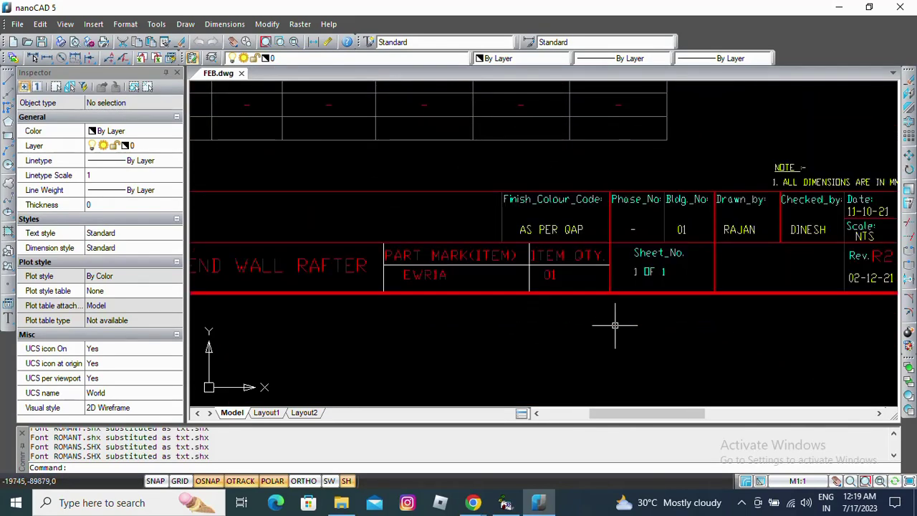
scroll(466, 313, down, 1)
scroll(560, 330, down, 3)
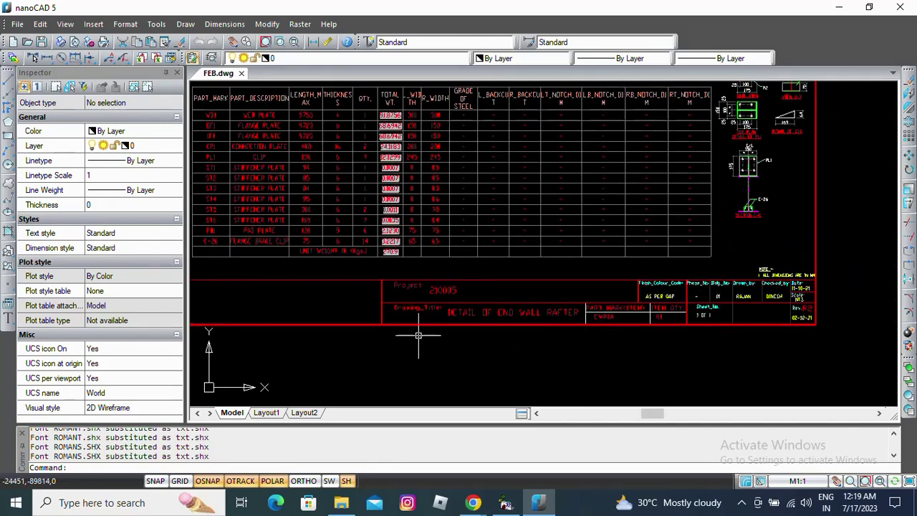
scroll(466, 286, down, 2)
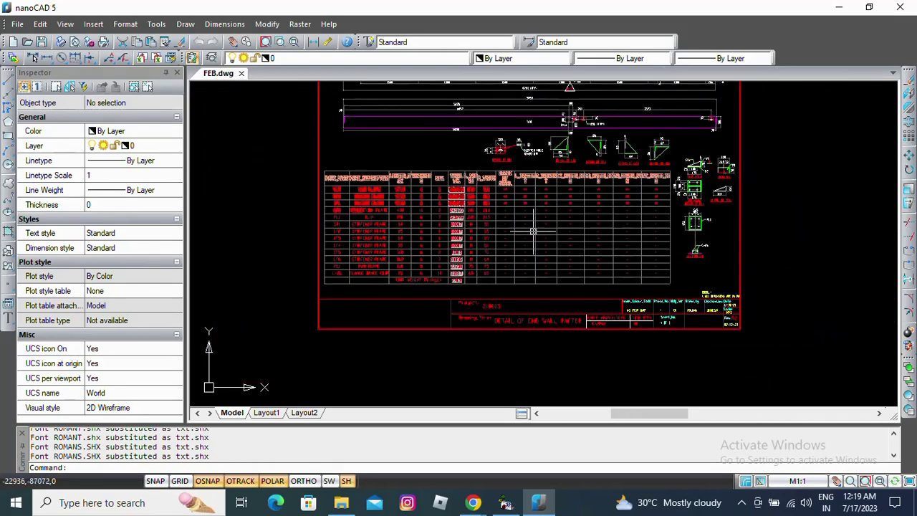
Survey the four rafter drawing sheets laid out in model space and compare their overall arrangement
scroll(549, 250, down, 3)
middle_drag(548, 250, 453, 252)
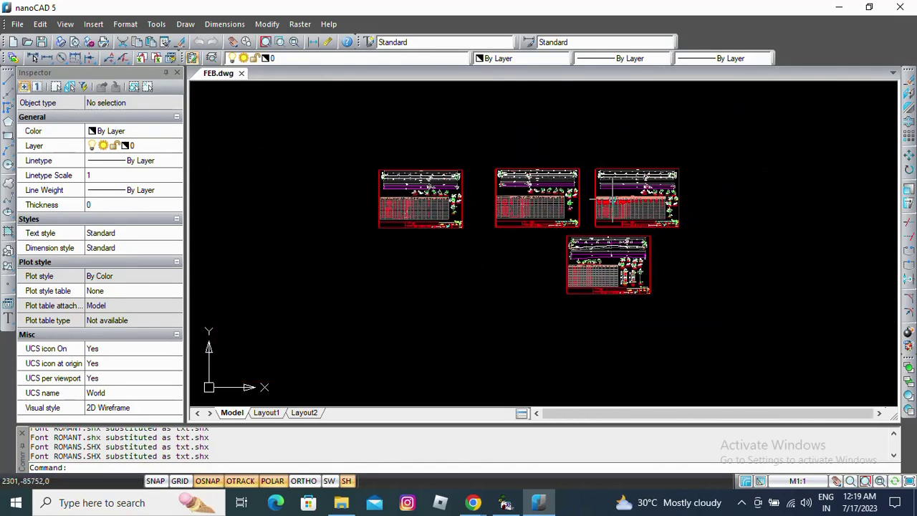
scroll(667, 241, up, 2)
scroll(668, 240, up, 3)
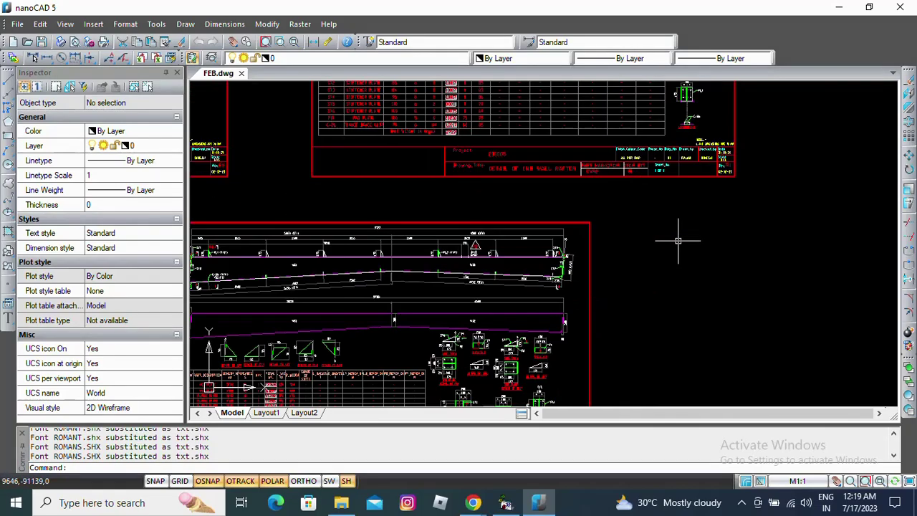
scroll(646, 245, down, 4)
scroll(661, 246, up, 4)
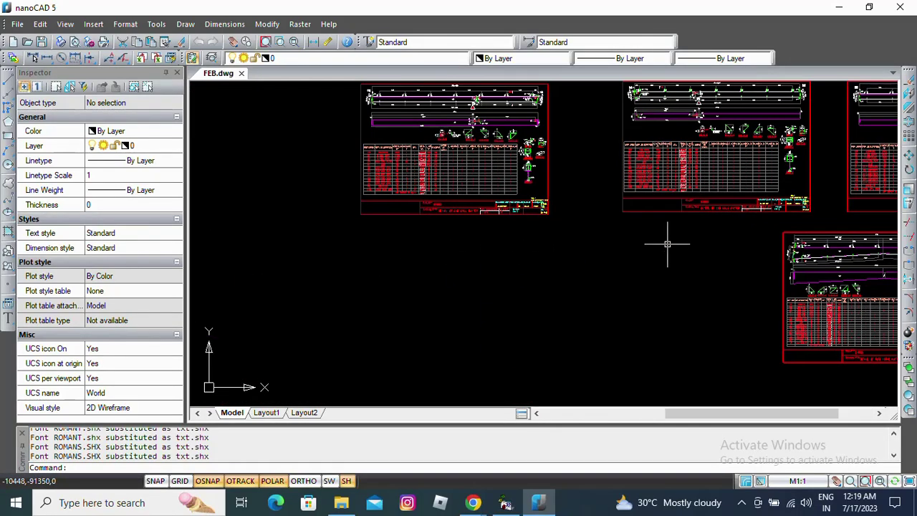
scroll(513, 285, down, 4)
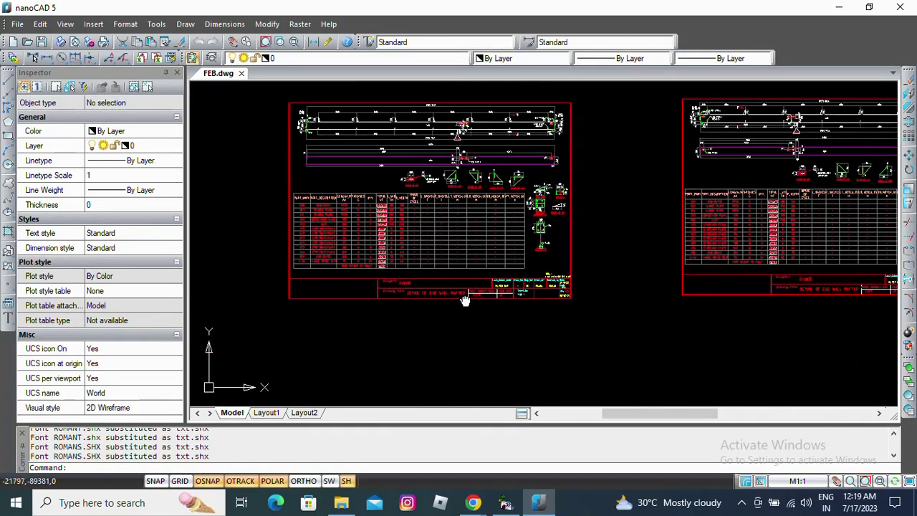
middle_drag(513, 285, 472, 275)
scroll(551, 373, down, 2)
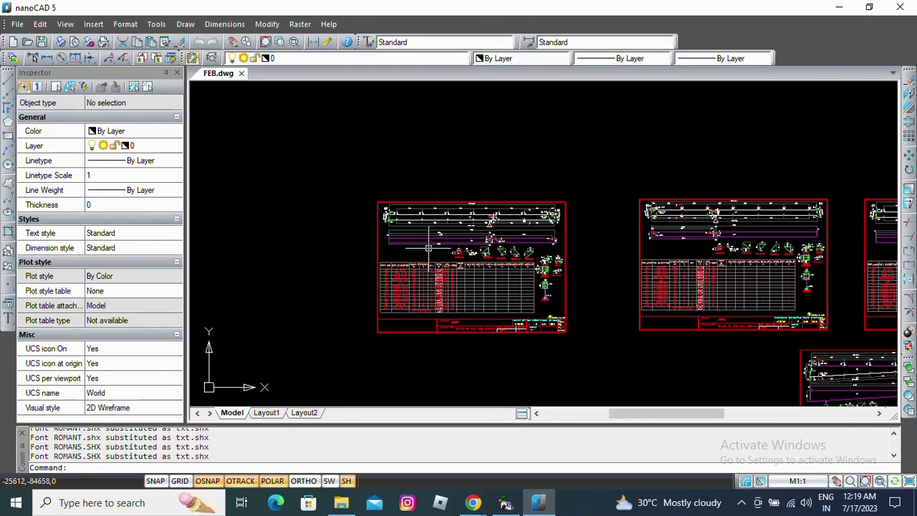
middle_drag(589, 303, 523, 275)
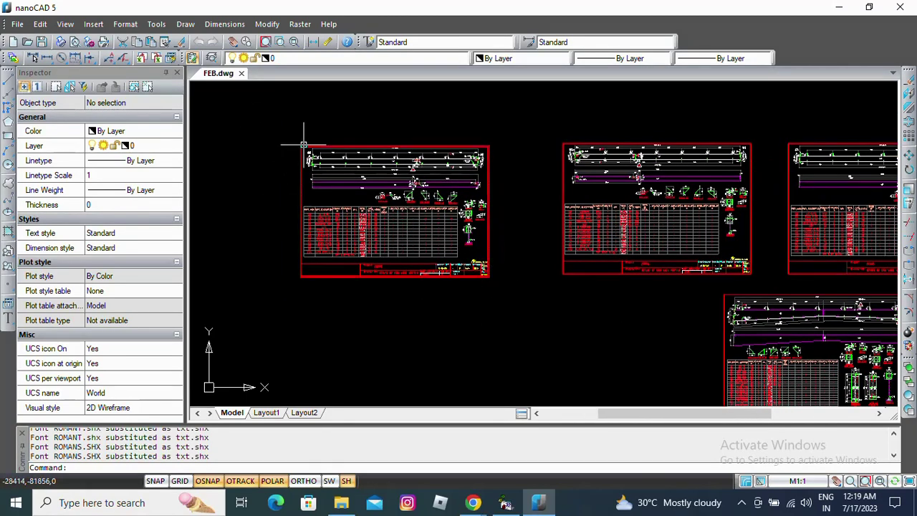
scroll(377, 302, up, 2)
middle_drag(377, 302, 413, 270)
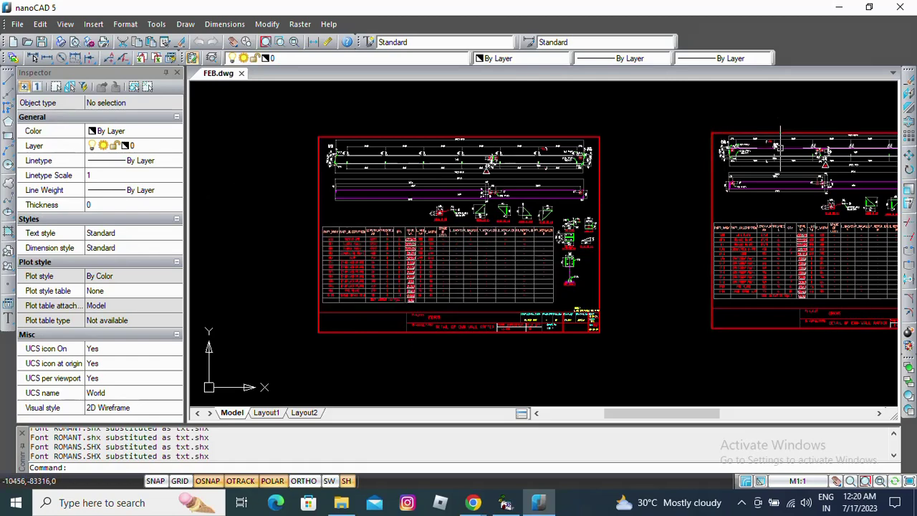
middle_drag(665, 308, 620, 305)
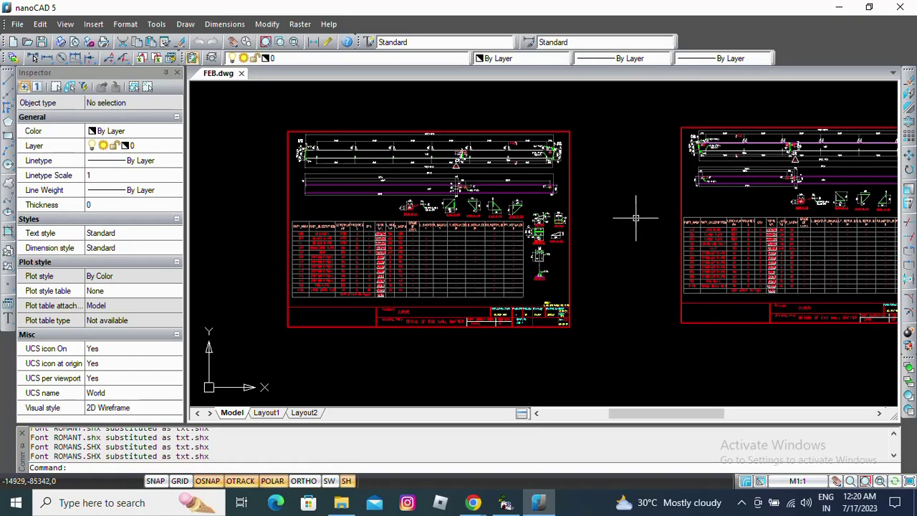
middle_drag(636, 224, 606, 209)
scroll(583, 143, down, 2)
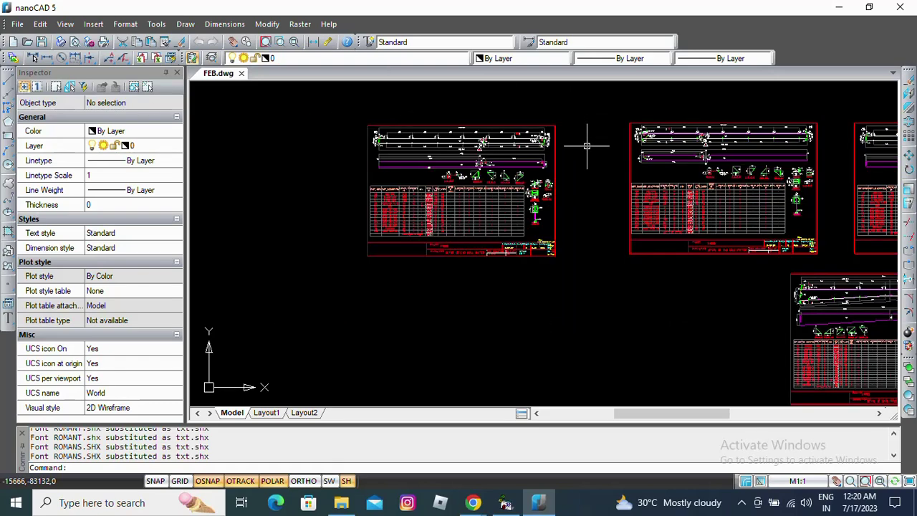
Switch to the desktop and try to run the NANOCADHANDLER versions 5.0 executable as administrator
click(512, 491)
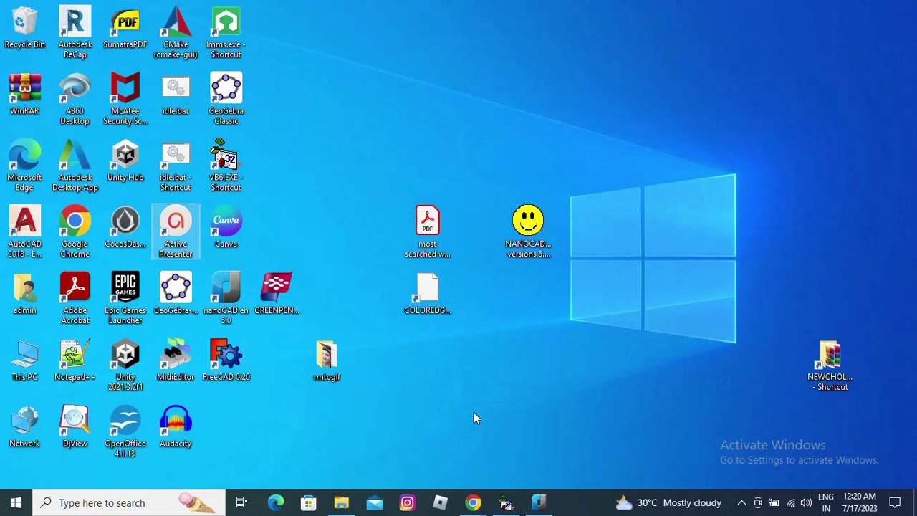
click(532, 229)
right_click(530, 233)
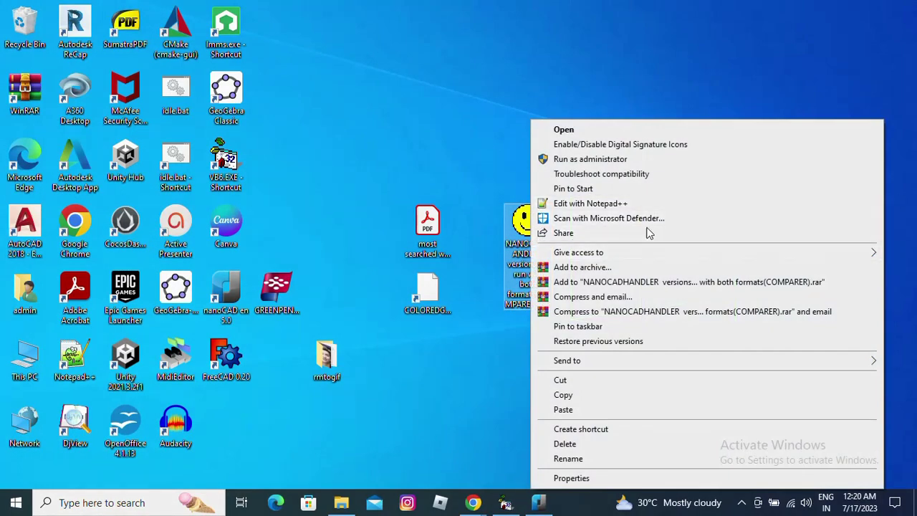
click(663, 159)
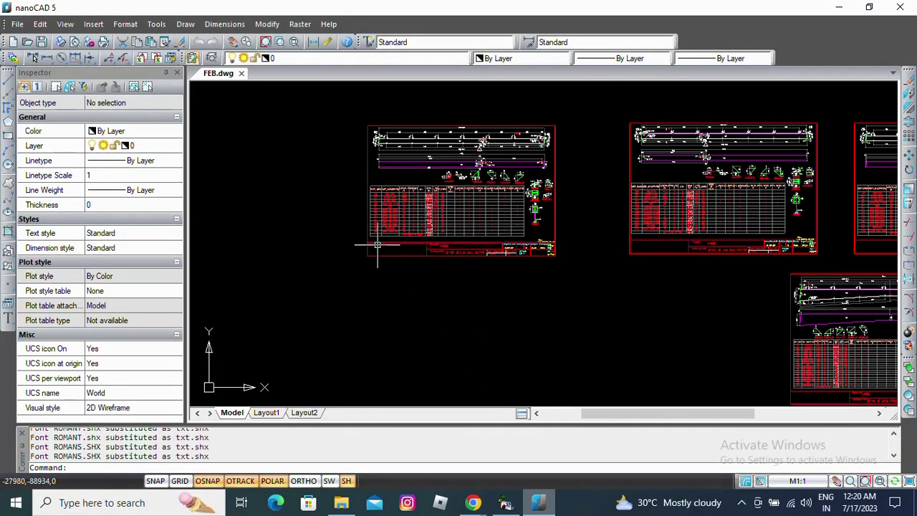
Minimize the drawing window with all four sheets in view and refresh the desktop
scroll(375, 241, down, 5)
middle_drag(462, 254, 501, 238)
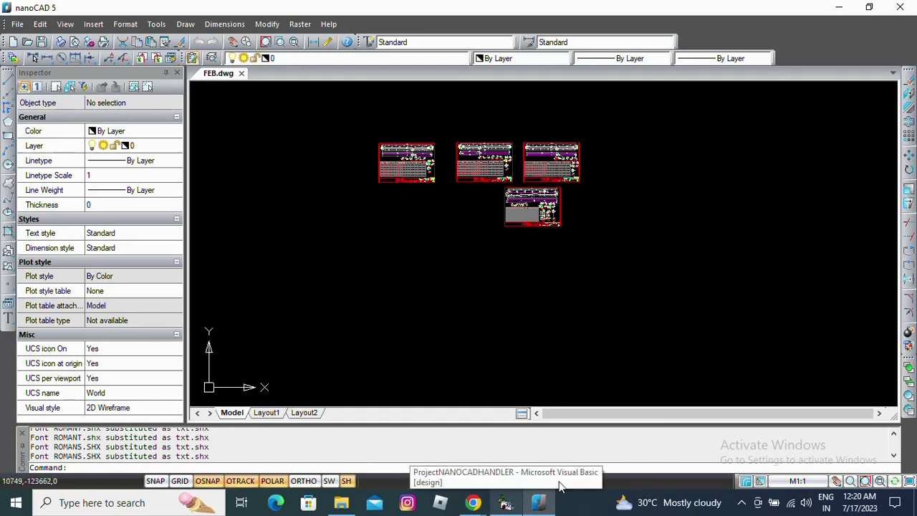
click(840, 7)
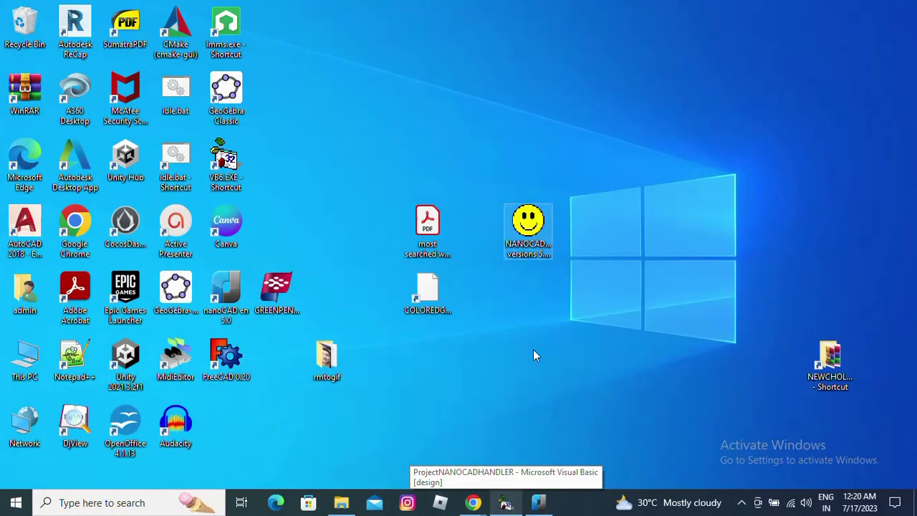
right_click(523, 383)
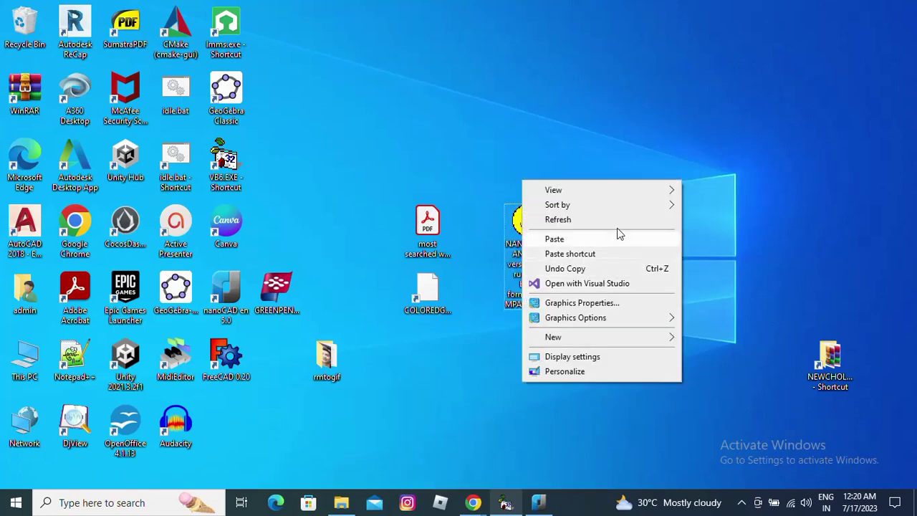
click(616, 220)
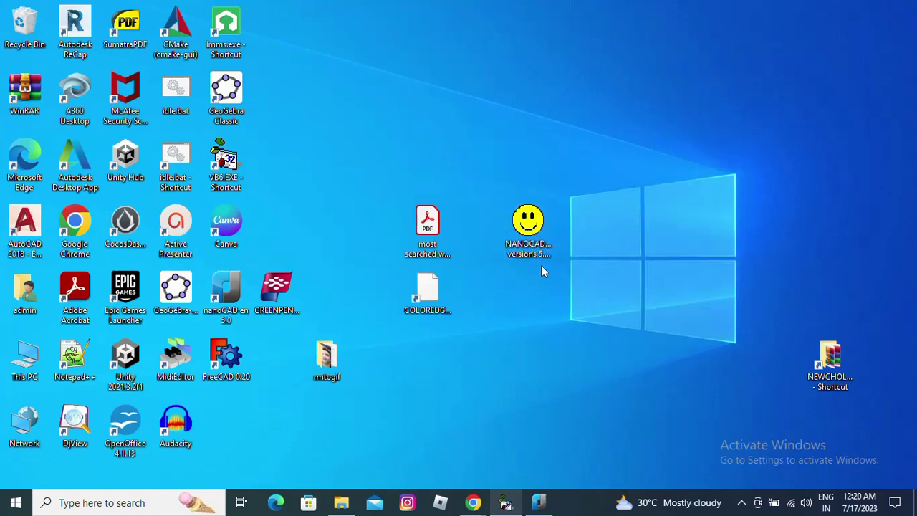
Dismiss the Windows Security notification and run the NANOCADHANDLER versions 5.0 executable from the desktop as administrator
click(530, 228)
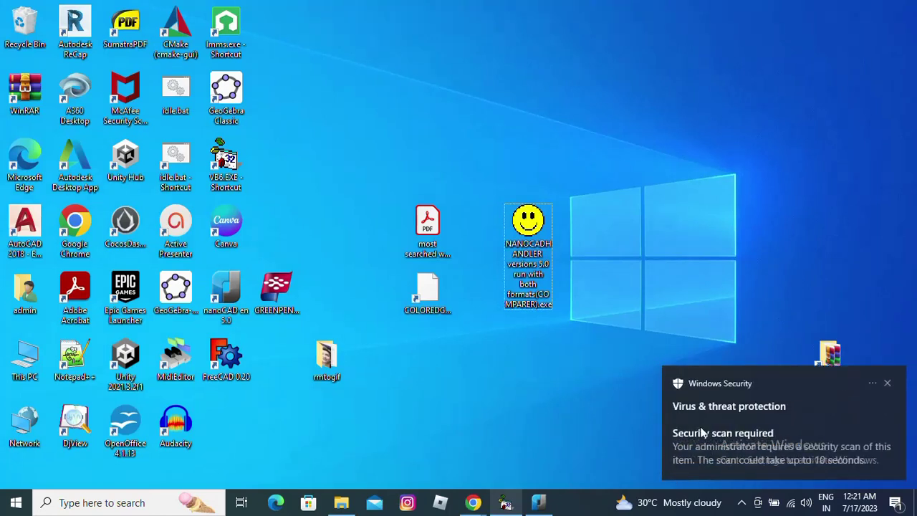
click(888, 385)
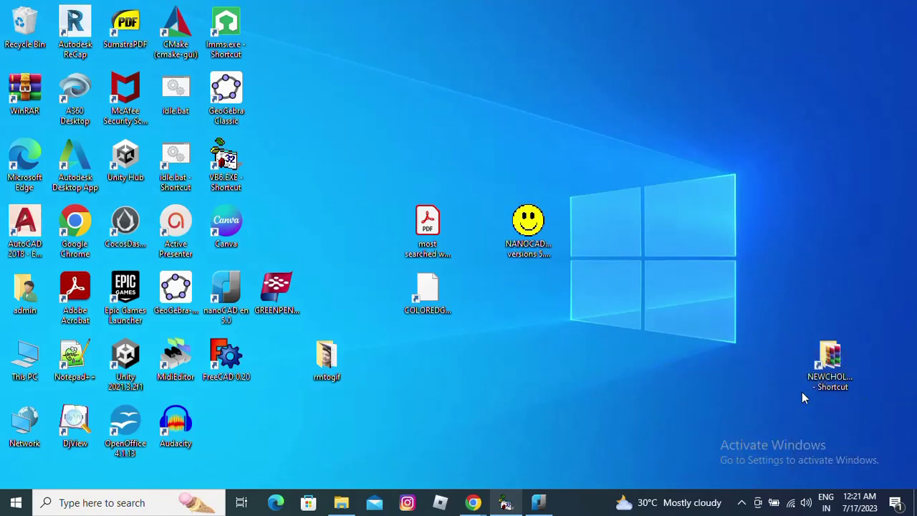
mouse_move(534, 233)
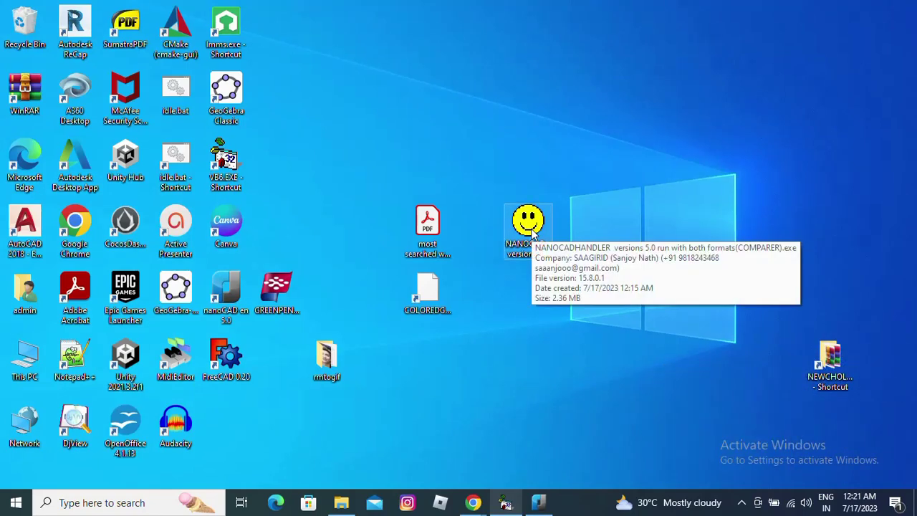
click(534, 233)
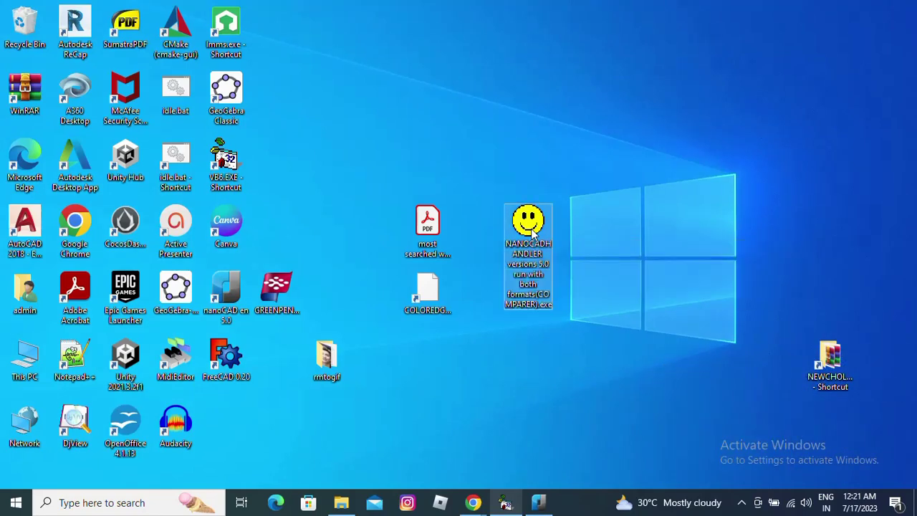
right_click(532, 233)
click(689, 157)
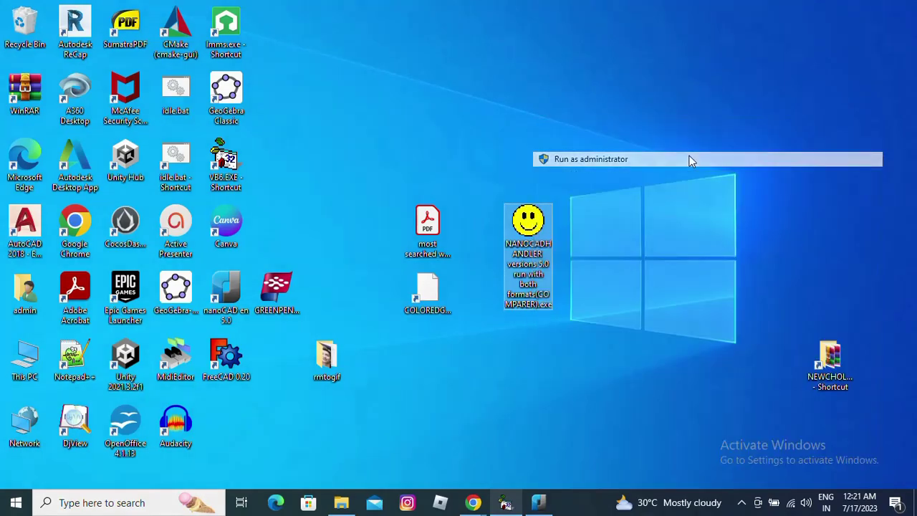
click(444, 386)
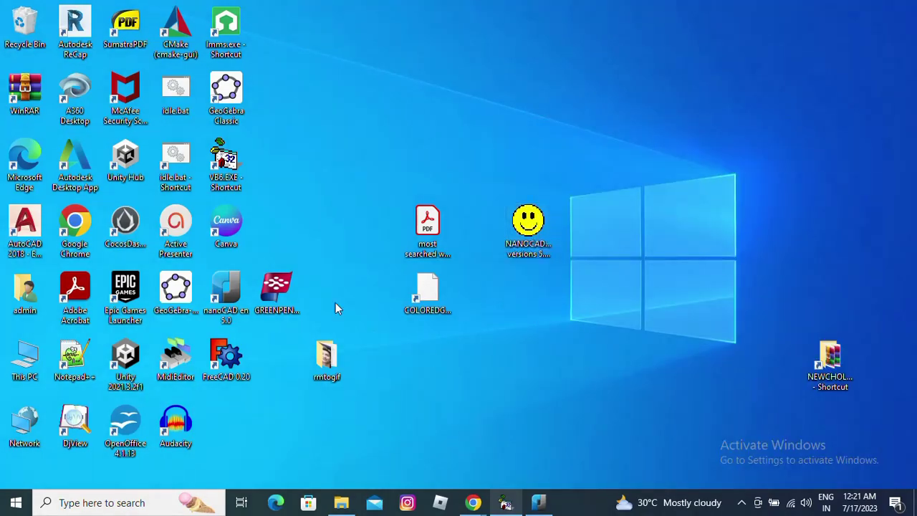
Launch the NANOCADHANDLER versions 5.0 application from the NCDDD_NANOCAD folder in File Explorer, then minimize the folder window
click(341, 504)
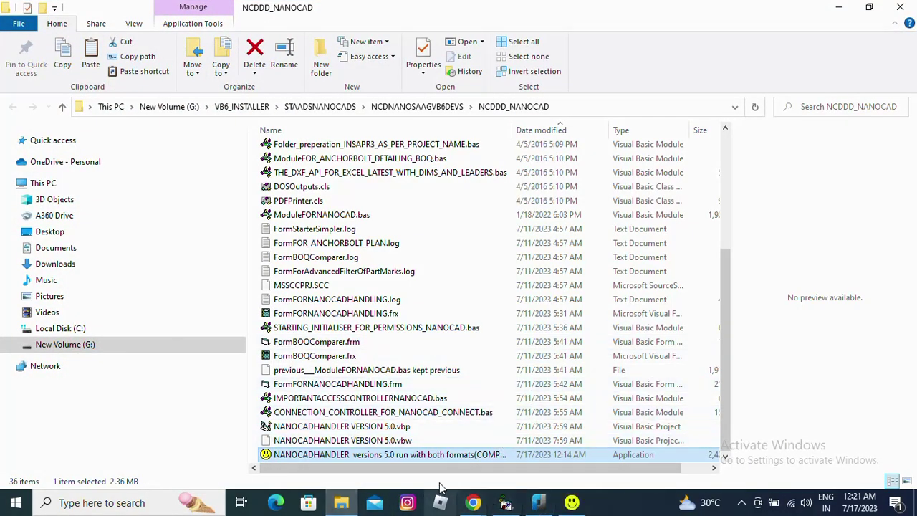
double_click(481, 455)
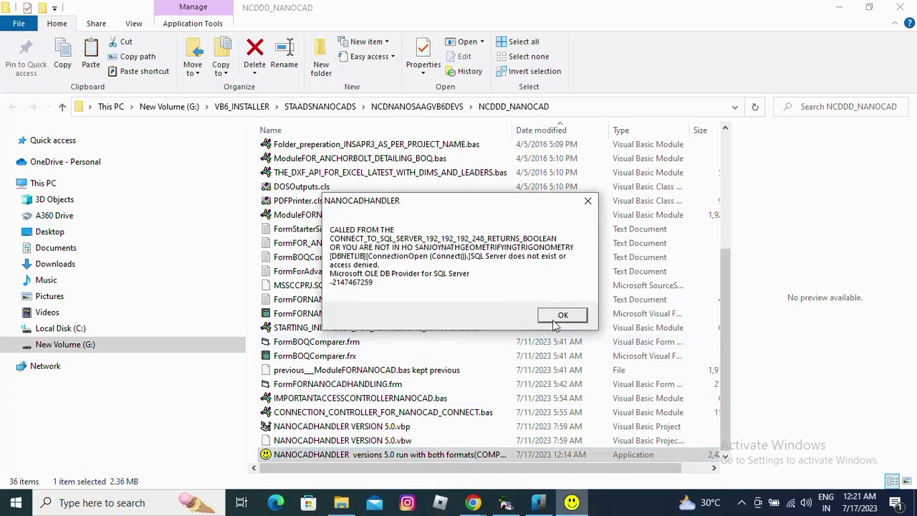
click(839, 7)
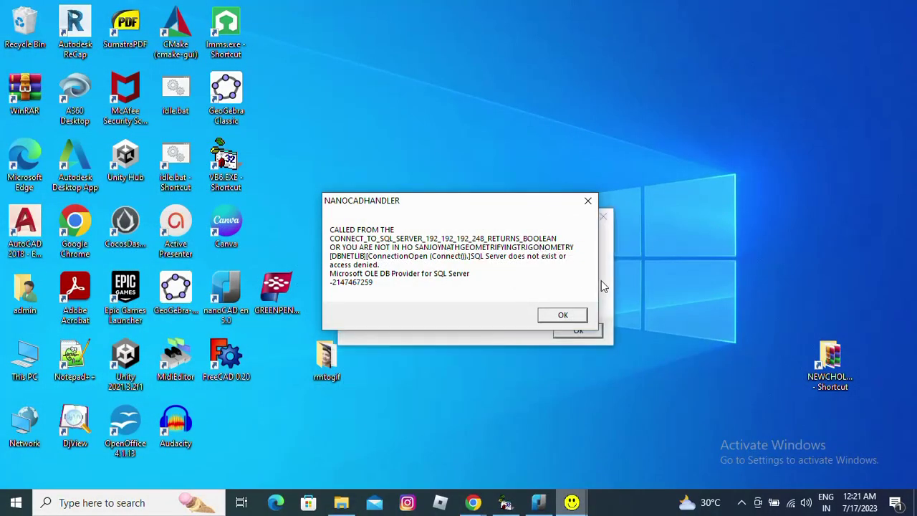
Dismiss the first instance's SQL Server connection messages and common-interface notice, and maximize the NANOCAD HANDLER window
click(605, 287)
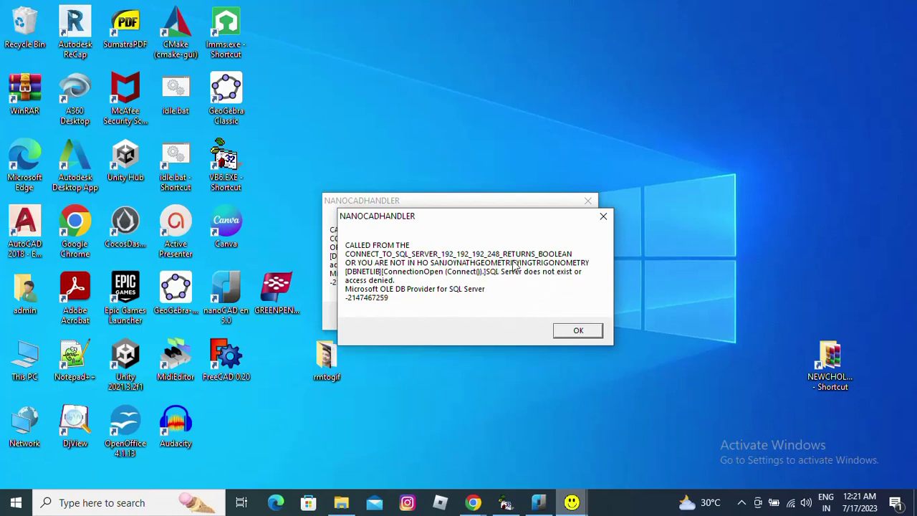
click(578, 332)
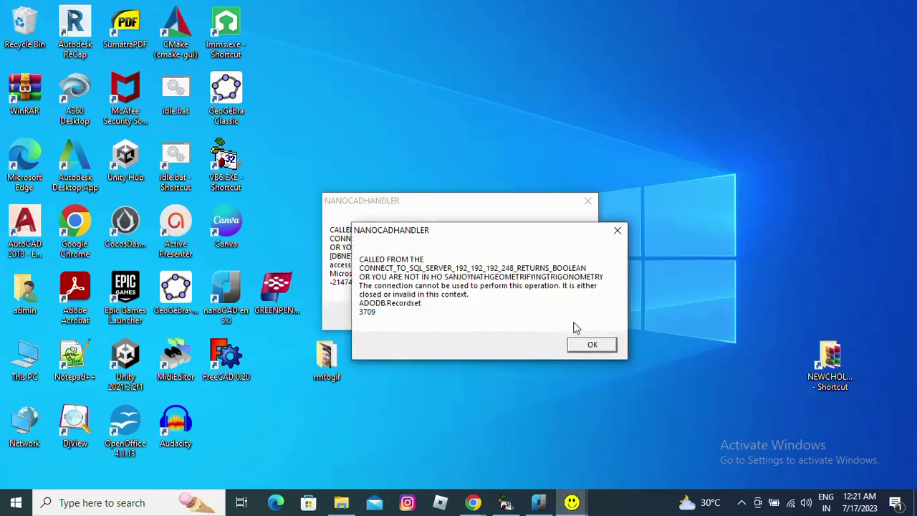
click(575, 342)
click(584, 343)
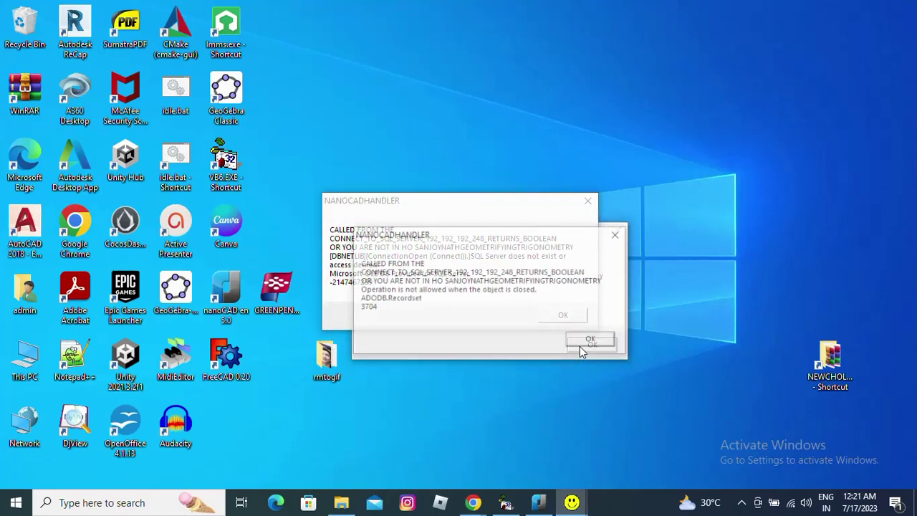
click(580, 345)
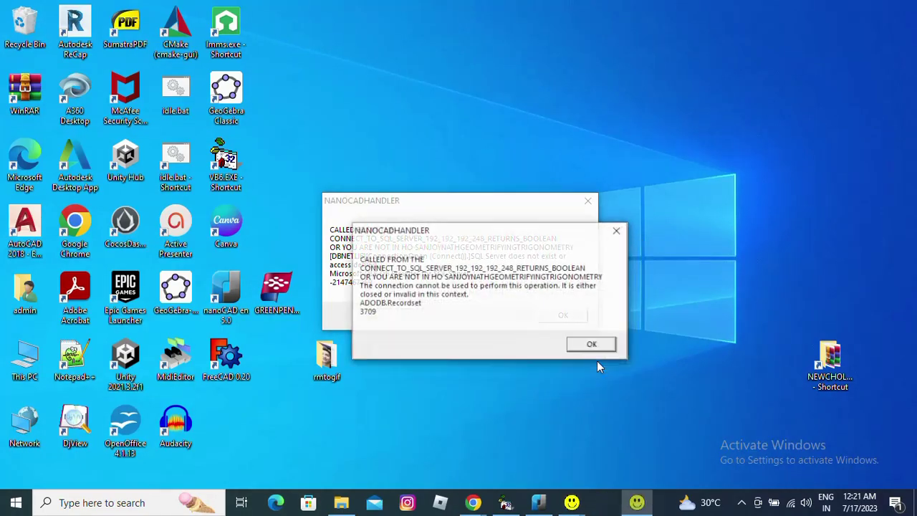
click(591, 342)
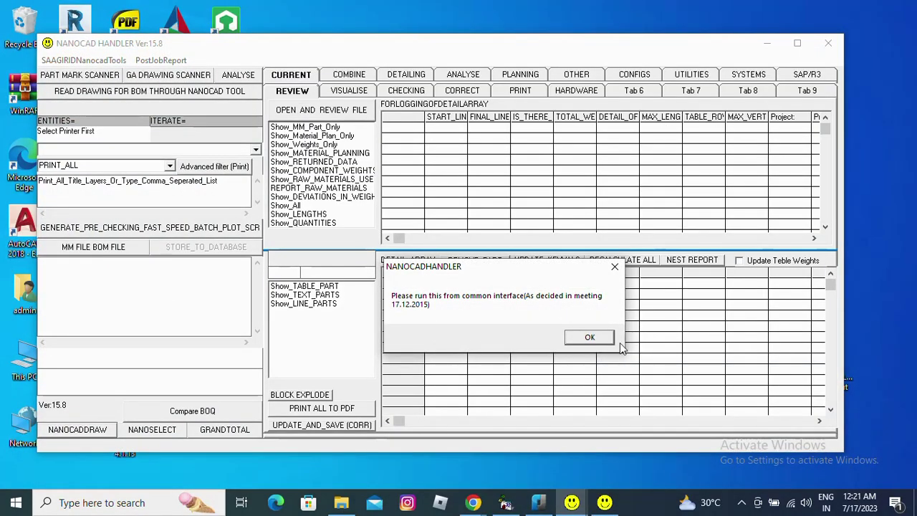
click(589, 338)
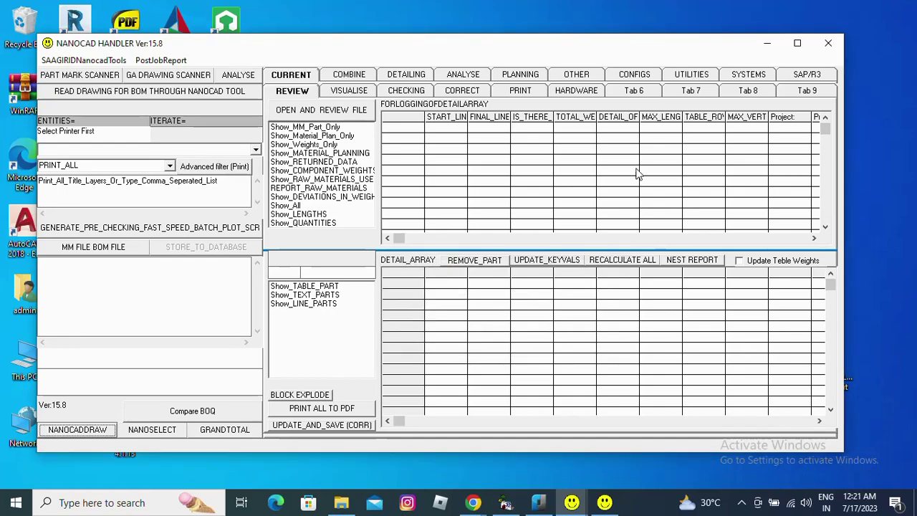
click(797, 43)
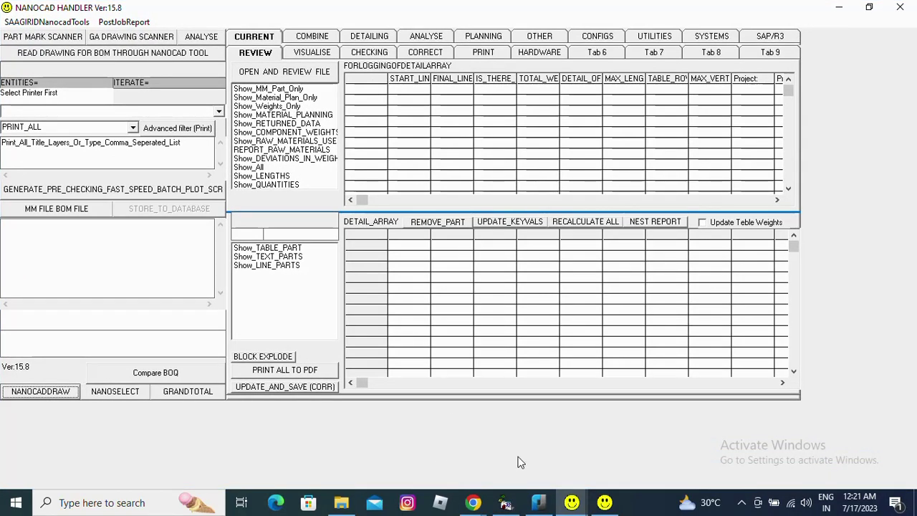
Dismiss the SQL Server connection messages and the common-interface notice of the second NANOCAD HANDLER instance
mouse_move(571, 502)
click(591, 453)
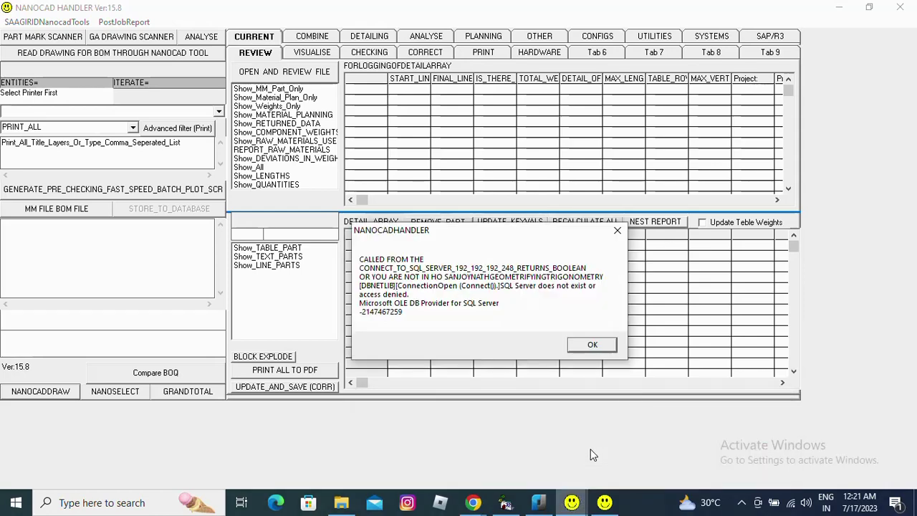
click(594, 348)
click(597, 347)
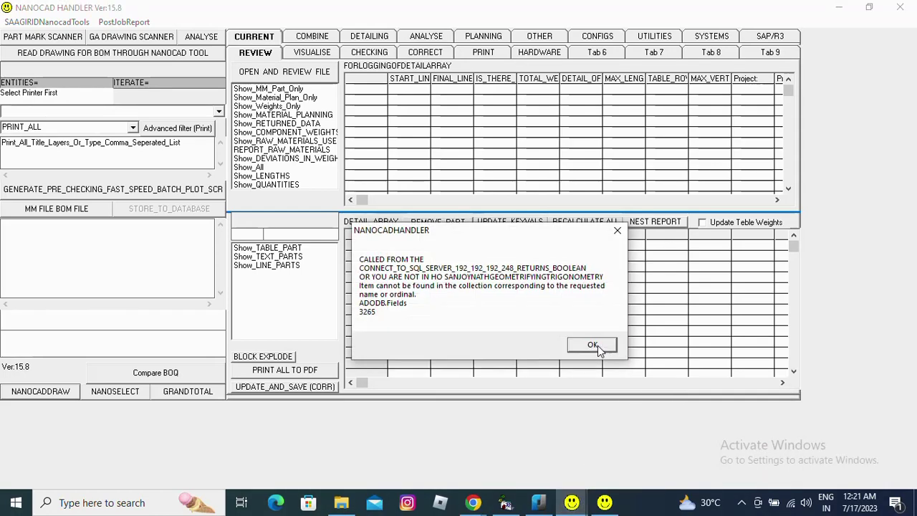
click(597, 345)
click(598, 345)
click(598, 345)
click(597, 345)
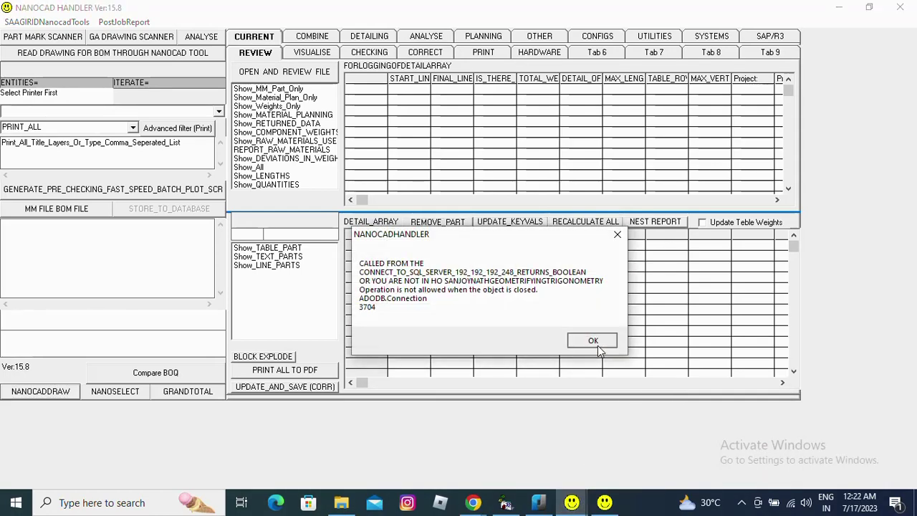
click(597, 345)
click(571, 503)
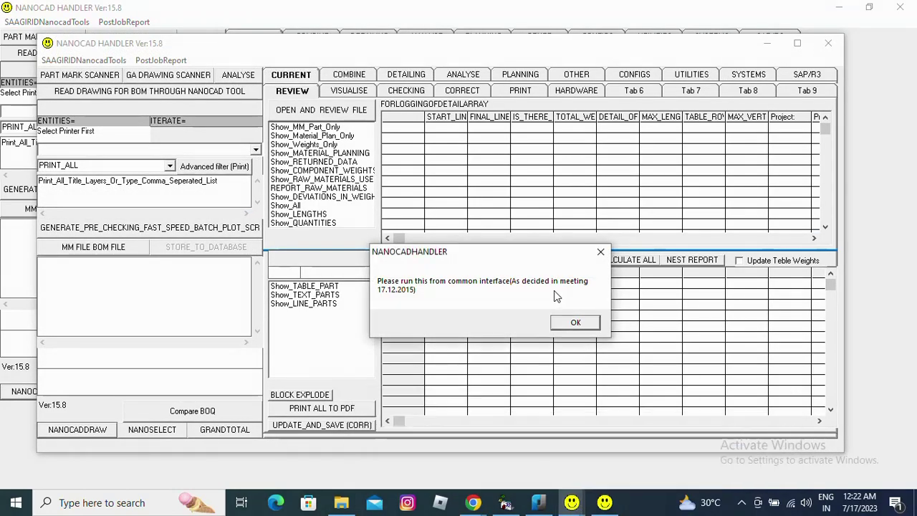
click(570, 324)
Bring up the pending SQL Server message, dismiss it and those that follow, and close the extra NANOCAD HANDLER window
mouse_move(572, 502)
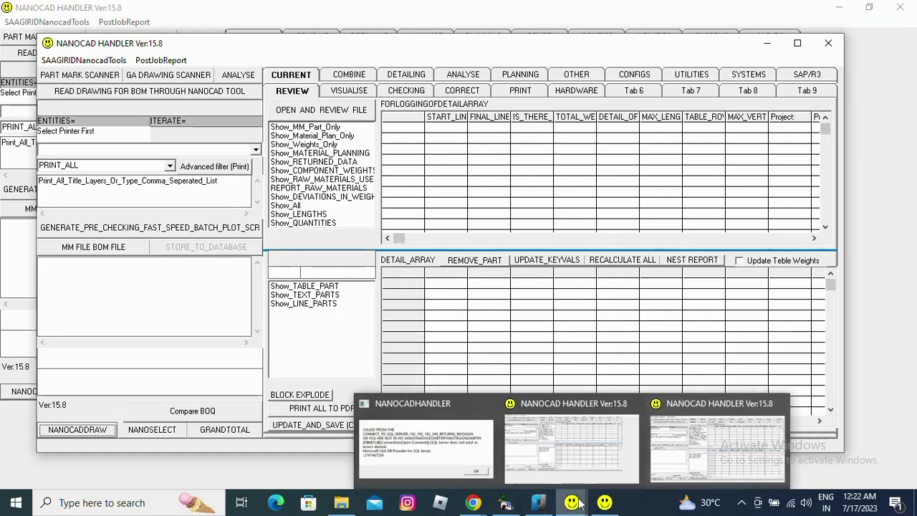
click(426, 440)
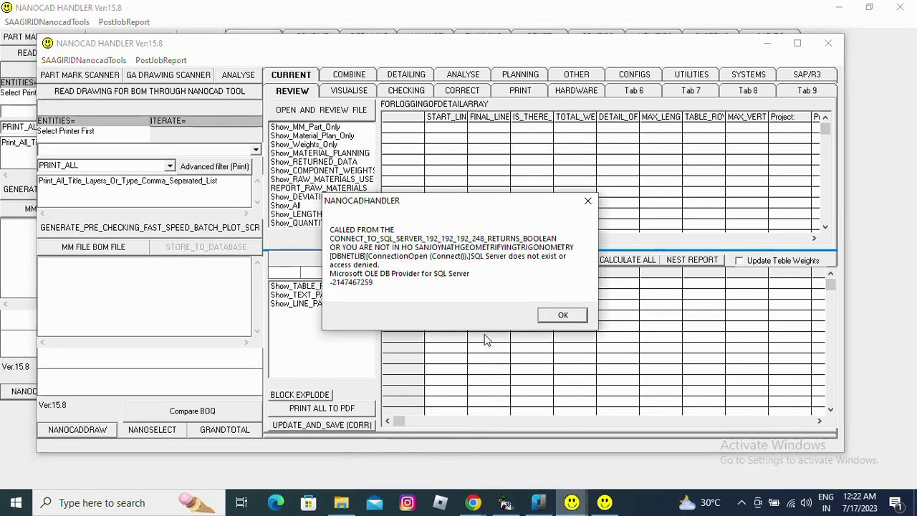
click(557, 321)
click(573, 327)
click(573, 327)
click(573, 327)
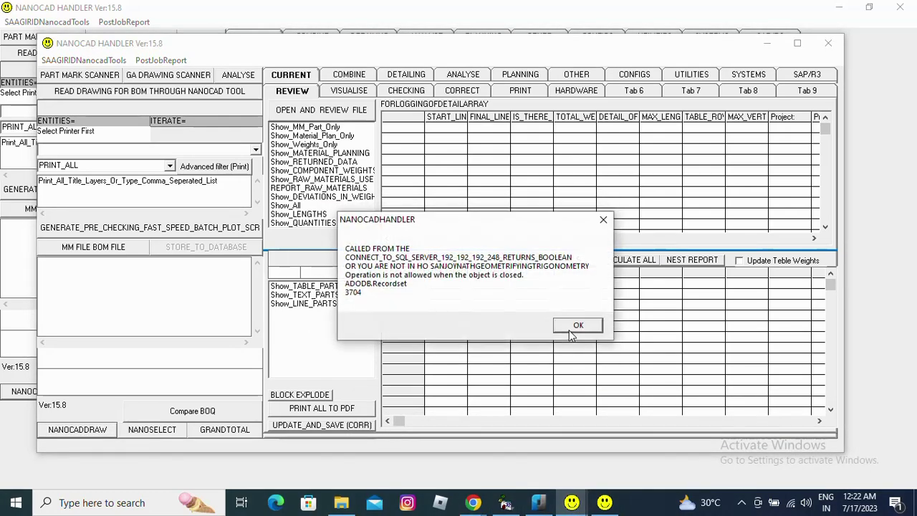
click(570, 331)
click(570, 330)
click(570, 331)
click(570, 331)
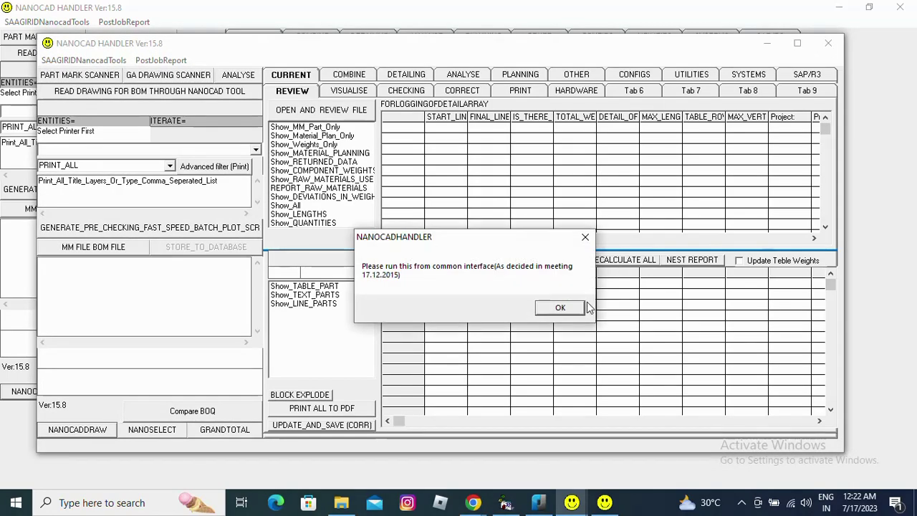
click(581, 308)
click(827, 43)
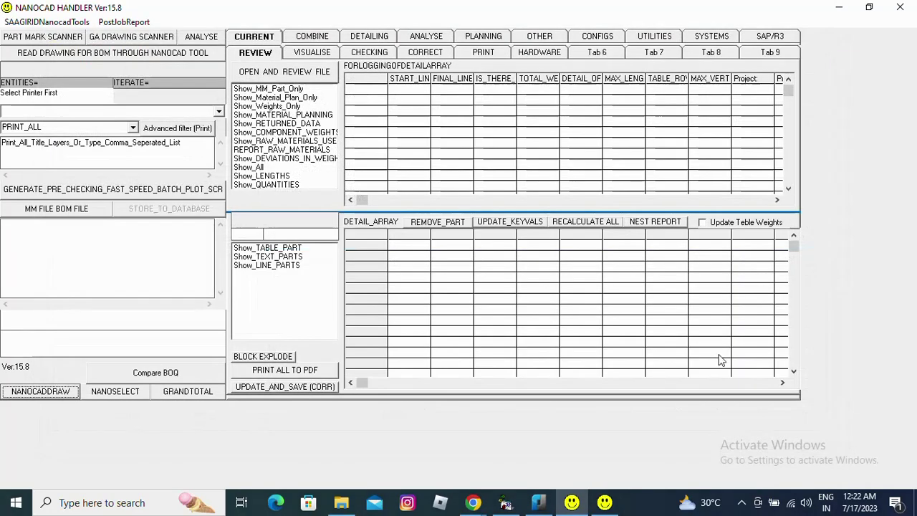
Clear the last pending NANOCADHANDLER messages and leave the NANOCAD HANDLER window maximized
mouse_move(604, 501)
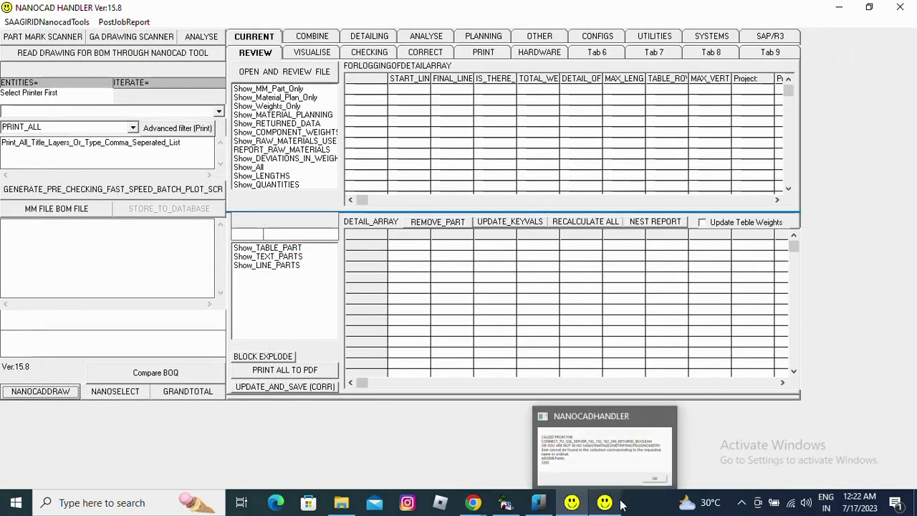
click(621, 460)
click(607, 346)
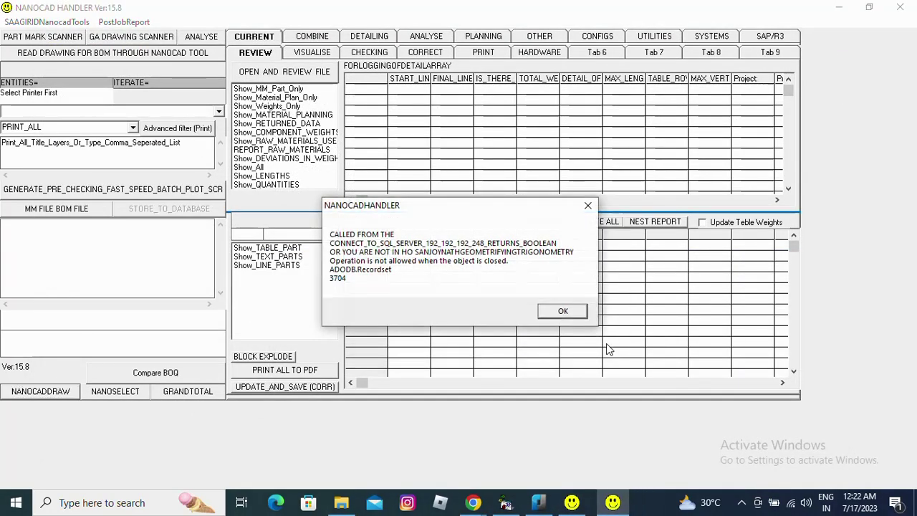
click(563, 311)
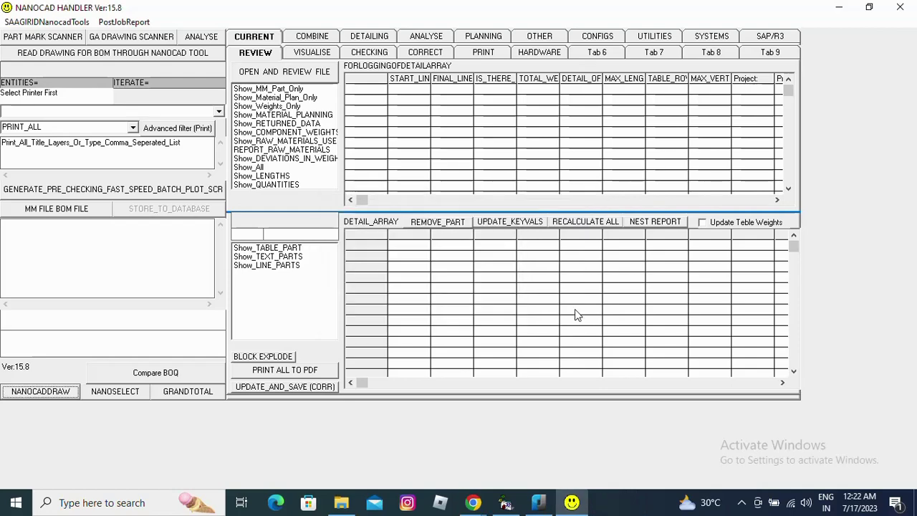
click(872, 7)
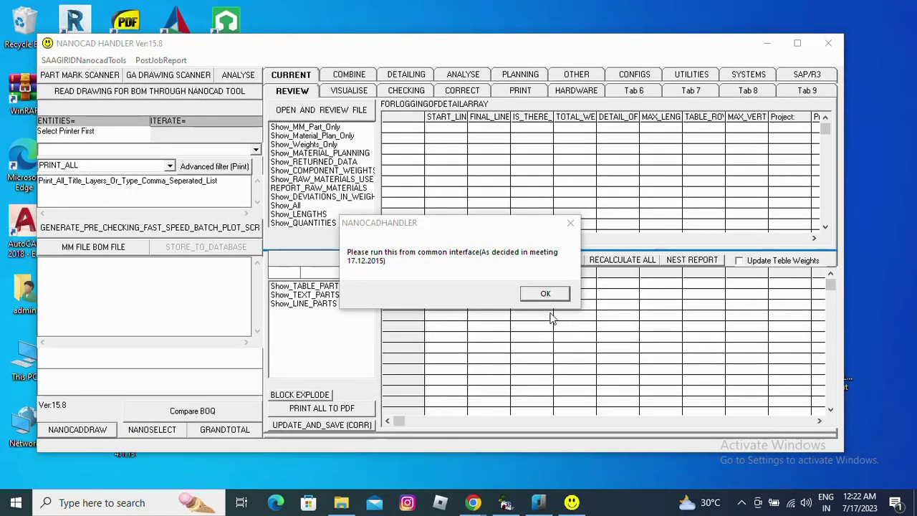
click(553, 295)
click(796, 43)
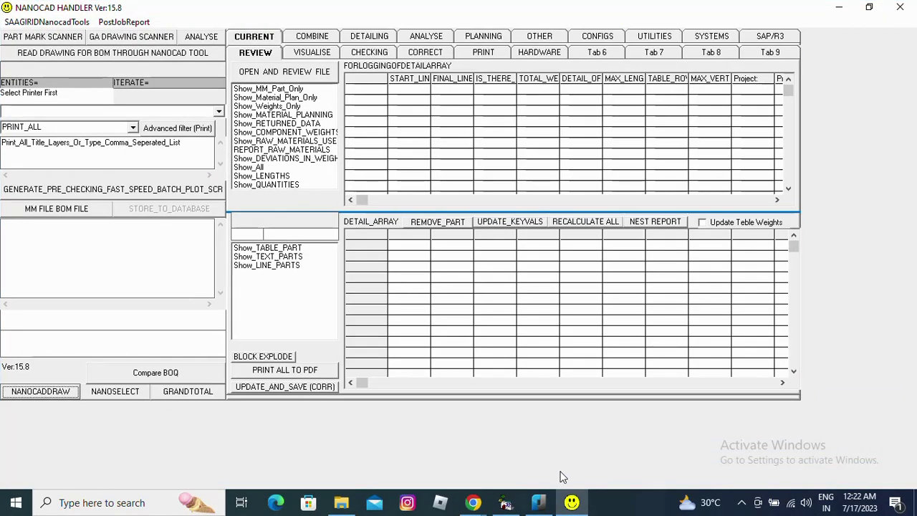
Check the sheets of FEB.dwg in nanoCAD and start reading the drawing for BOM from NANOCAD HANDLER
mouse_move(571, 503)
click(538, 502)
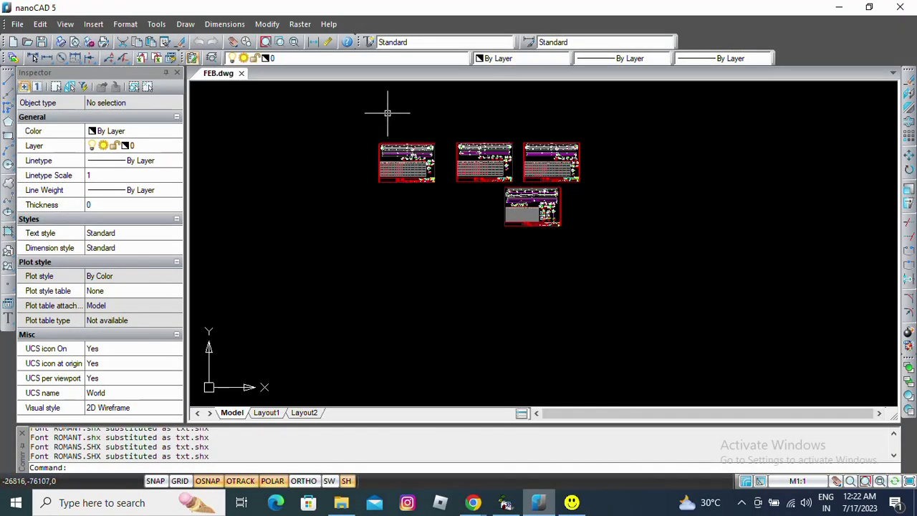
scroll(401, 143, up, 3)
scroll(409, 168, down, 2)
click(571, 502)
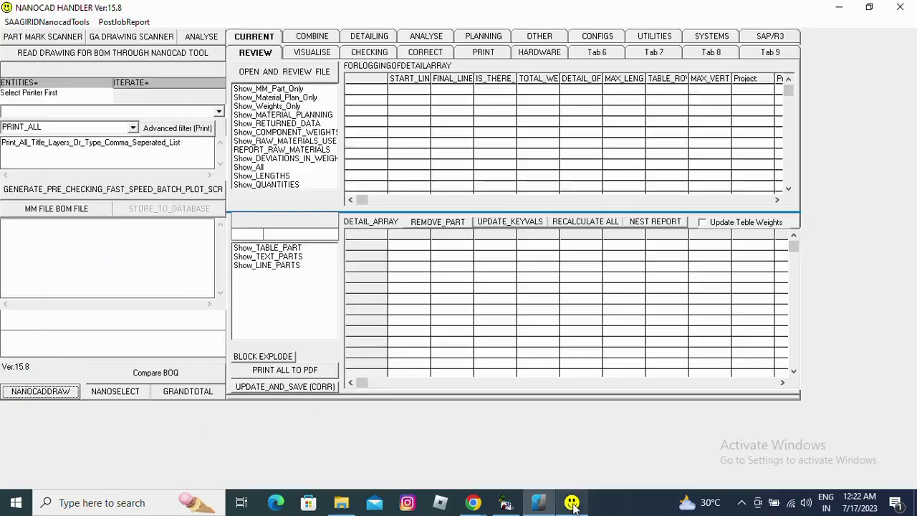
click(67, 53)
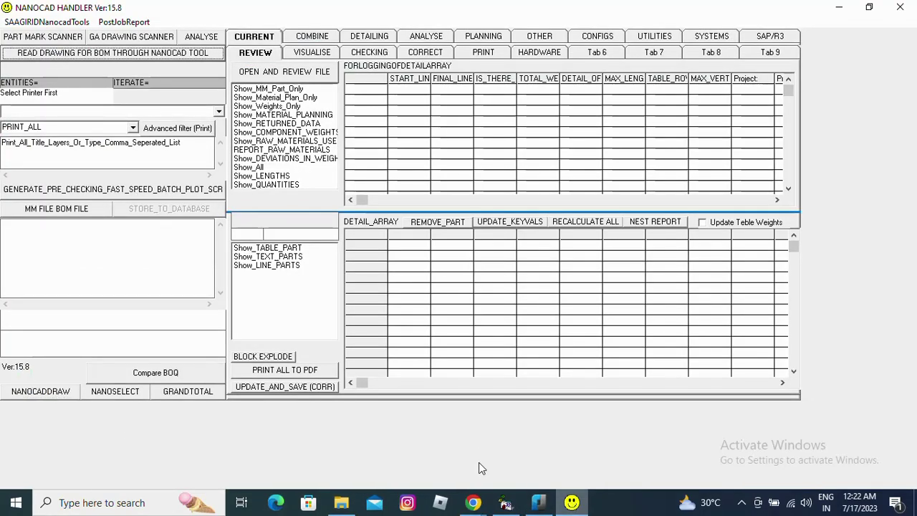
Switch to nanoCAD and examine the diagonal mark and title block of the first end wall rafter sheet
click(539, 502)
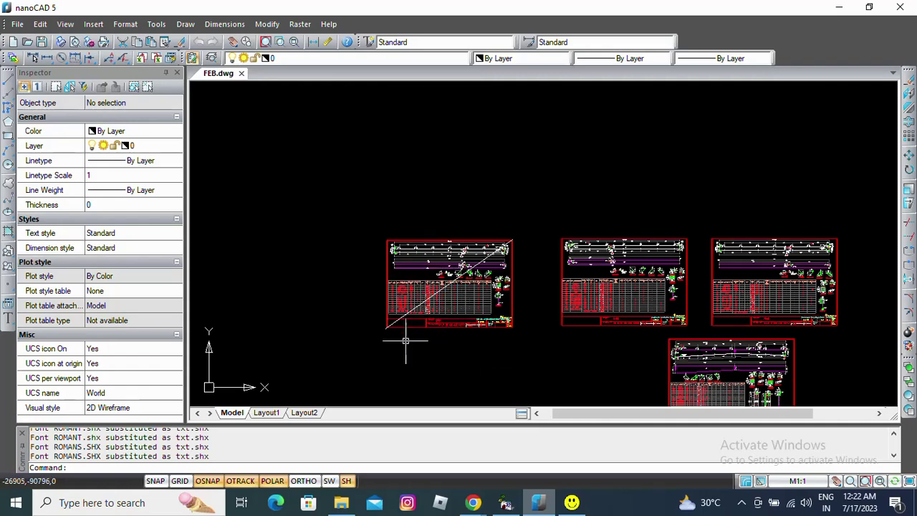
scroll(405, 328, up, 5)
scroll(394, 307, down, 3)
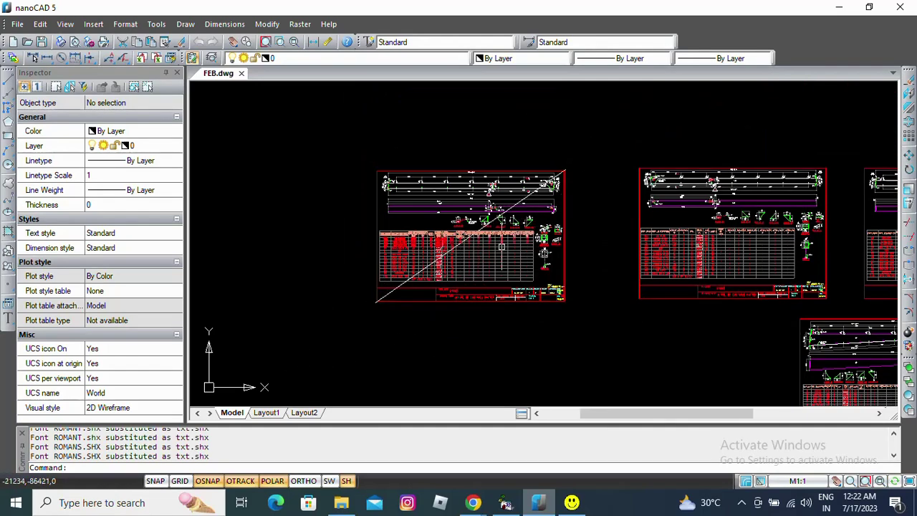
scroll(365, 304, up, 5)
scroll(401, 282, down, 6)
scroll(388, 287, down, 2)
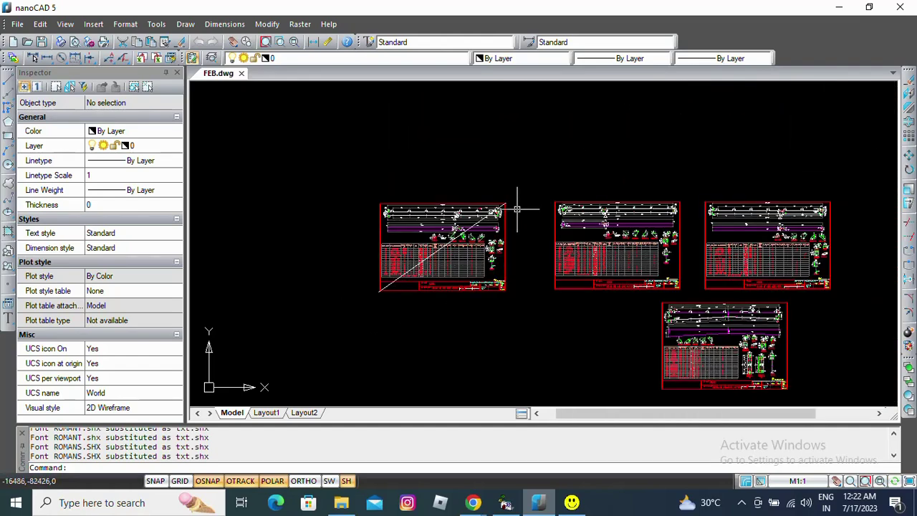
scroll(460, 299, up, 6)
scroll(351, 256, up, 4)
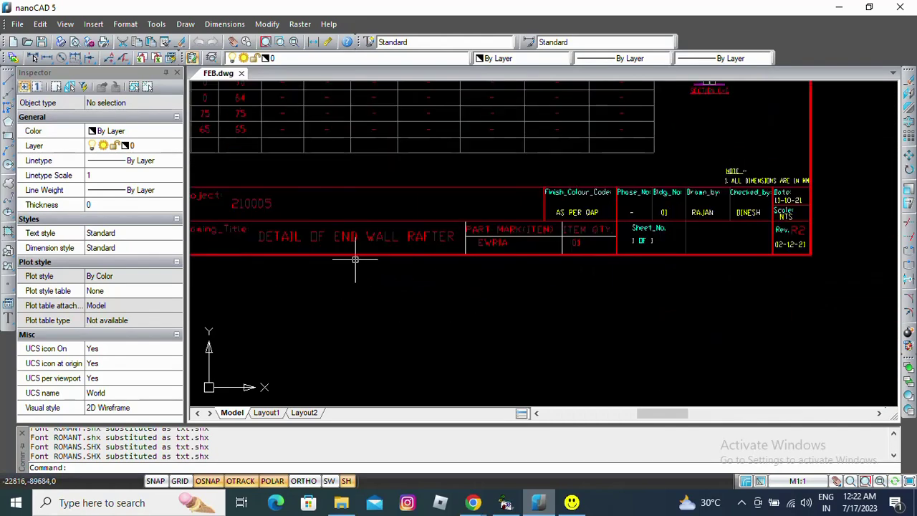
scroll(386, 222, down, 4)
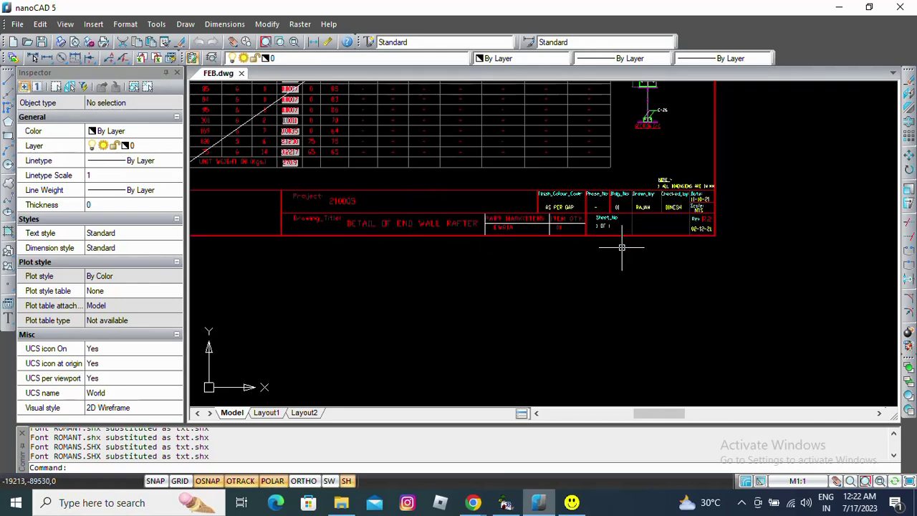
Check the reading progress in NANOCAD HANDLER, and examine the first sheet's parts table and diagonal marks in nanoCAD
click(570, 502)
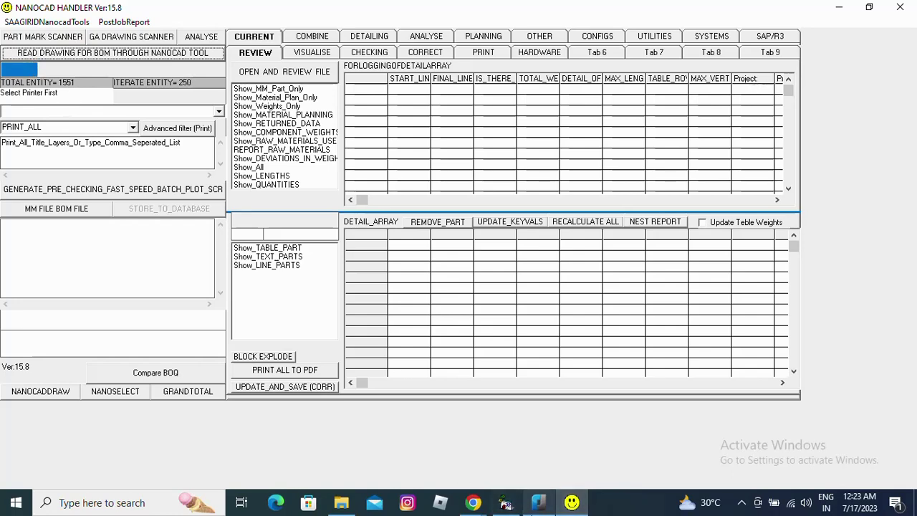
click(538, 502)
scroll(349, 260, up, 10)
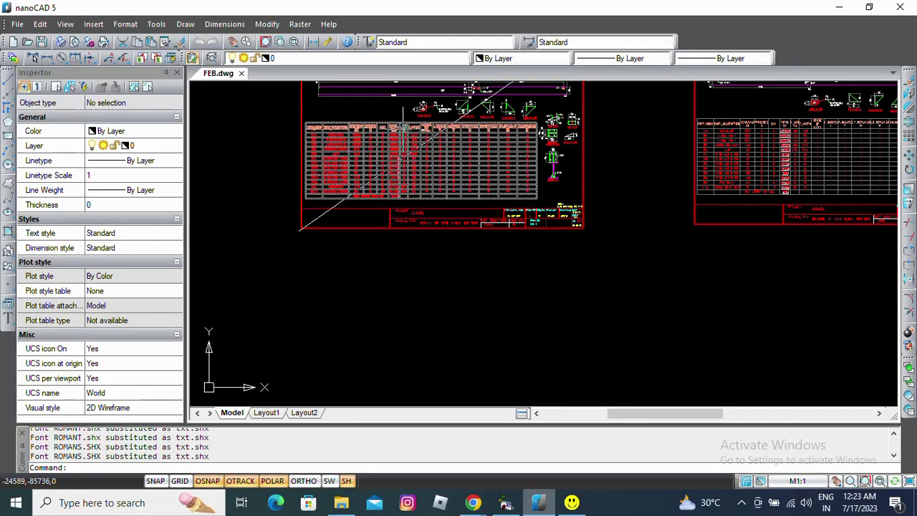
scroll(349, 260, down, 6)
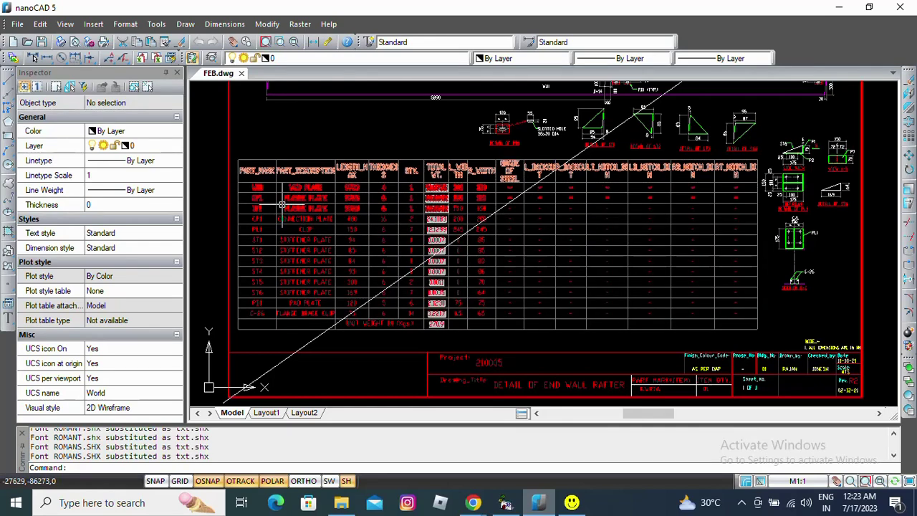
scroll(391, 246, down, 5)
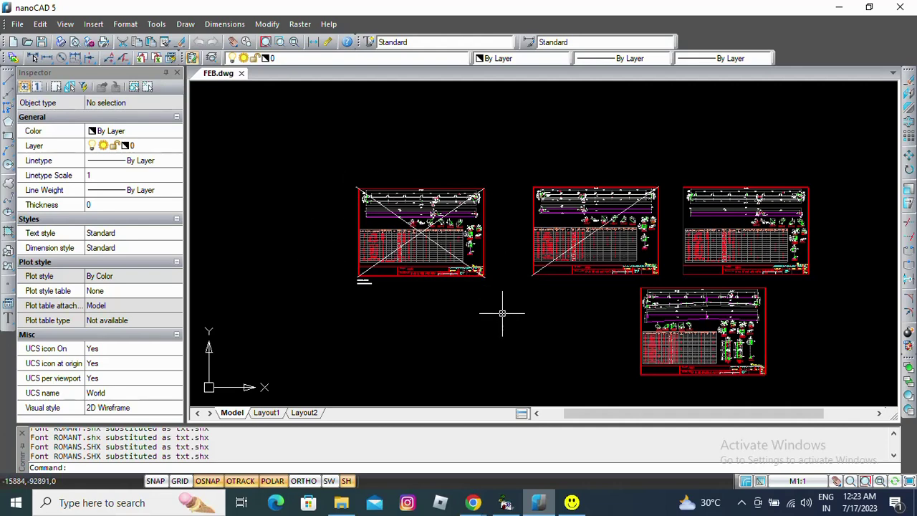
scroll(383, 261, up, 2)
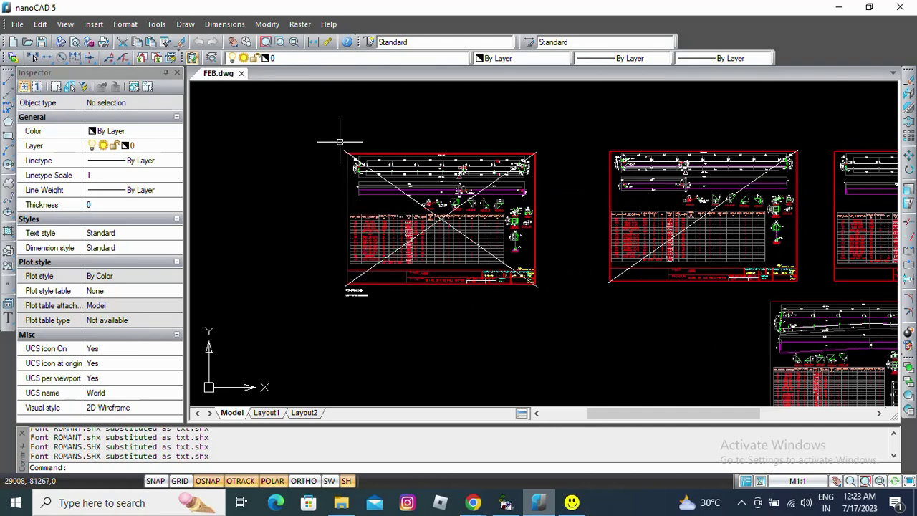
scroll(485, 218, up, 3)
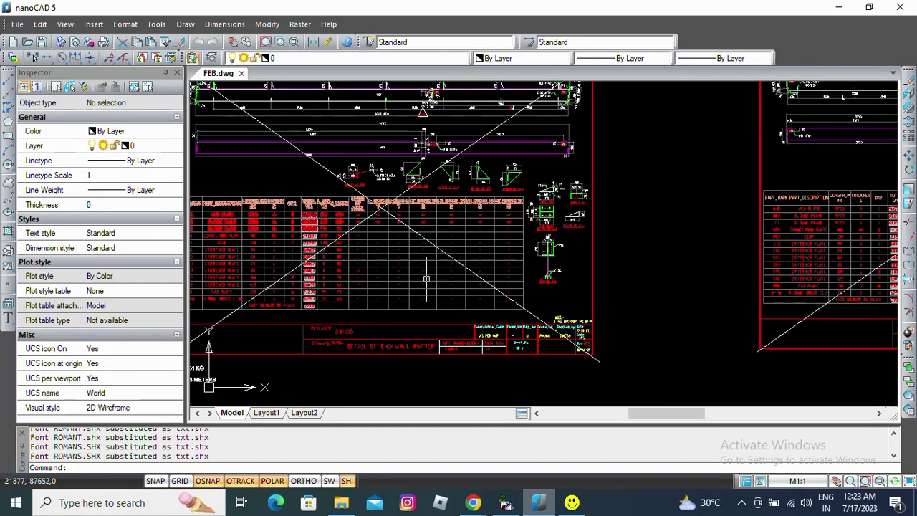
Examine the first sheet's parts table and the single diagonal across the second end wall rafter sheet
scroll(452, 250, up, 2)
scroll(452, 250, down, 2)
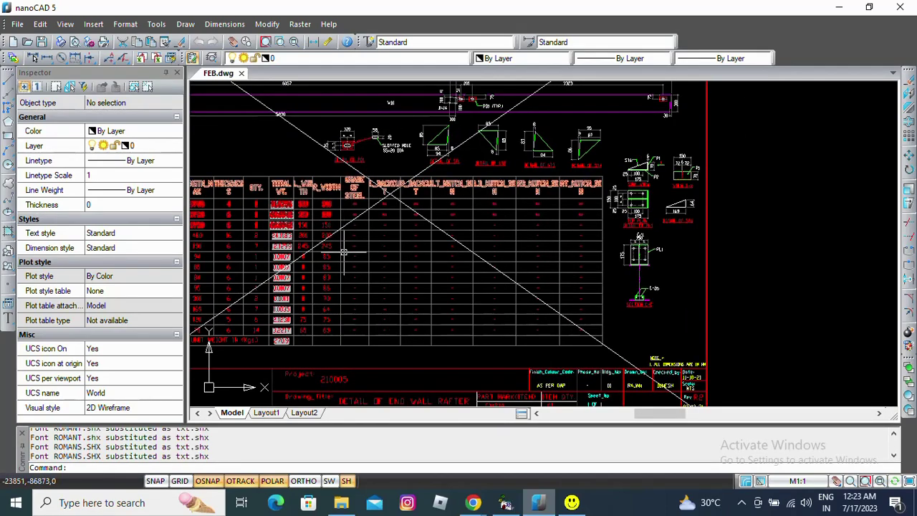
scroll(376, 259, down, 2)
scroll(376, 259, down, 2)
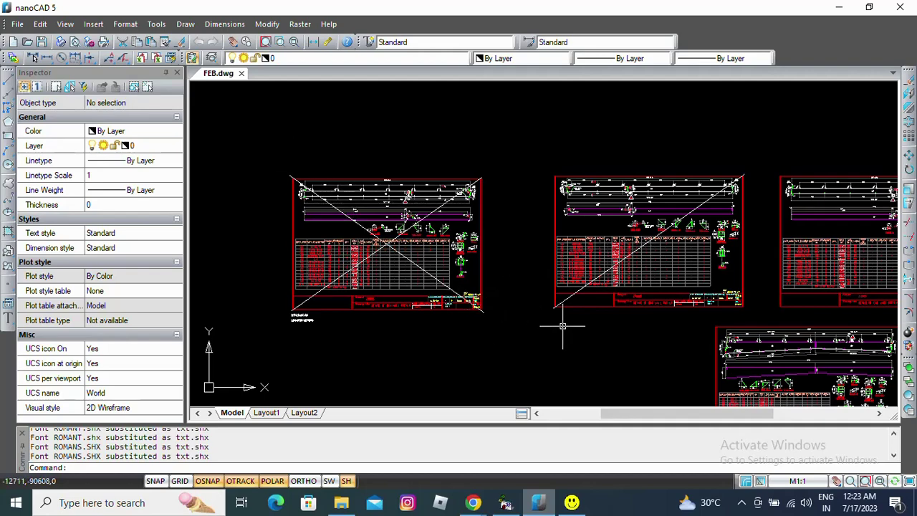
middle_drag(562, 324, 425, 313)
middle_drag(491, 311, 371, 313)
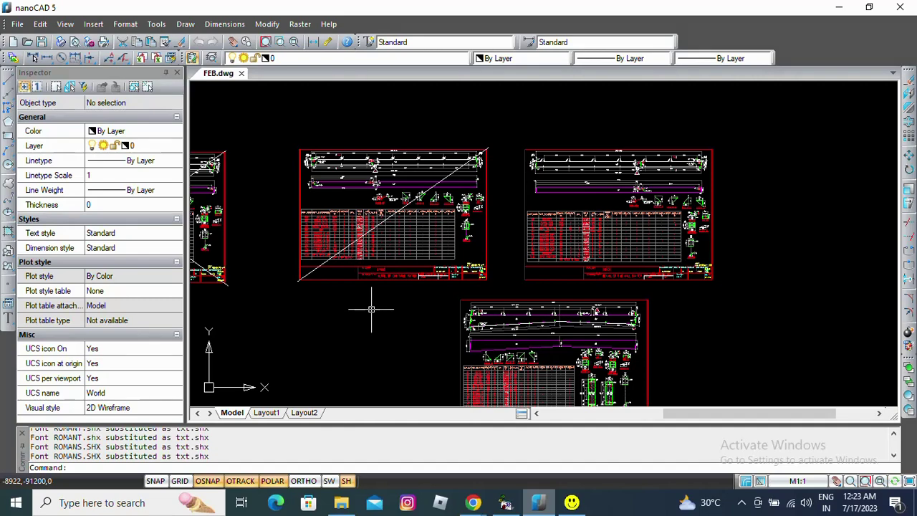
scroll(395, 293, up, 3)
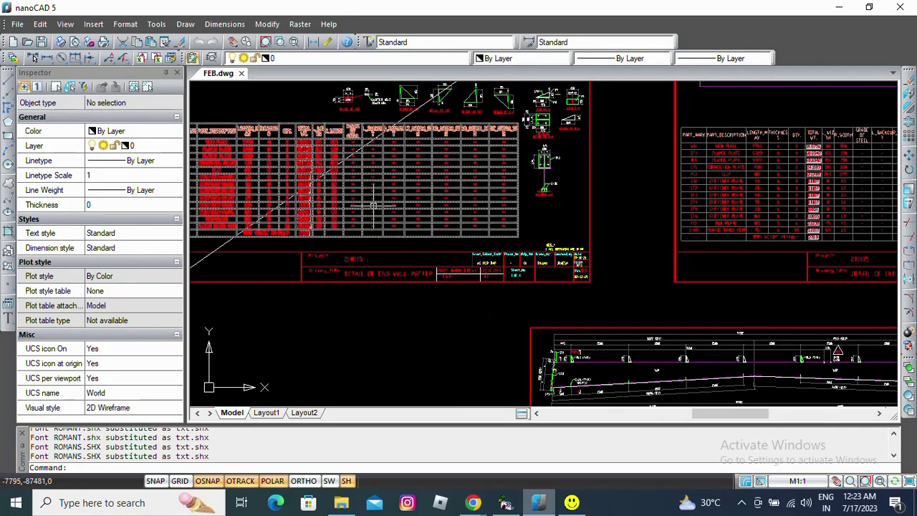
middle_drag(412, 274, 432, 304)
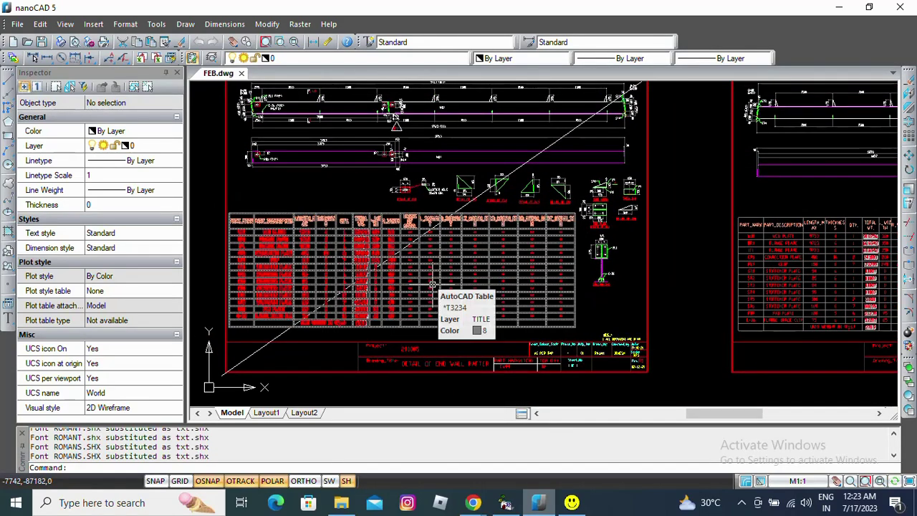
scroll(452, 262, down, 7)
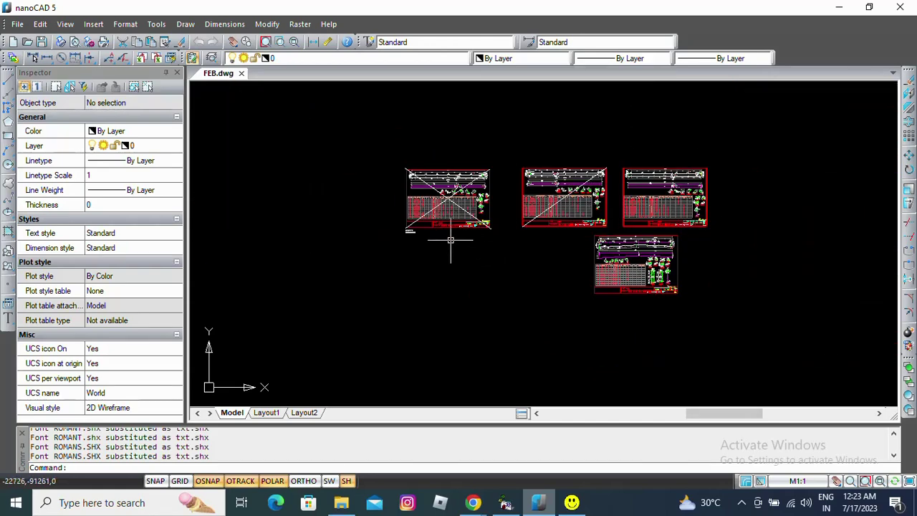
Examine the weight and length text below the first sheet, and inspect the second sheet's lower-left corner for the same text
scroll(393, 226, up, 8)
scroll(467, 236, up, 7)
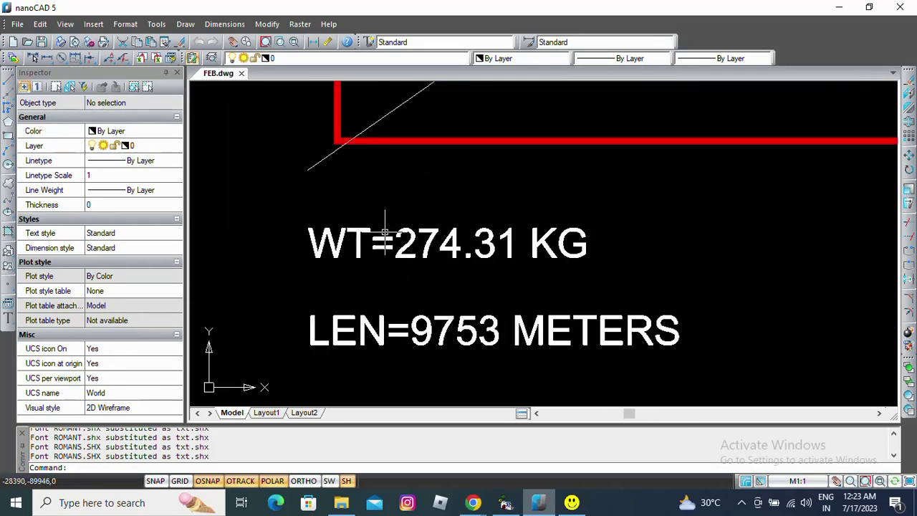
scroll(515, 364, down, 4)
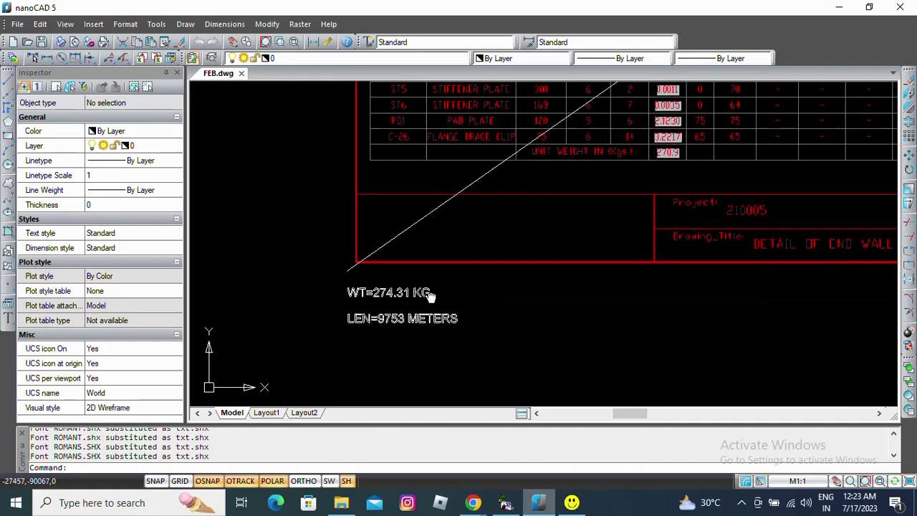
scroll(272, 251, up, 3)
scroll(432, 271, down, 4)
scroll(534, 294, up, 3)
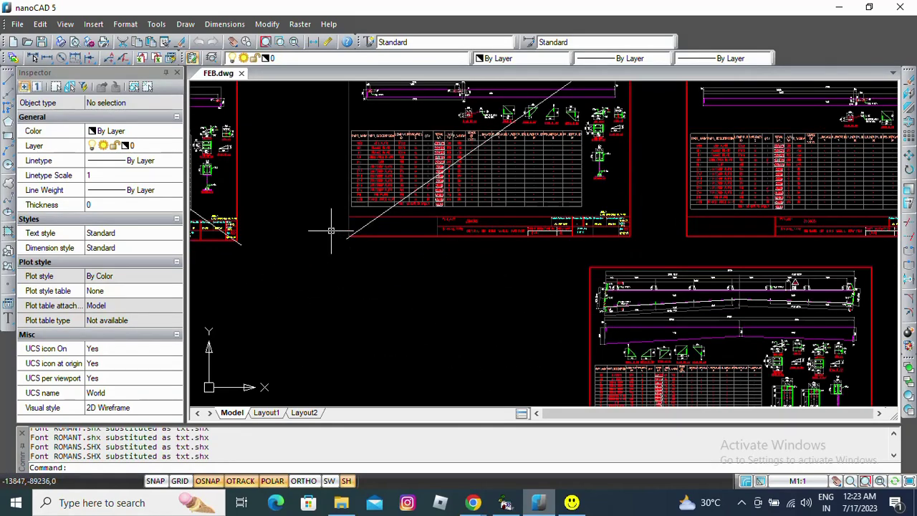
scroll(396, 251, up, 2)
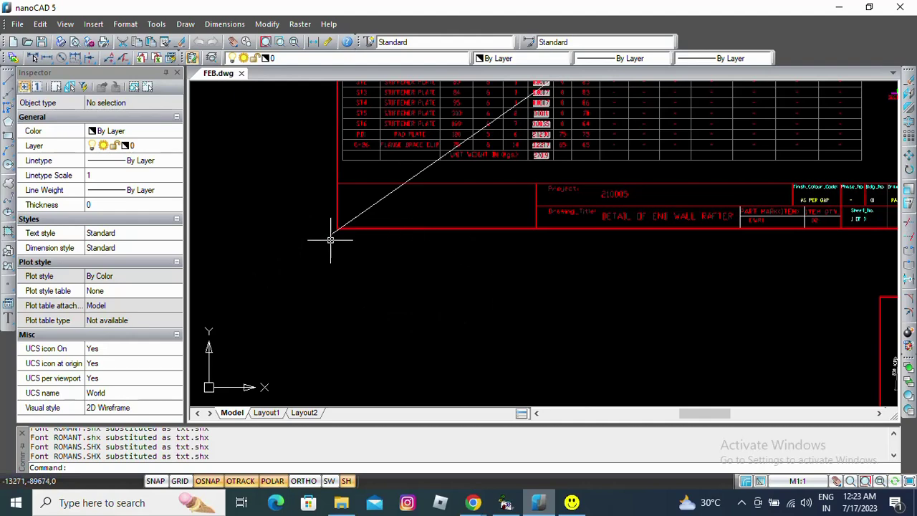
scroll(446, 270, down, 4)
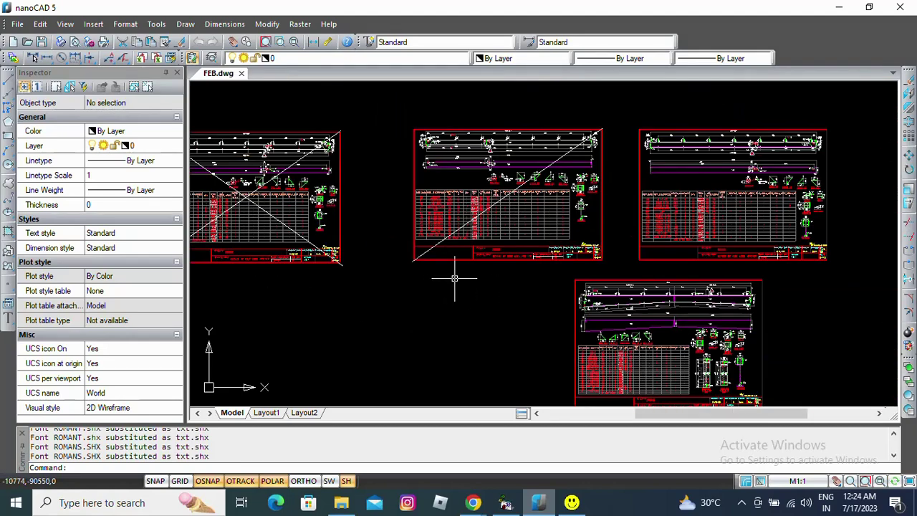
Examine the weight and length text below the second sheet, and compare the diagonal marks across all four sheets
scroll(465, 286, up, 3)
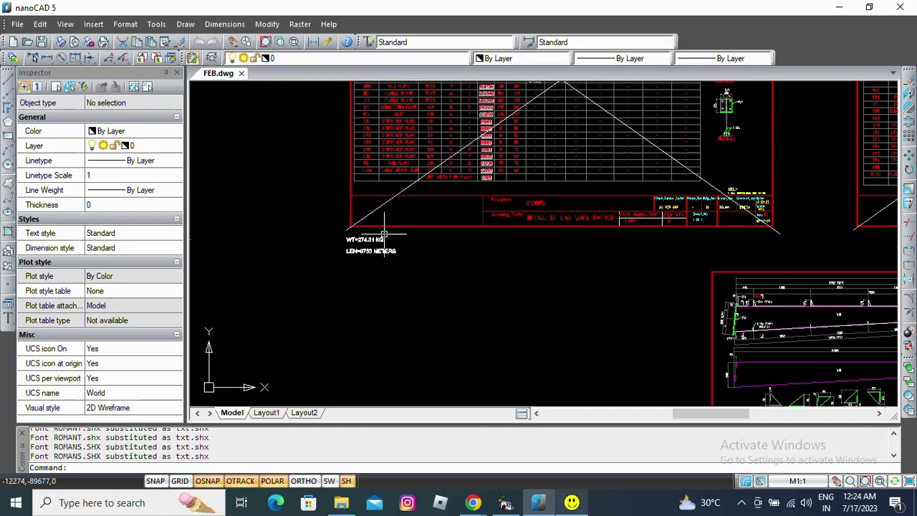
scroll(369, 207, up, 5)
middle_drag(294, 296, 311, 200)
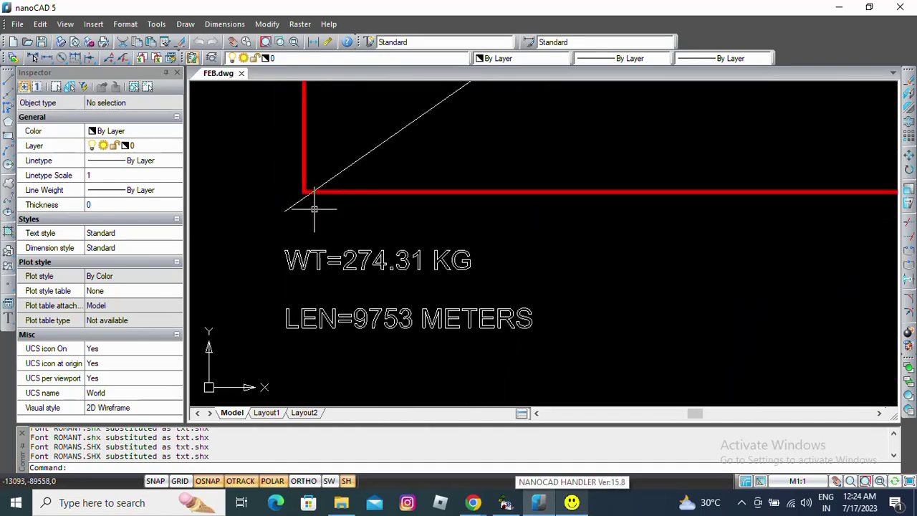
scroll(293, 345, down, 4)
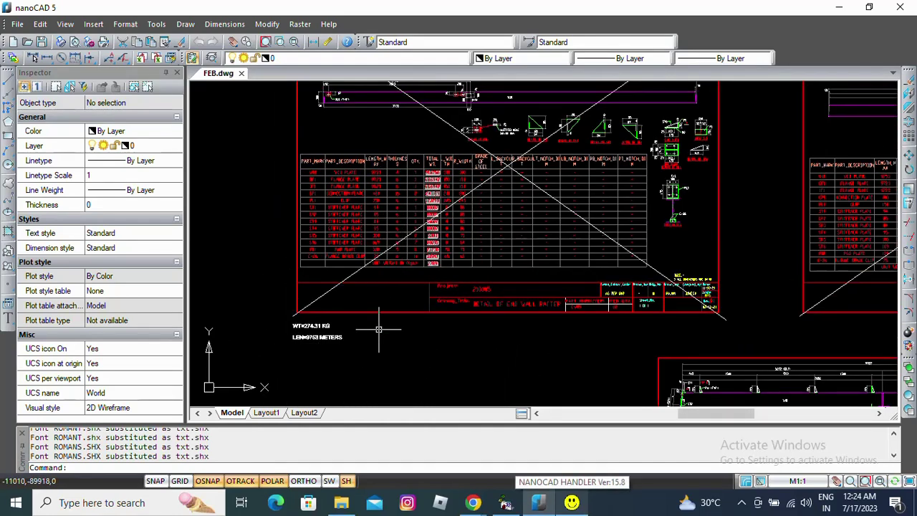
scroll(458, 271, up, 2)
scroll(468, 235, down, 4)
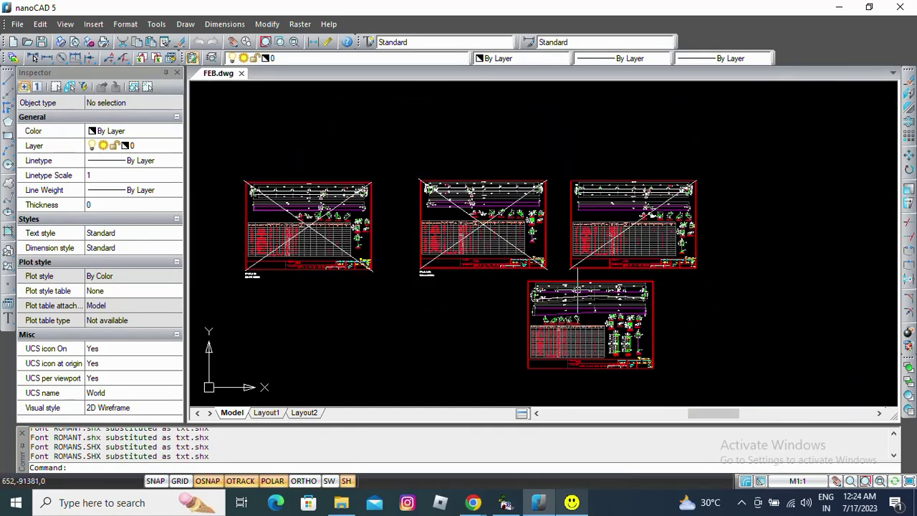
middle_drag(749, 299, 713, 254)
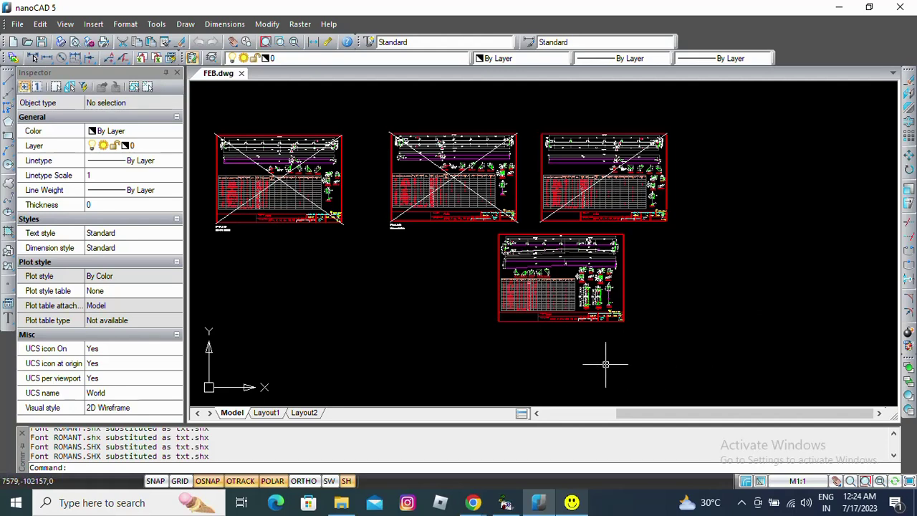
middle_drag(493, 344, 546, 342)
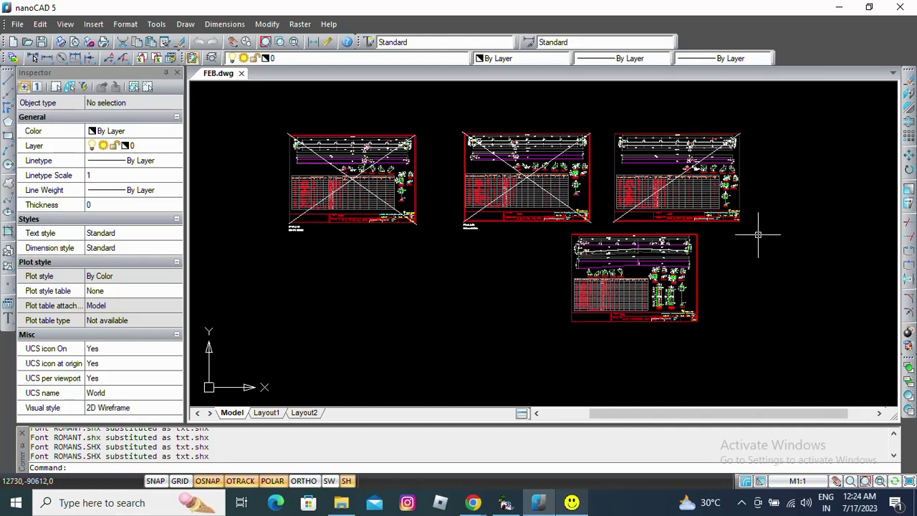
Check the reading progress in NANOCAD HANDLER, and examine the marks on the third and fourth sheets in nanoCAD
click(582, 504)
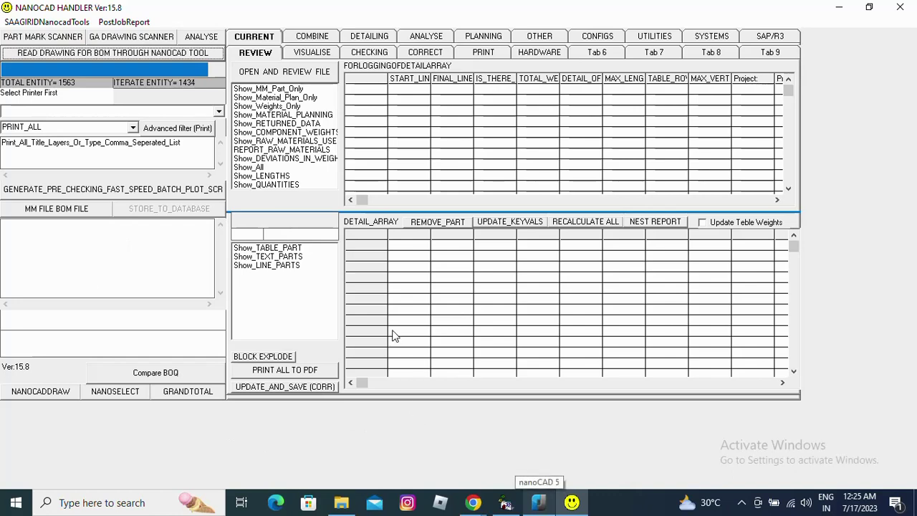
click(542, 501)
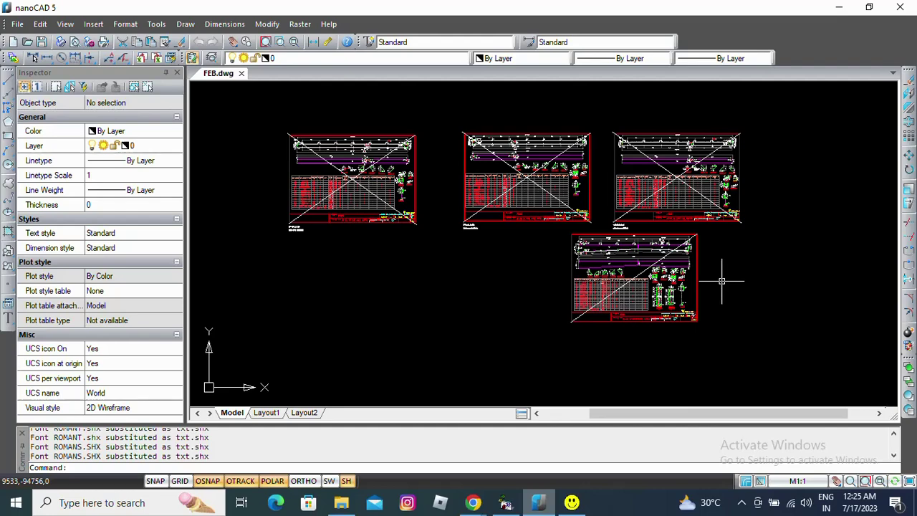
scroll(721, 252, up, 5)
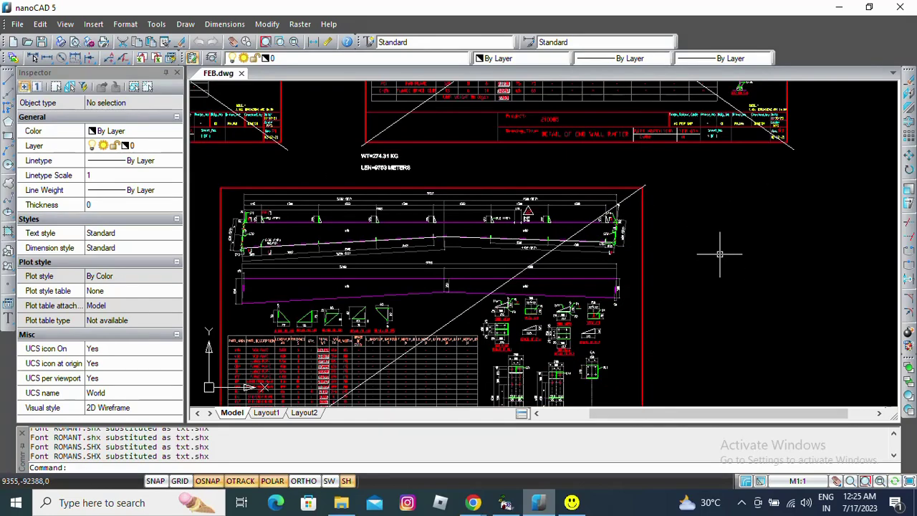
scroll(752, 247, down, 4)
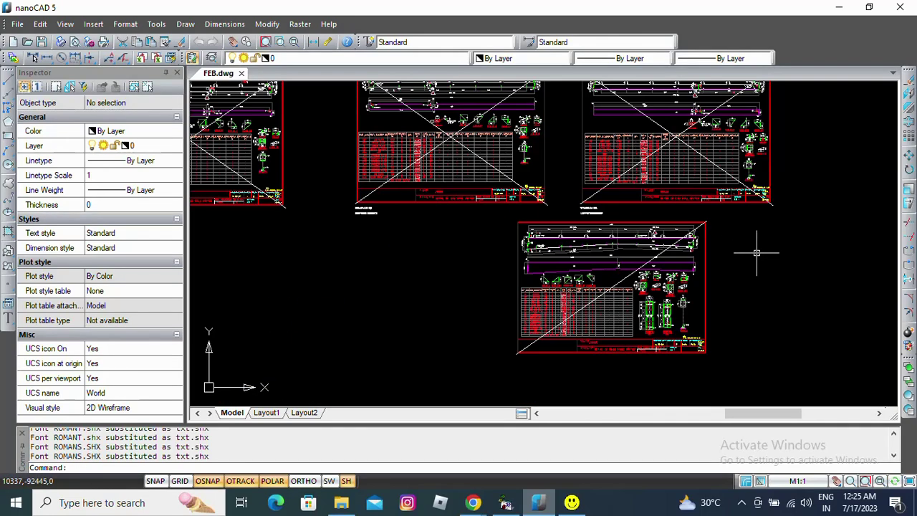
mouse_move(364, 230)
middle_down()
mouse_move(475, 330)
mouse_move(579, 337)
middle_up()
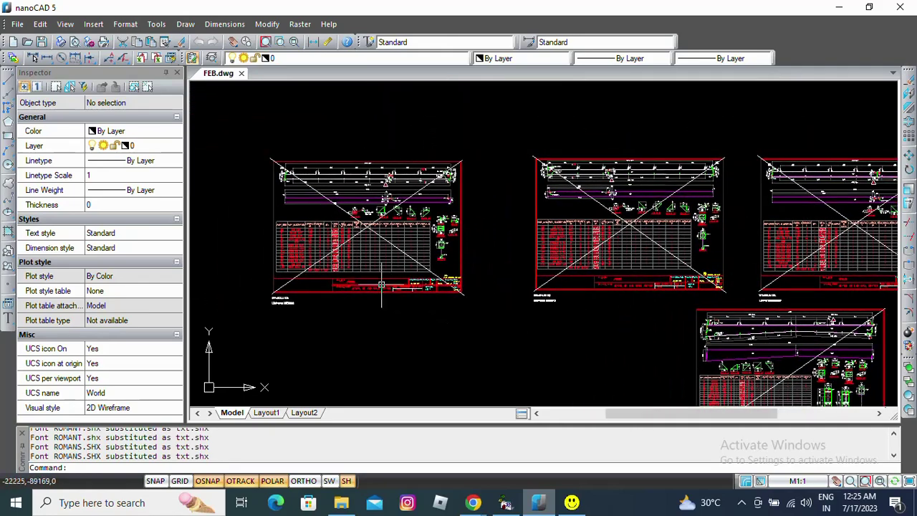
Examine the first sheet's parts table columns, from part description and length through grade of steel, backcuts and notch dimensions
scroll(323, 262, up, 5)
scroll(321, 262, up, 6)
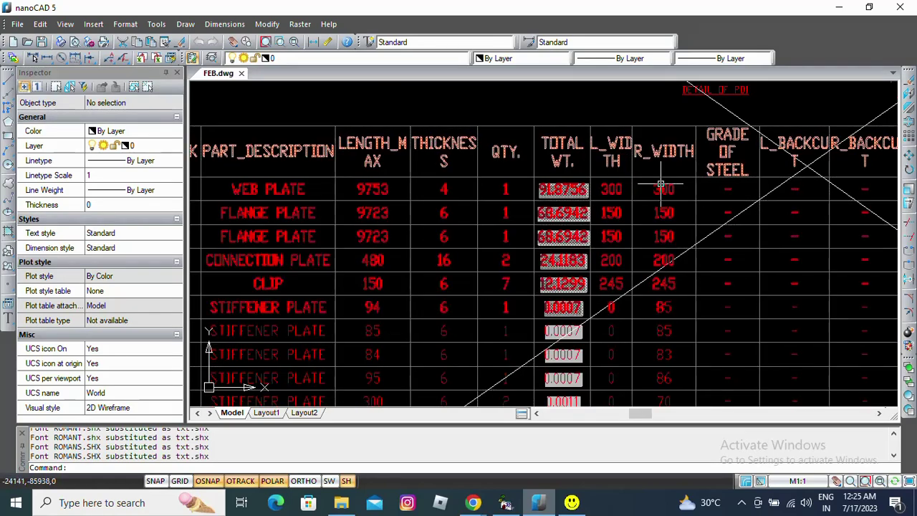
middle_drag(713, 239, 446, 215)
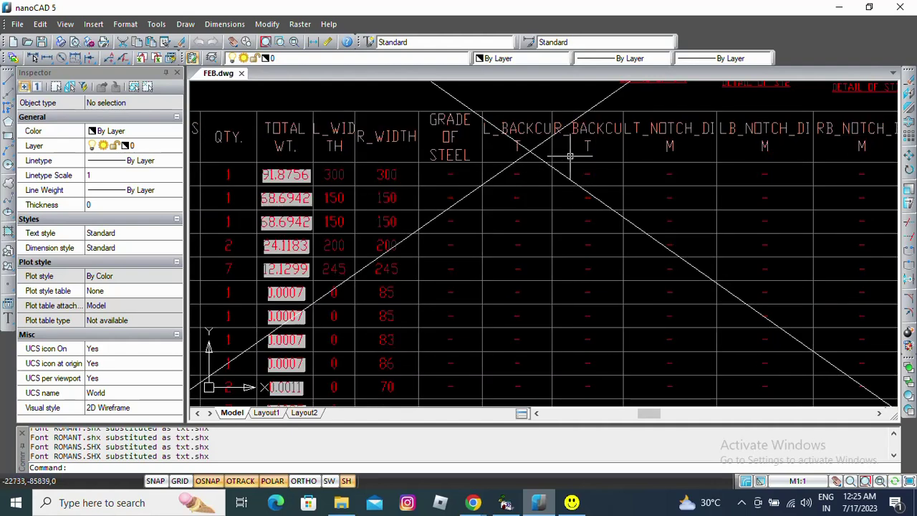
middle_drag(682, 202, 529, 197)
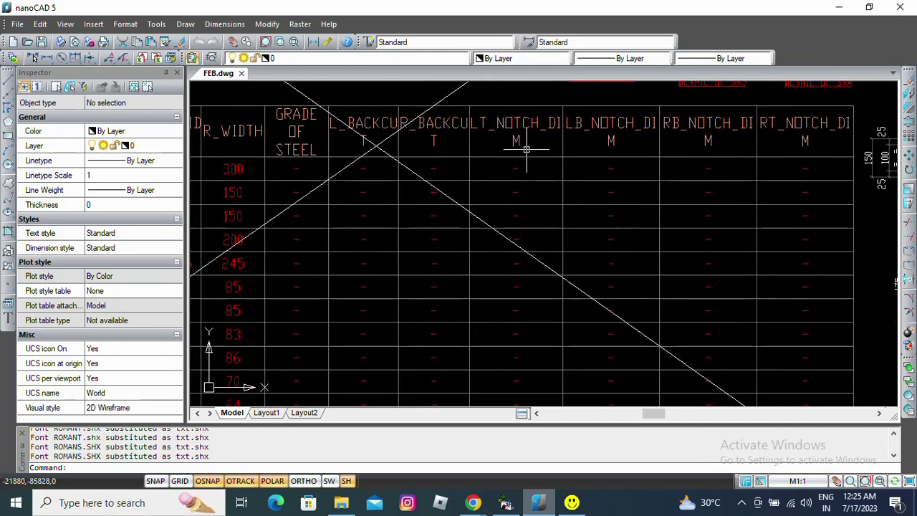
middle_drag(638, 164, 548, 172)
scroll(609, 194, down, 1)
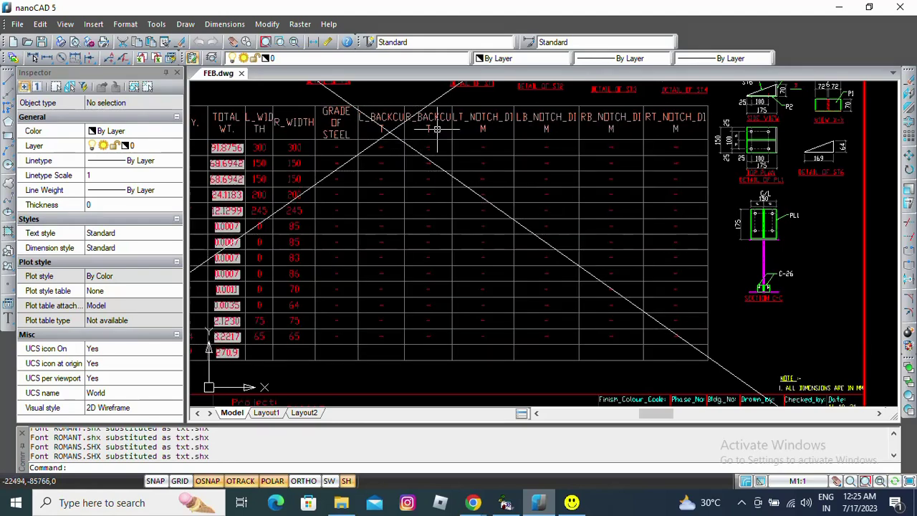
Examine the whole first sheet with its diagonals and weight and length text, and check the reading progress in NANOCAD HANDLER
scroll(684, 169, down, 5)
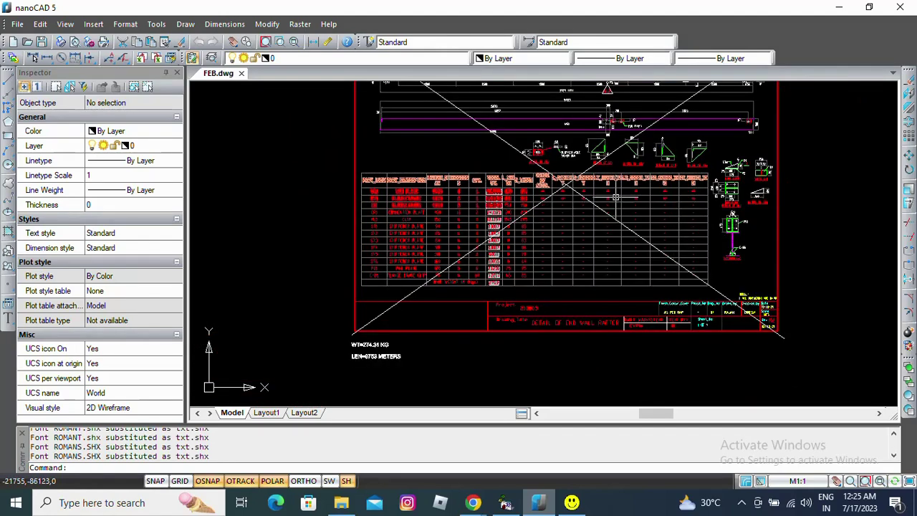
middle_drag(544, 143, 563, 238)
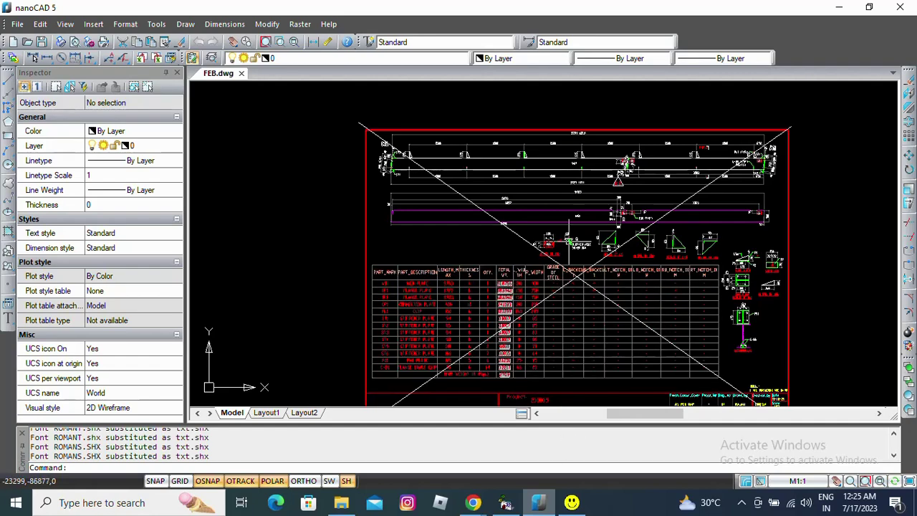
middle_drag(706, 358, 627, 265)
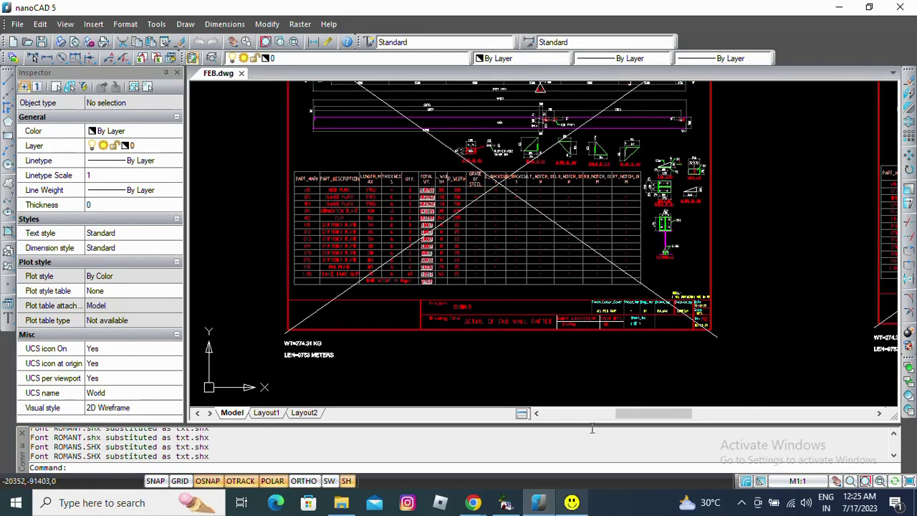
scroll(774, 350, down, 1)
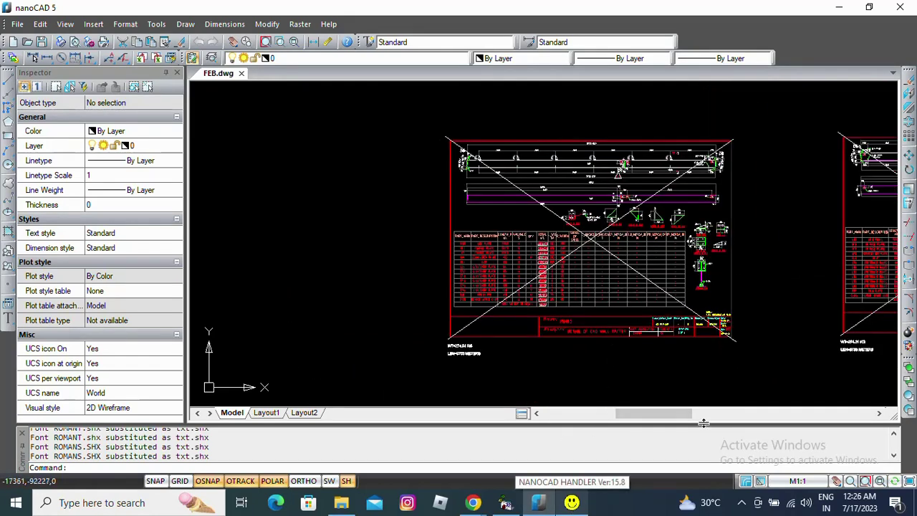
middle_drag(779, 391, 624, 366)
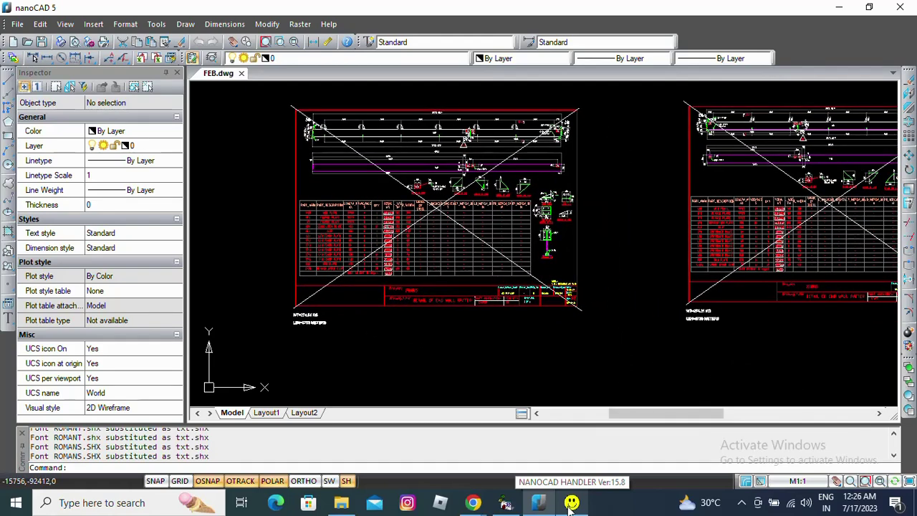
click(571, 502)
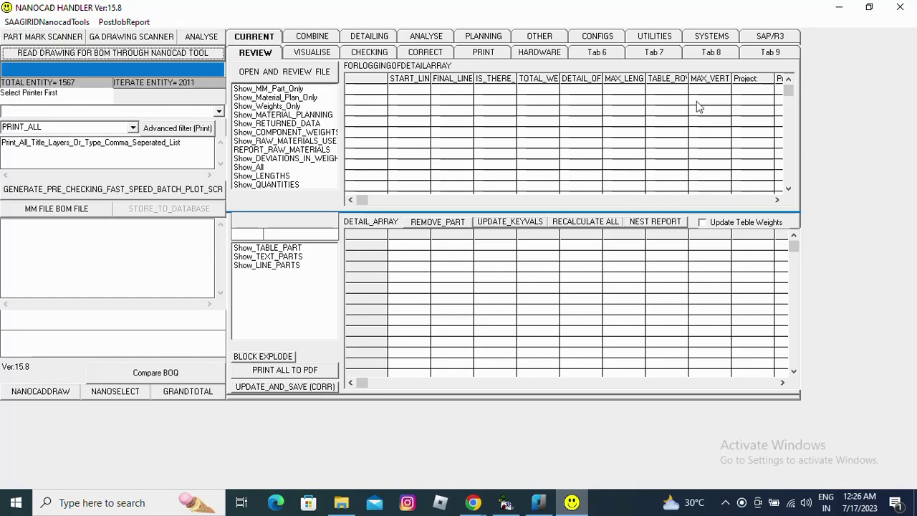
Examine the marks and the weight and length text of the main frame rafter sheet in nanoCAD, and return to NANOCAD HANDLER
click(541, 501)
scroll(677, 342, down, 2)
scroll(677, 343, up, 6)
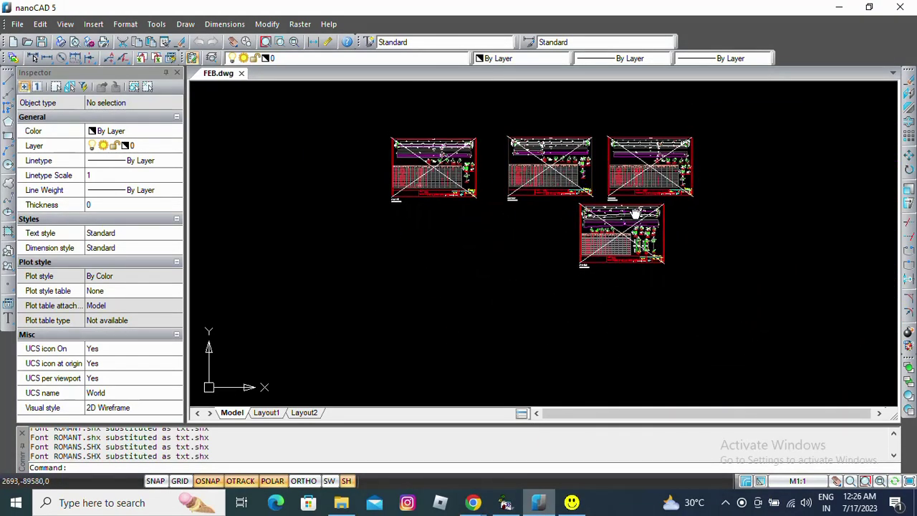
middle_drag(528, 225, 567, 289)
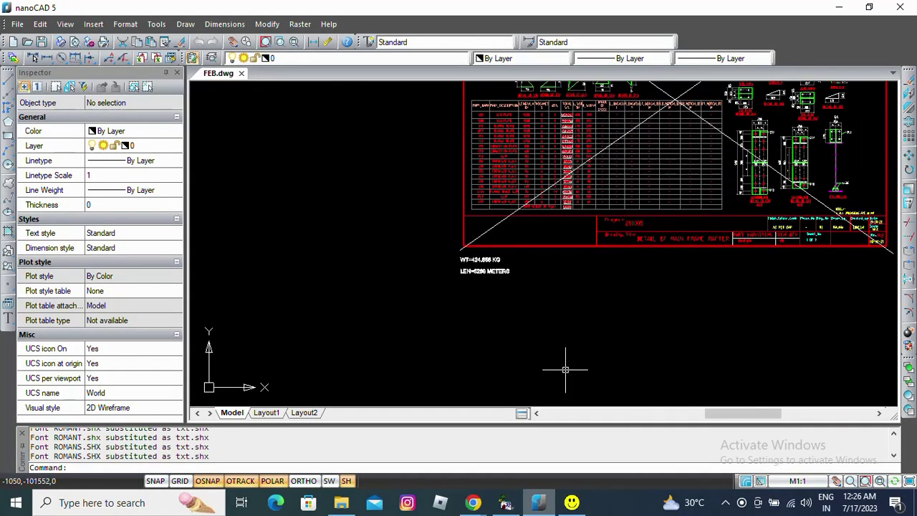
click(572, 502)
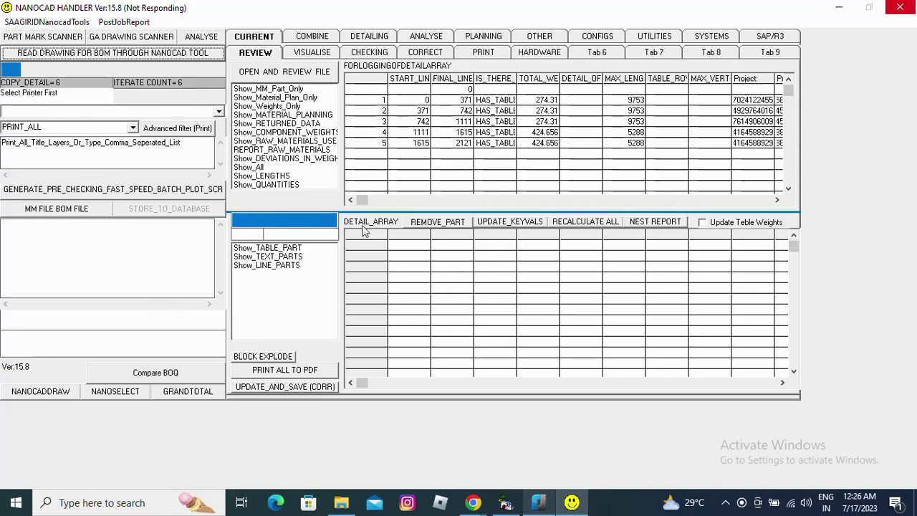
Examine all four marked sheets in nanoCAD, and the first sheet's parts table and the Section C-C detail
click(539, 502)
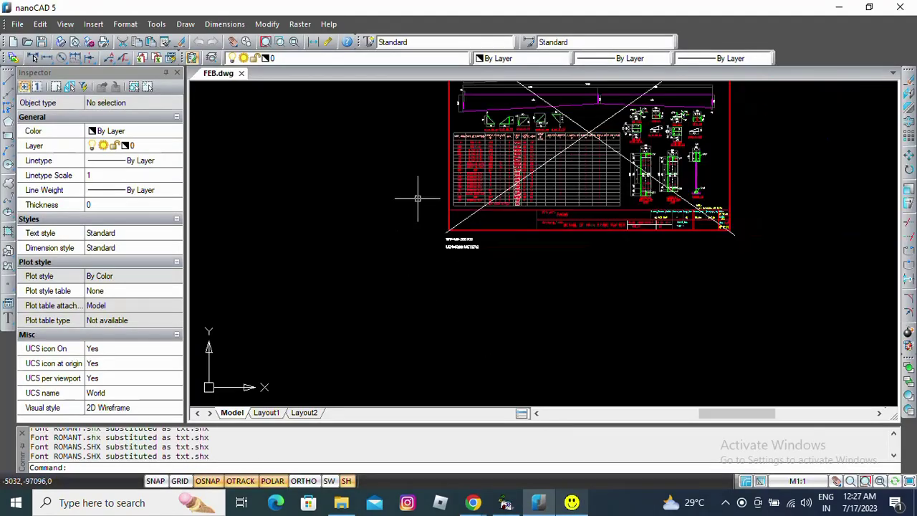
scroll(460, 254, down, 5)
middle_drag(460, 254, 535, 357)
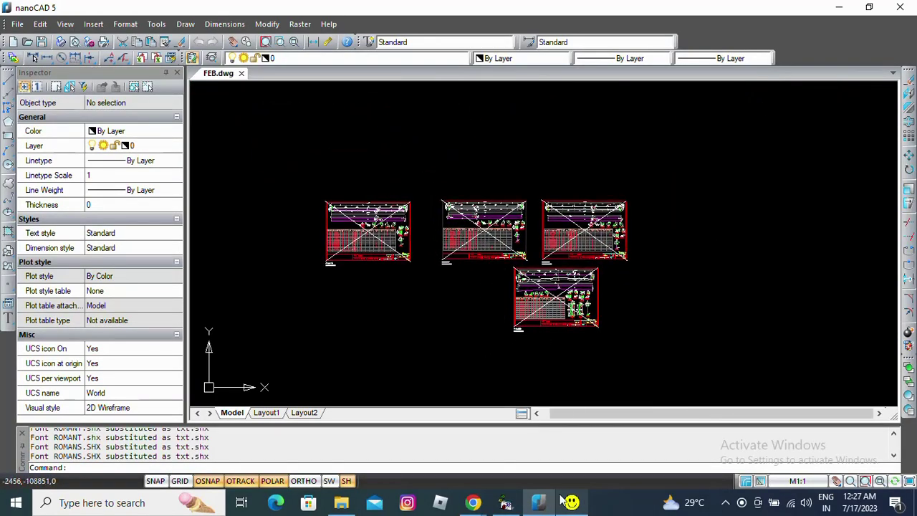
scroll(348, 215, up, 8)
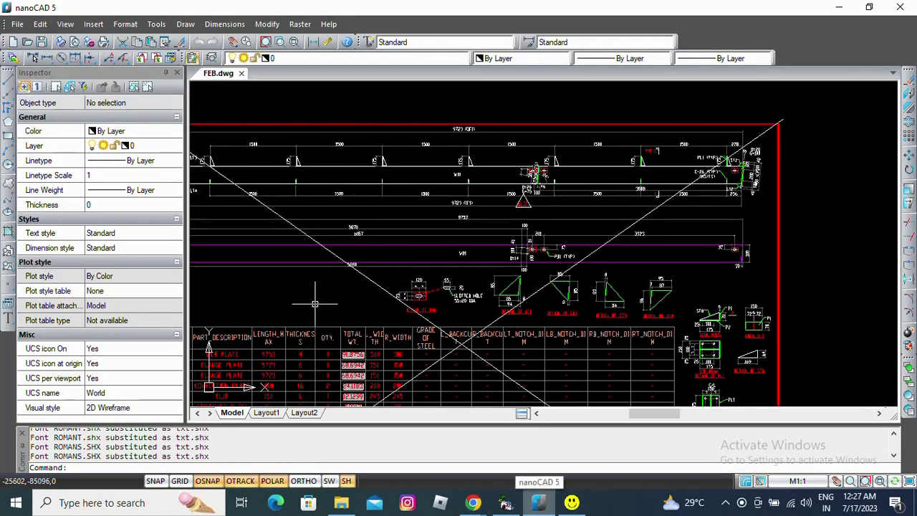
middle_drag(377, 294, 457, 229)
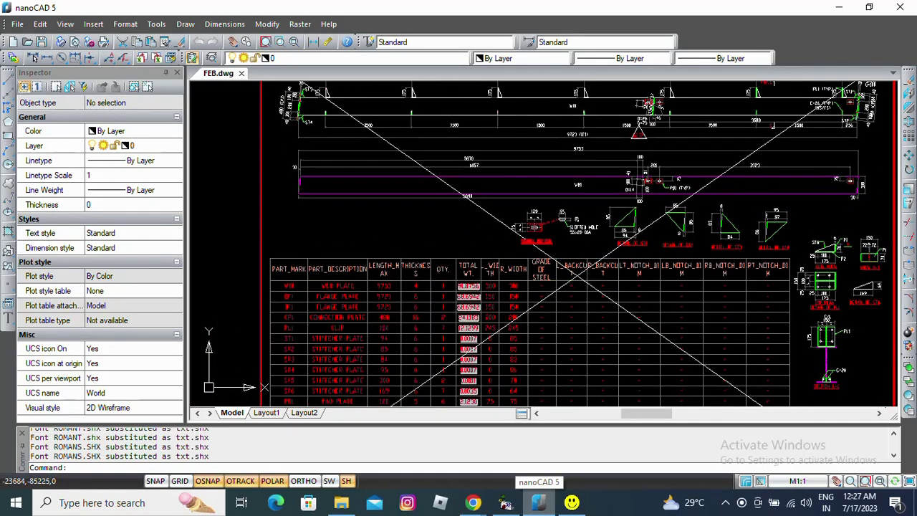
middle_drag(606, 239, 526, 149)
middle_drag(752, 301, 670, 220)
scroll(670, 220, up, 10)
middle_drag(522, 139, 527, 174)
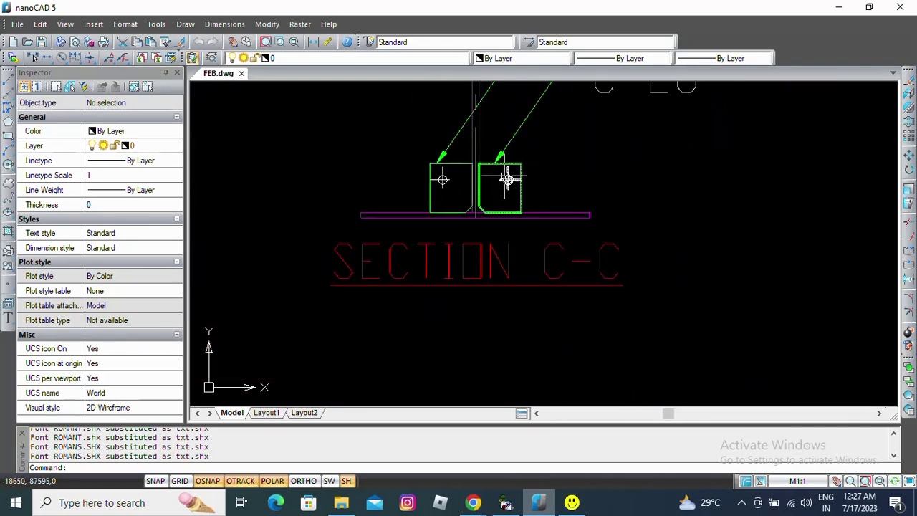
Examine the end wall rafter sheets' weight and length text, parts tables and plate details
scroll(565, 183, down, 5)
scroll(571, 184, down, 3)
scroll(543, 215, up, 2)
scroll(436, 239, down, 1)
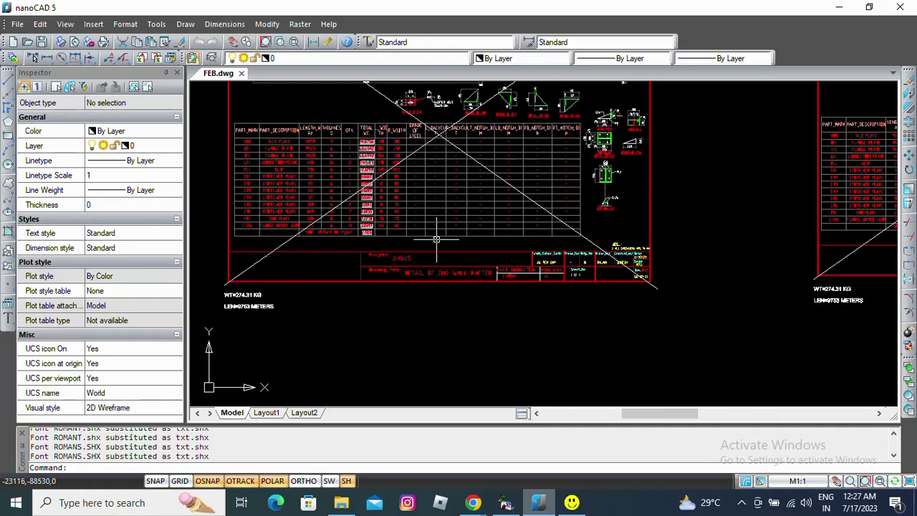
scroll(349, 236, up, 6)
scroll(348, 236, down, 10)
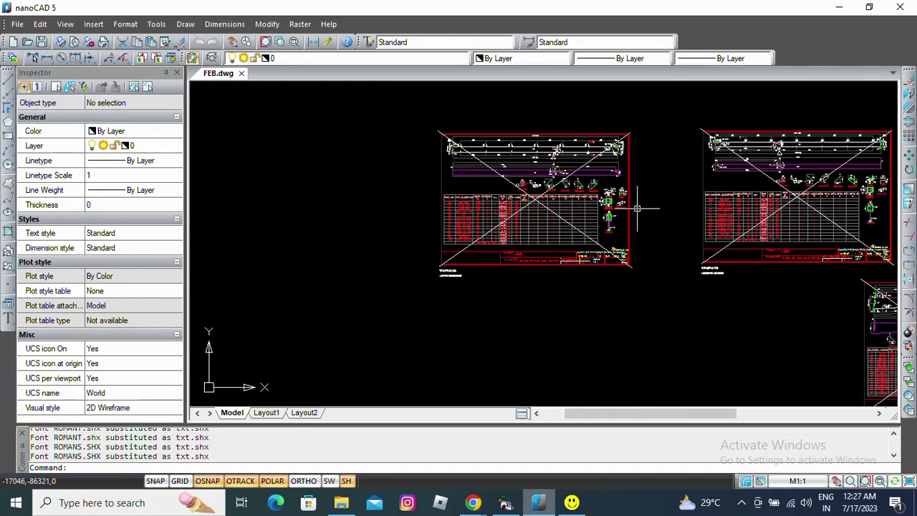
middle_drag(638, 205, 647, 288)
scroll(623, 297, up, 1)
scroll(544, 268, up, 5)
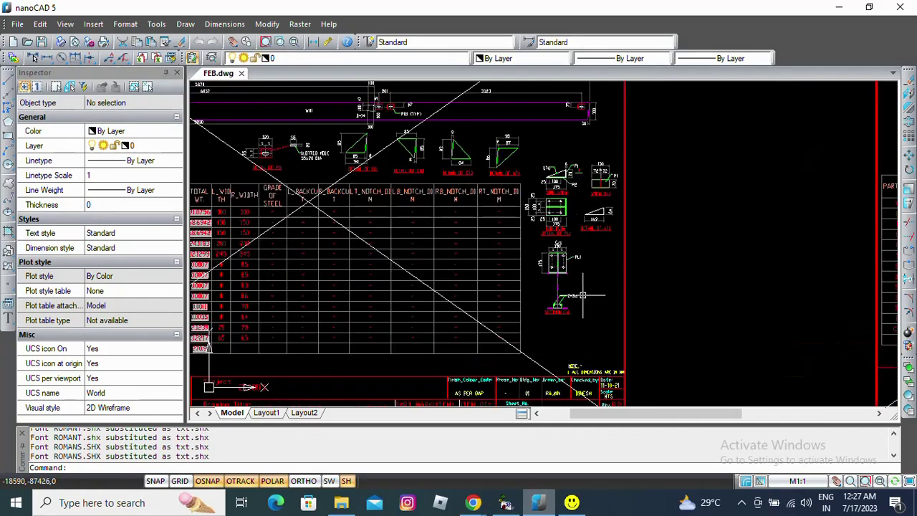
scroll(507, 252, up, 3)
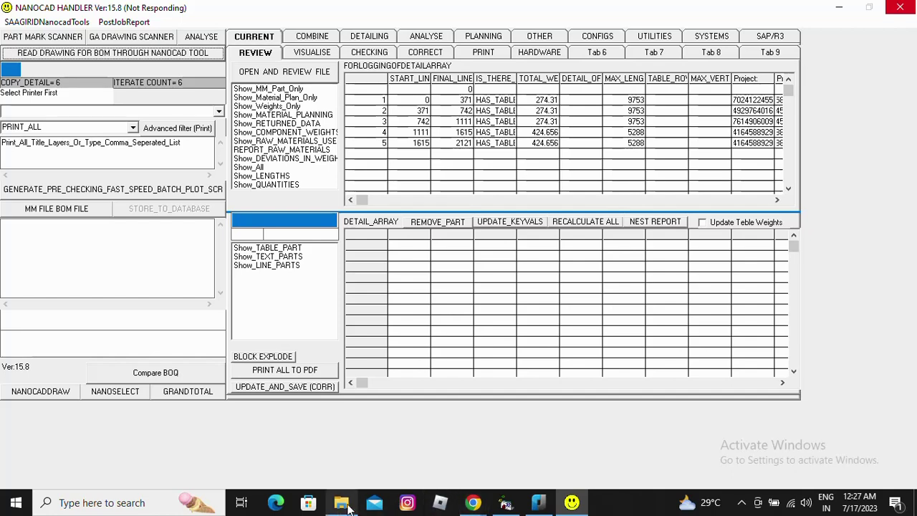
Copy the folder path of FEB.dwg from its file properties through nanoCAD's Save As dialog
click(538, 502)
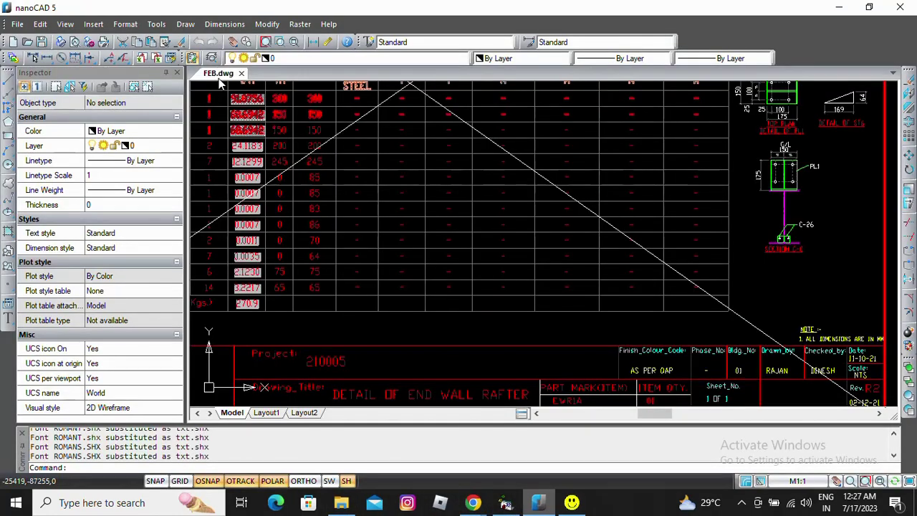
right_click(221, 80)
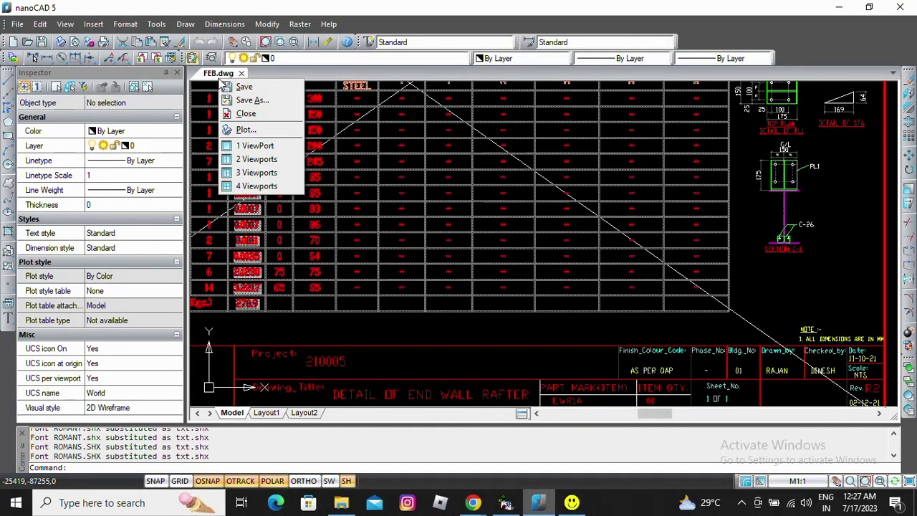
click(258, 99)
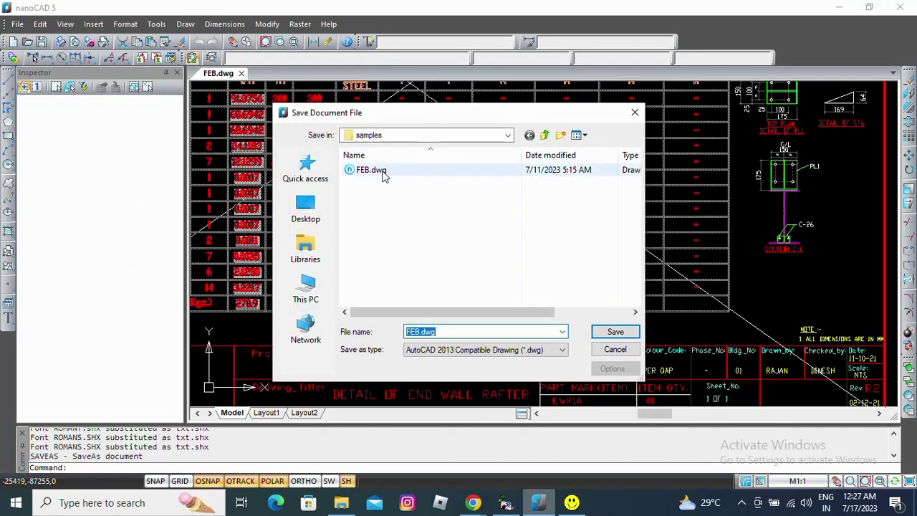
click(438, 136)
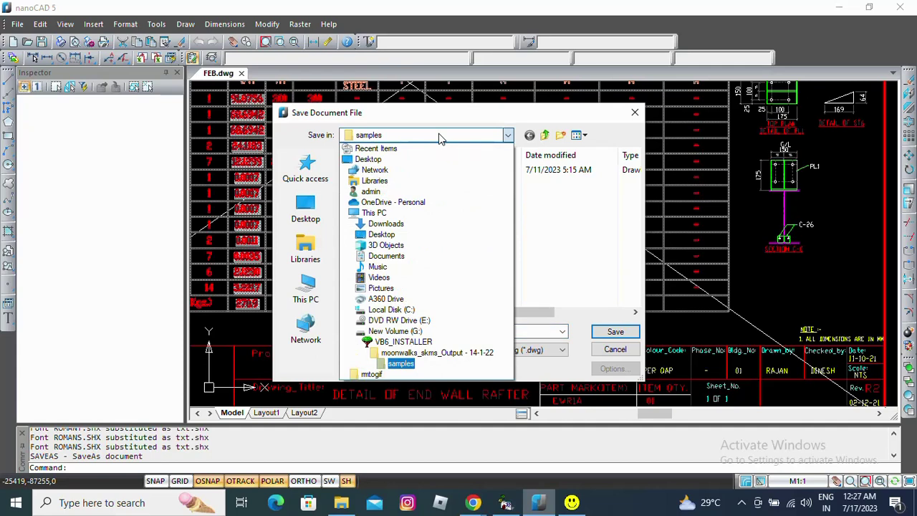
click(441, 136)
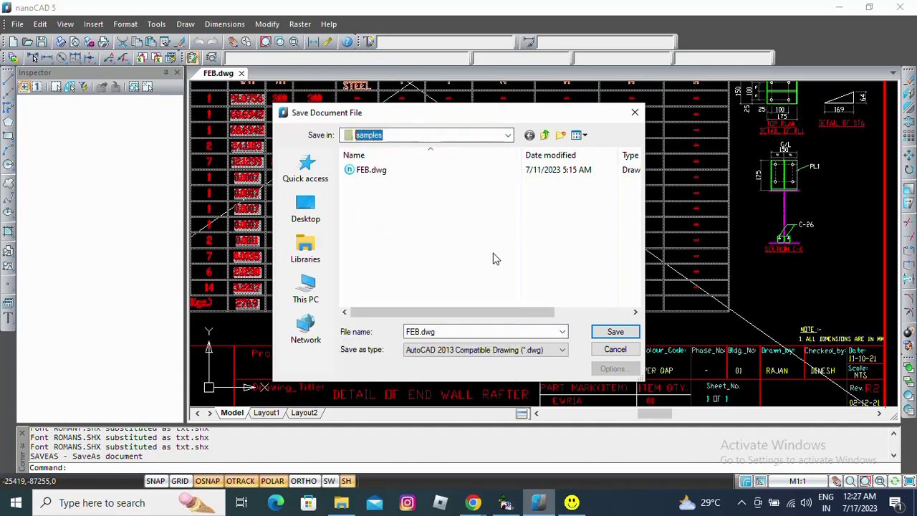
click(404, 173)
right_click(406, 174)
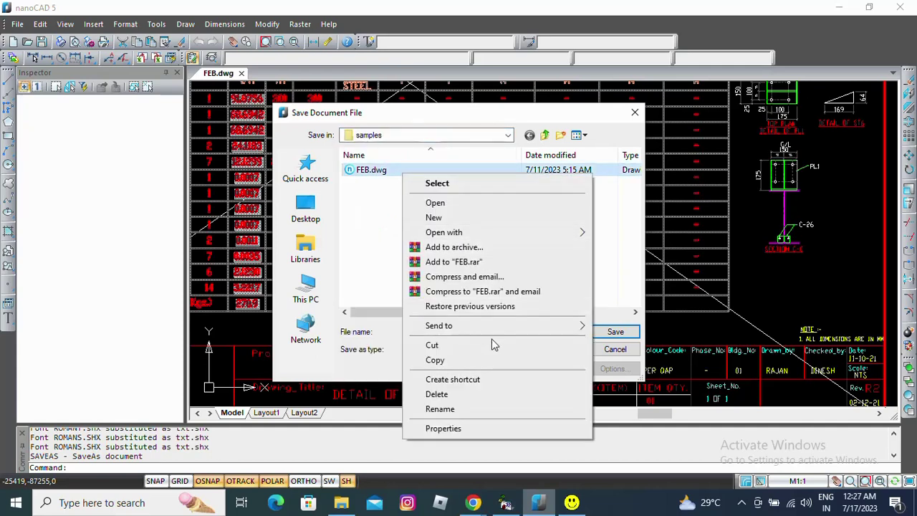
click(510, 435)
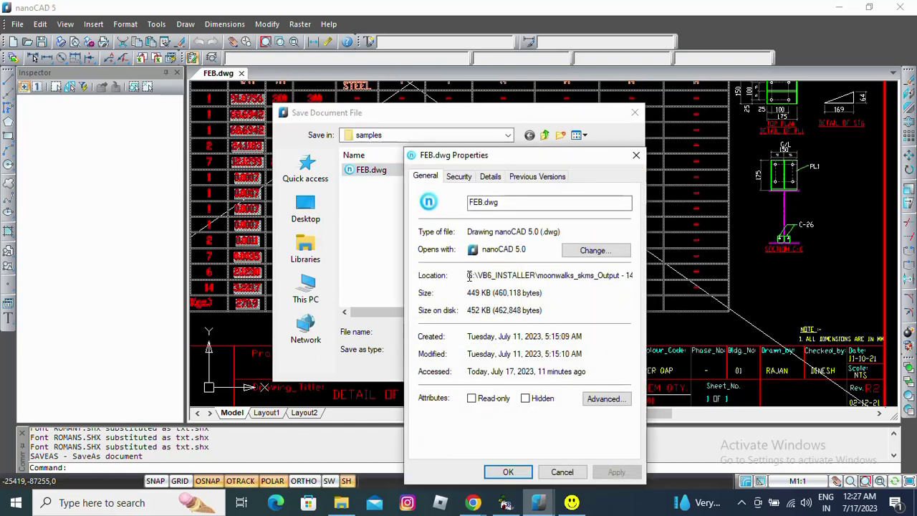
drag(468, 277, 683, 279)
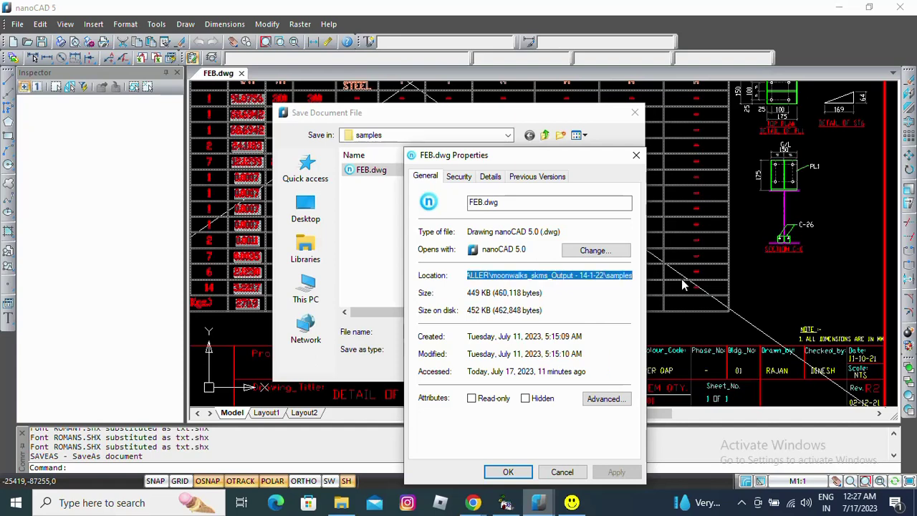
click(562, 471)
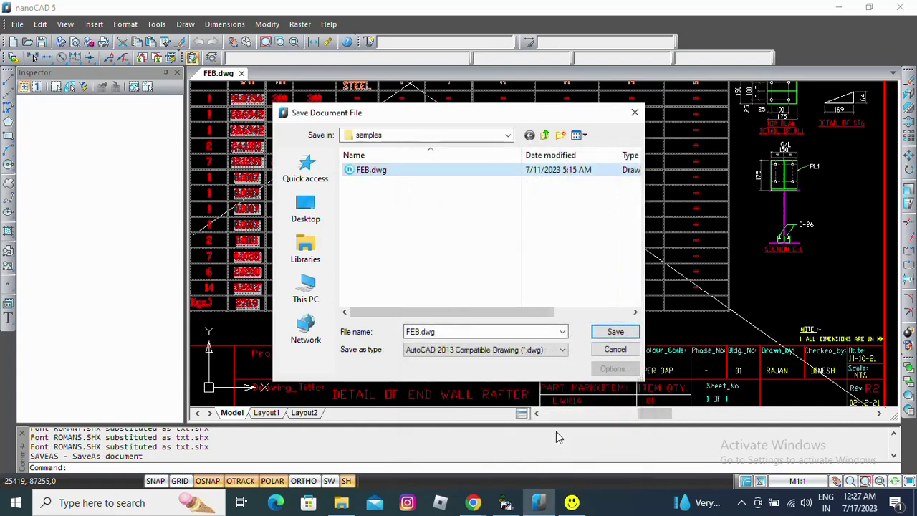
Open the samples folder from the copied path and maximize its File Explorer window
key(super+r)
key(ctrl+v)
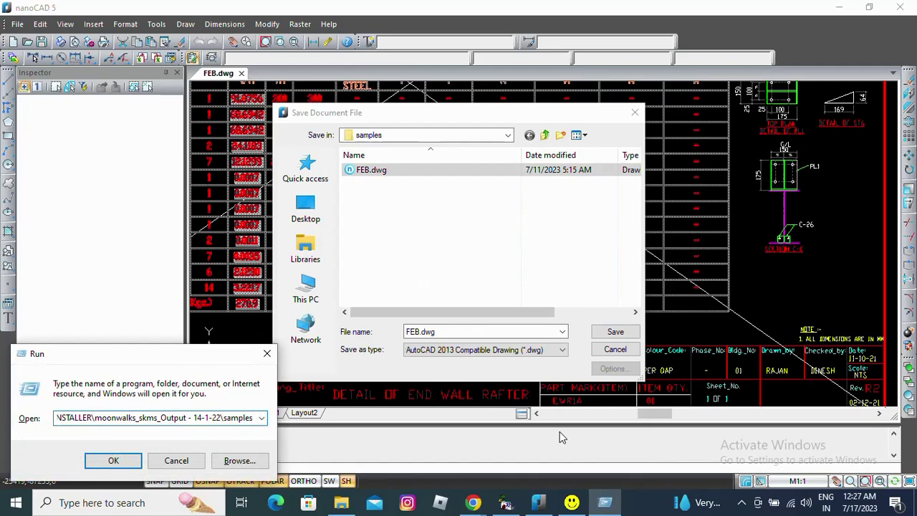
key(Return)
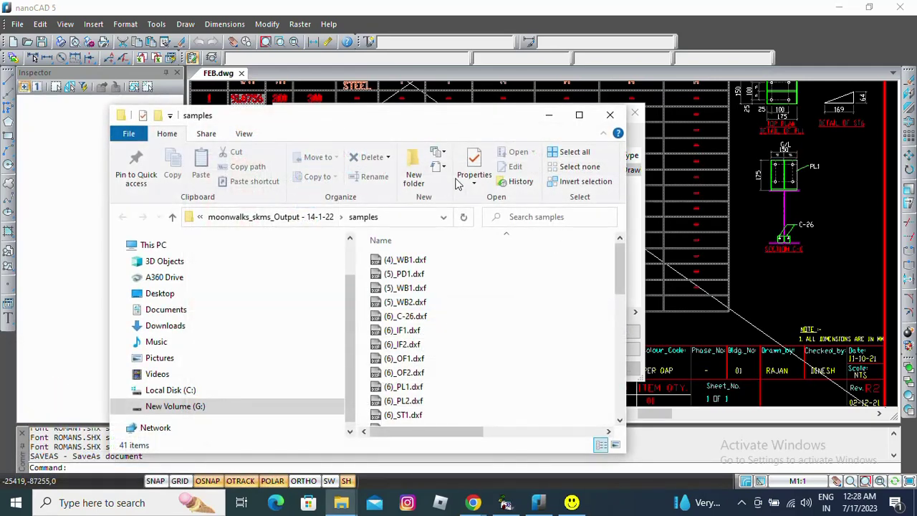
double_click(492, 117)
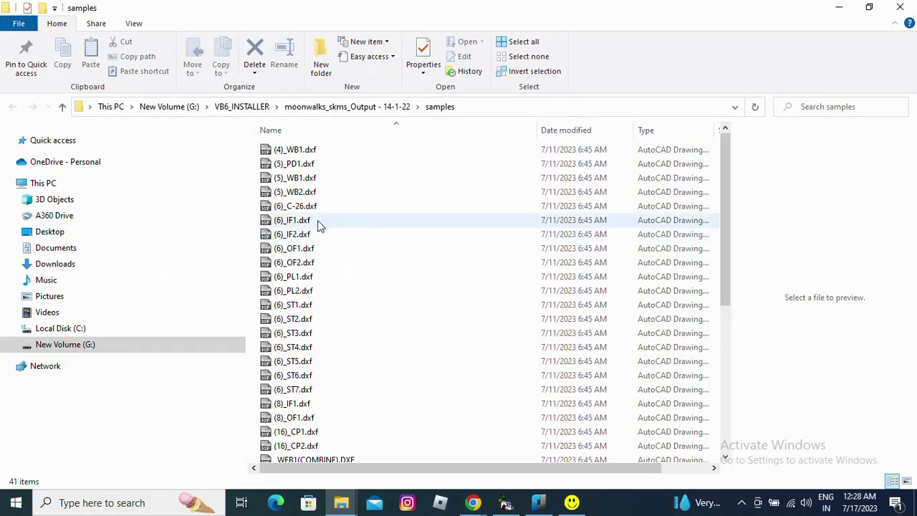
Examine the part DXF files in the samples folder from (4)_WB1.dxf through (16)_CP2.dxf
click(320, 148)
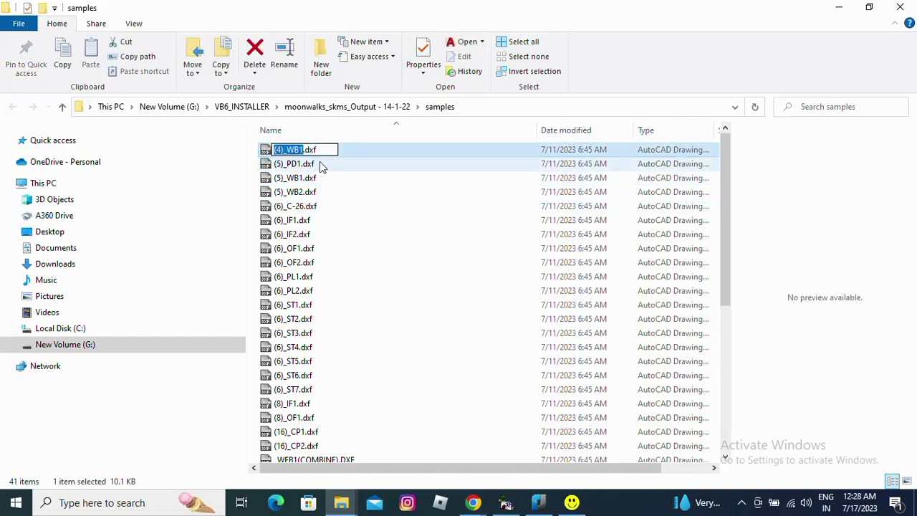
click(319, 163)
click(321, 191)
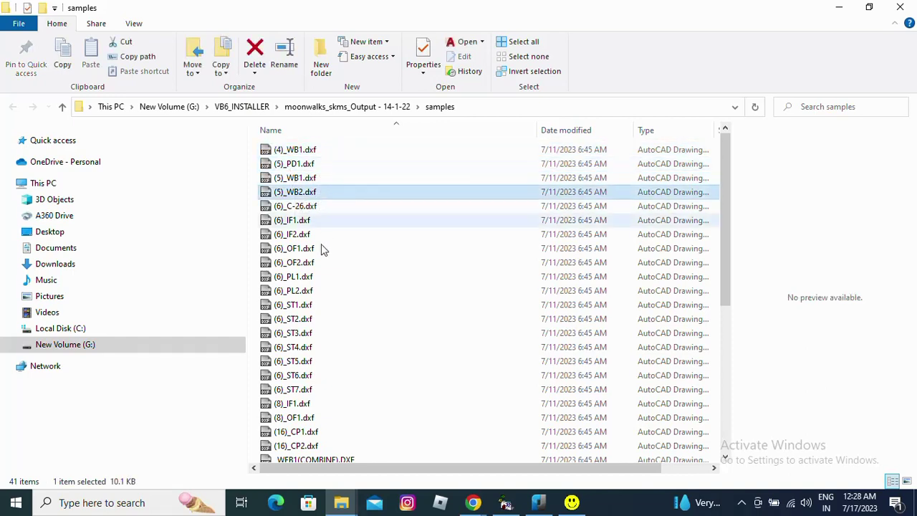
click(321, 290)
click(320, 360)
scroll(344, 325, down, 2)
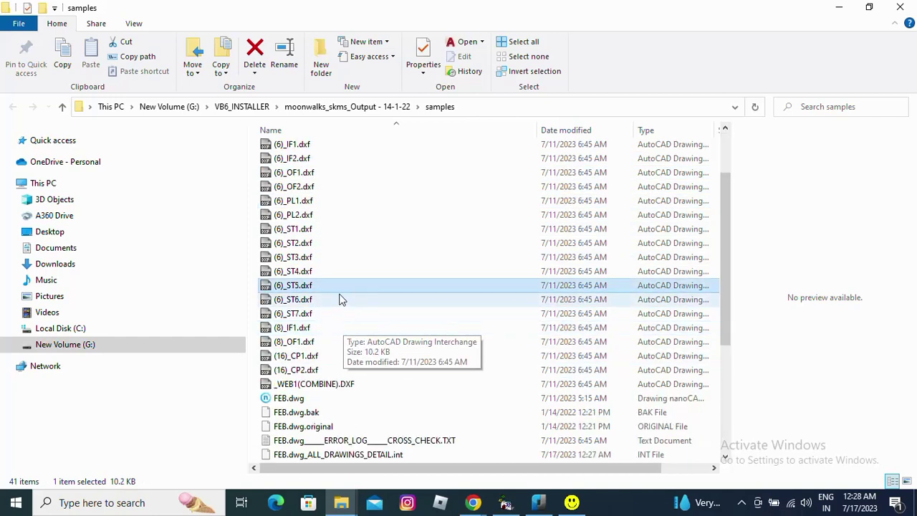
click(355, 370)
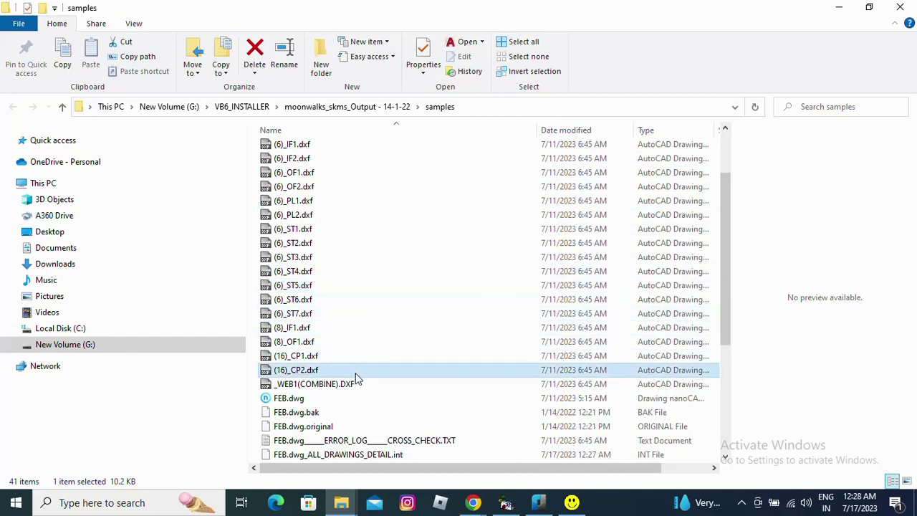
Compare the thickness prefixes and part marks in the DXF file names, and examine the FEB.dwg CSV and log files
click(337, 189)
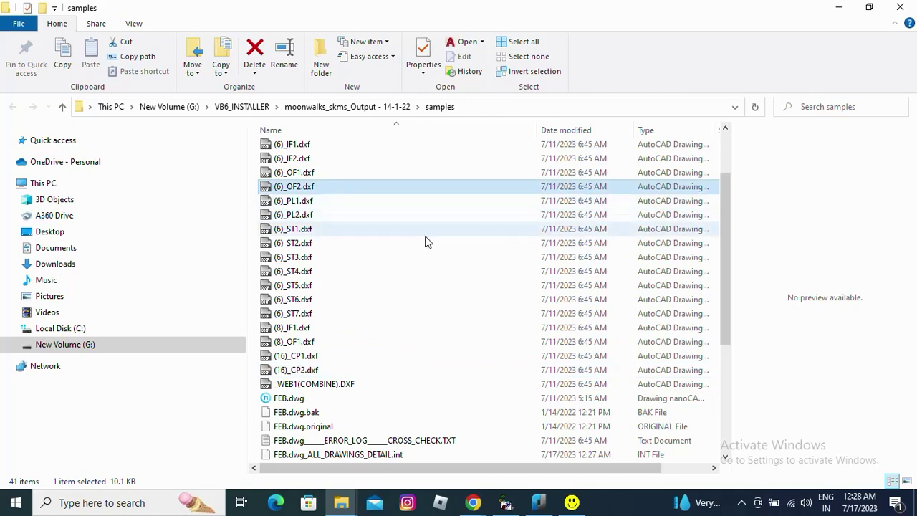
click(364, 371)
click(363, 301)
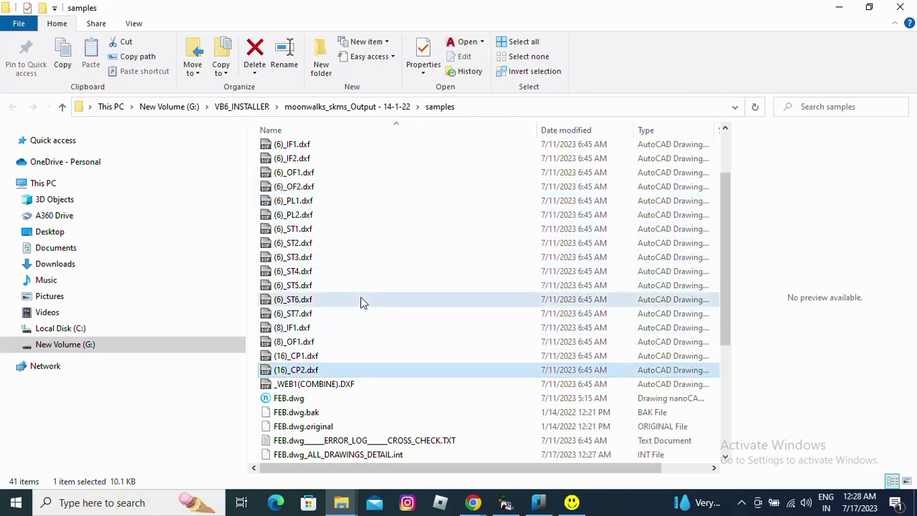
click(353, 227)
click(354, 214)
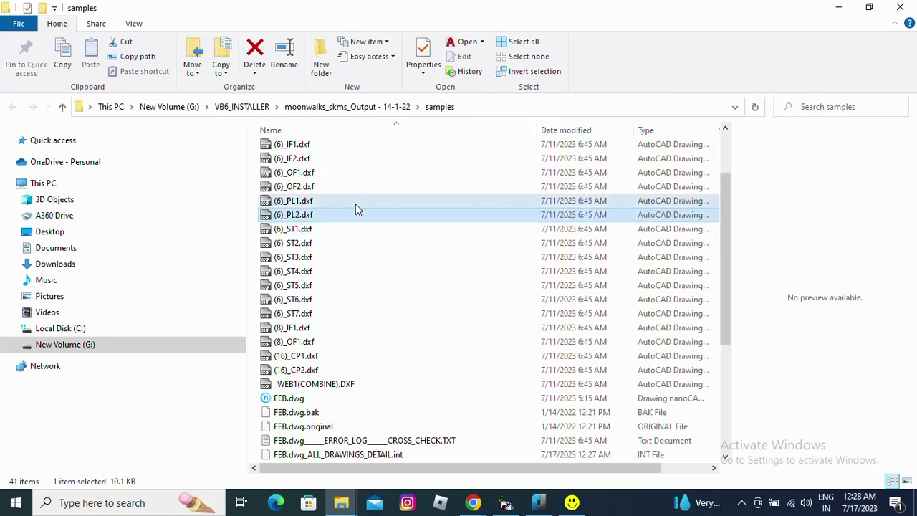
click(355, 202)
scroll(372, 279, down, 5)
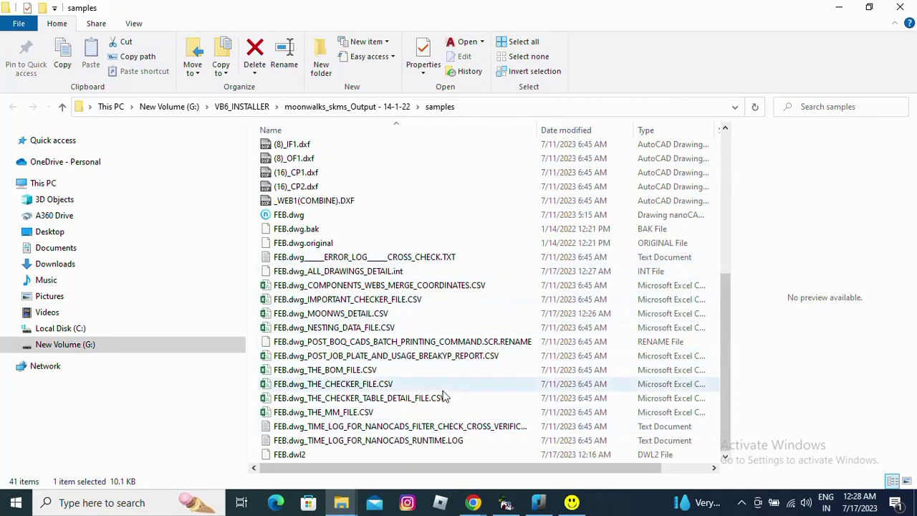
Return to NANOCAD HANDLER and acknowledge the data reading, nesting file and drawing total messages
click(573, 504)
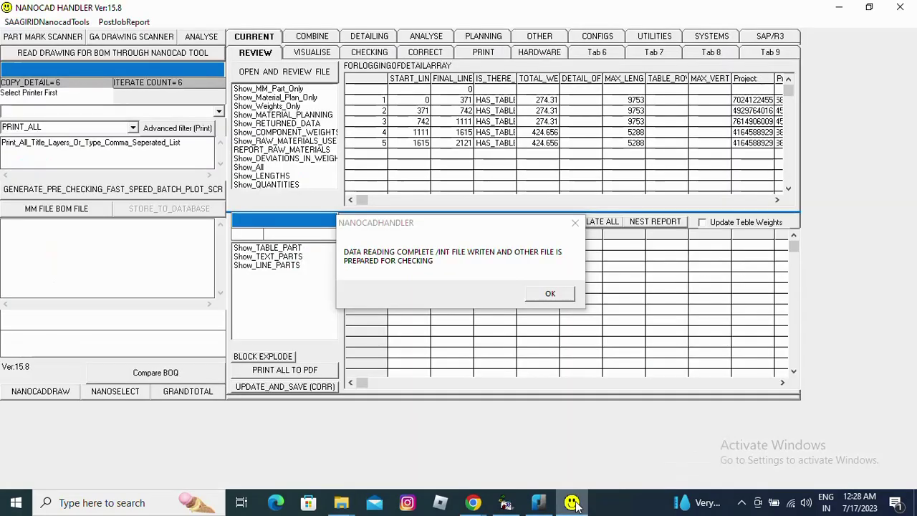
click(544, 296)
click(548, 291)
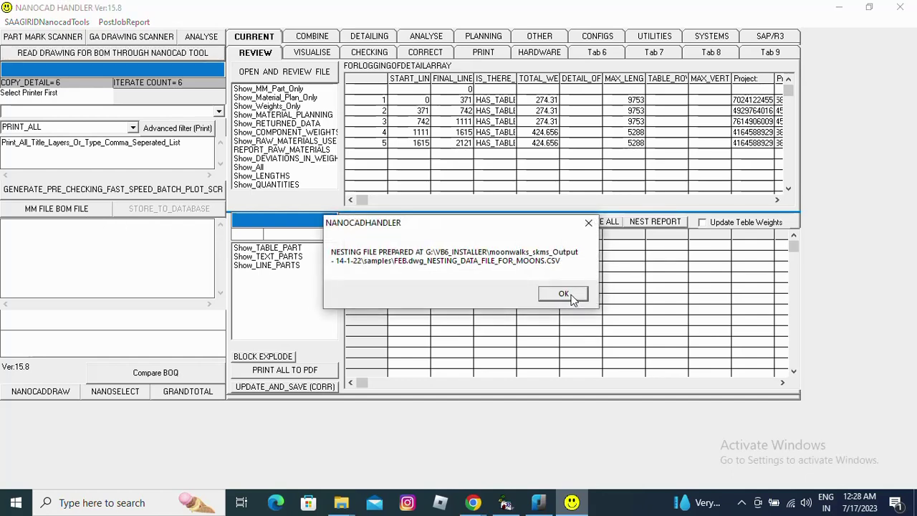
click(566, 295)
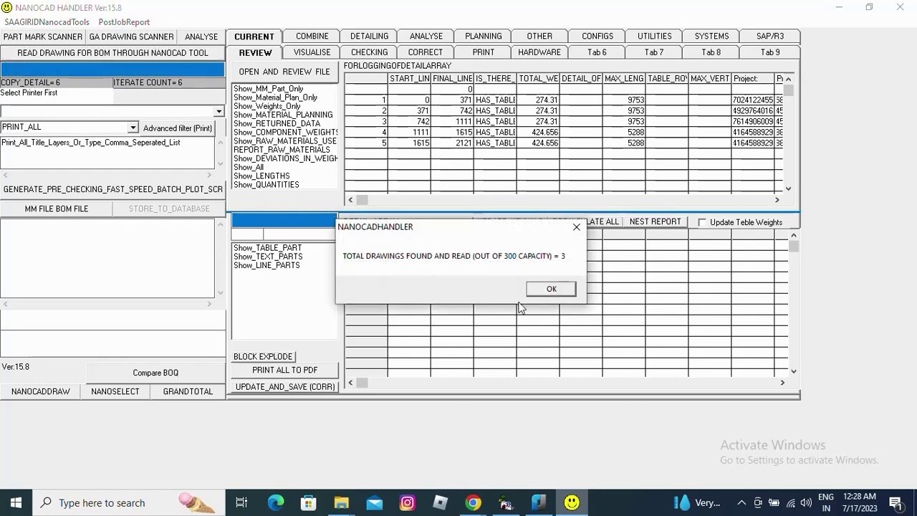
click(552, 291)
click(552, 293)
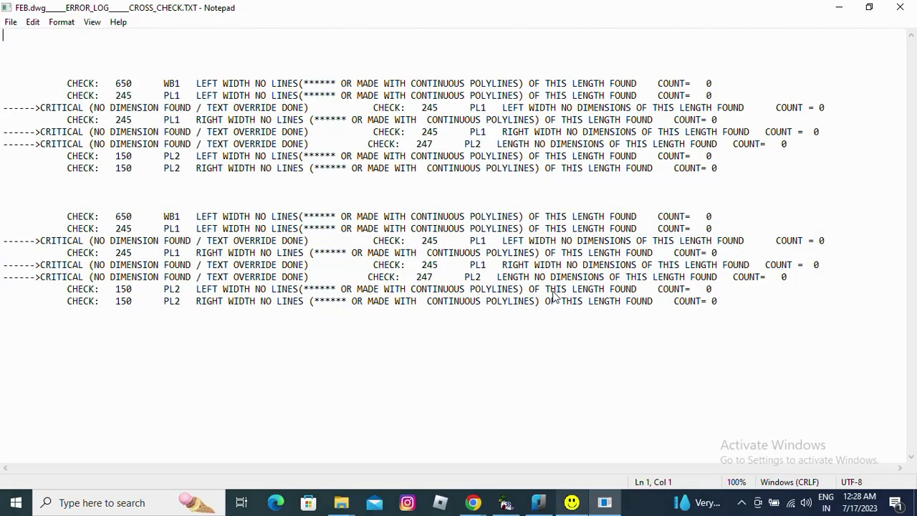
Examine the WB1, PL1 and PL2 width and length check entries in the FEB.dwg cross-check error log
drag(769, 299, 3, 50)
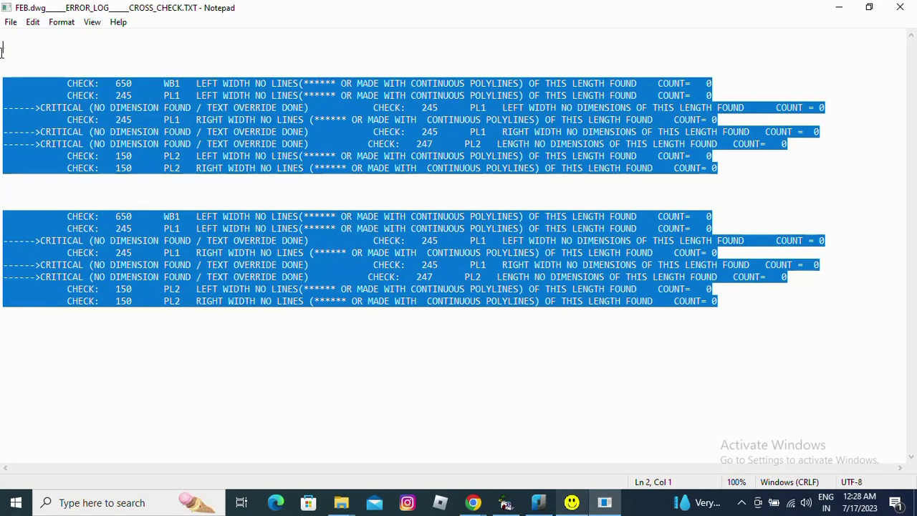
click(288, 175)
drag(169, 83, 603, 179)
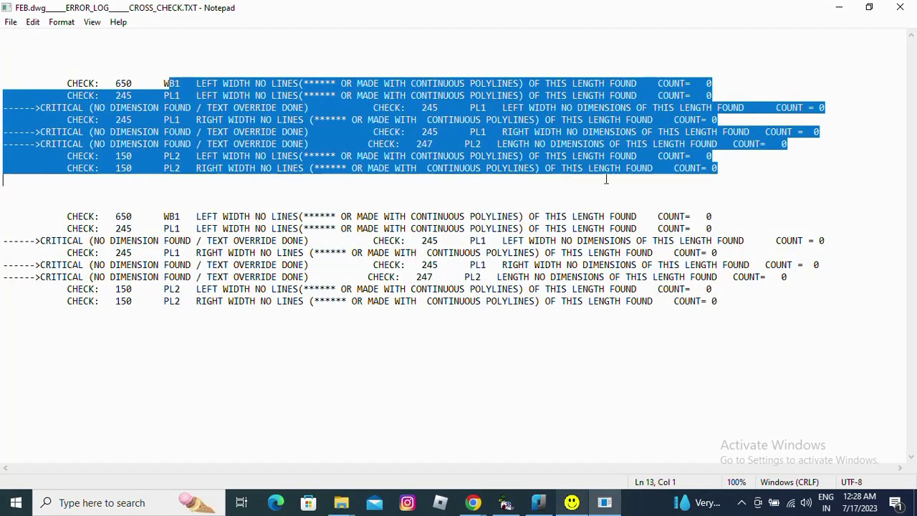
Compare the two repeated blocks of WB1, PL1 and PL2 checks in the cross-check error log, and close the log
drag(755, 322, 2, 201)
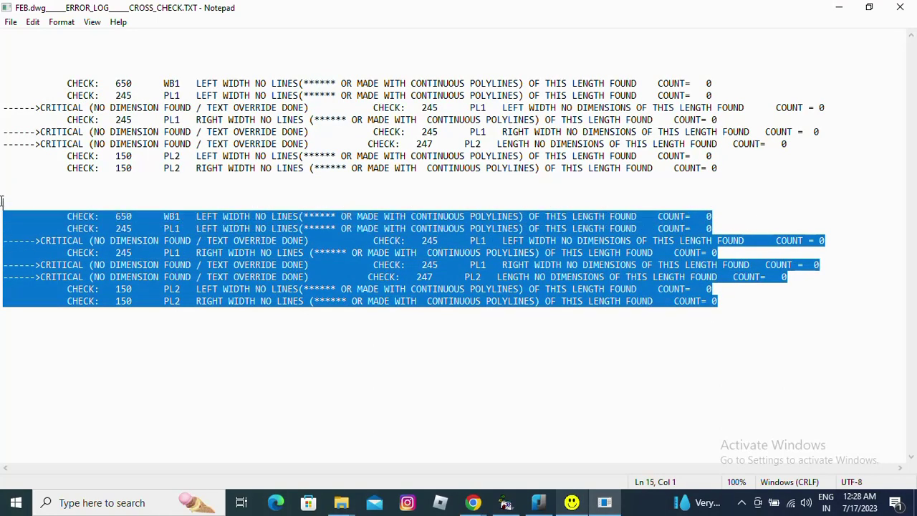
click(425, 204)
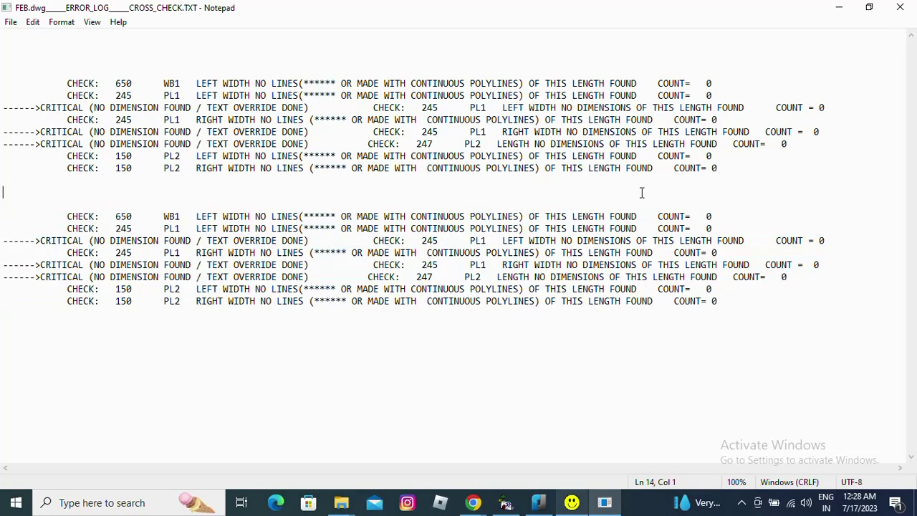
drag(284, 154, 741, 166)
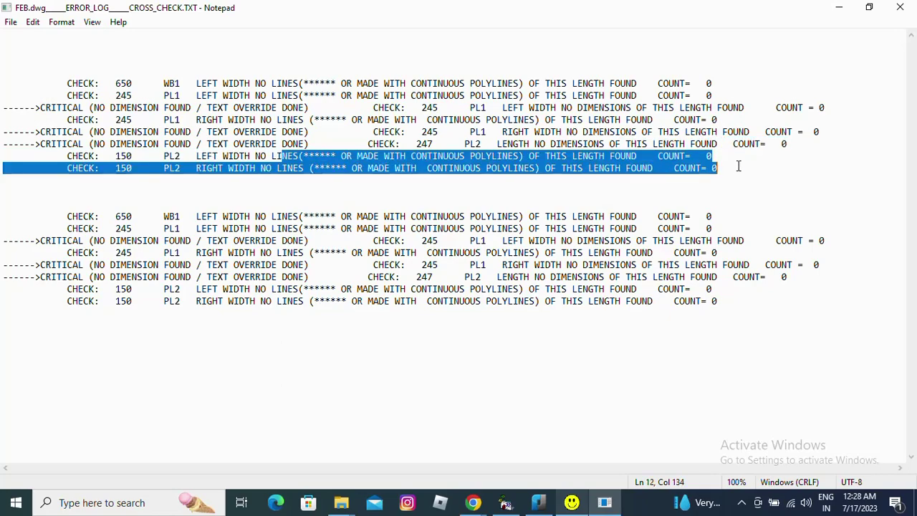
click(740, 185)
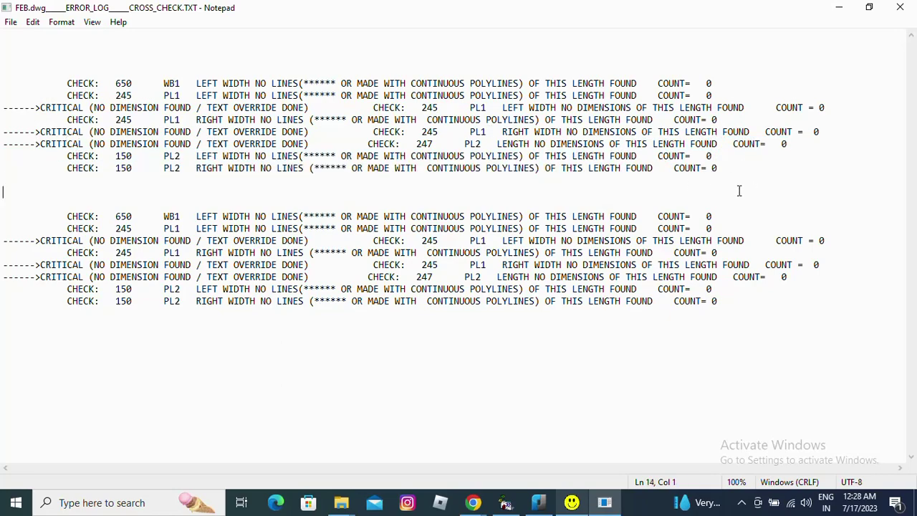
click(899, 6)
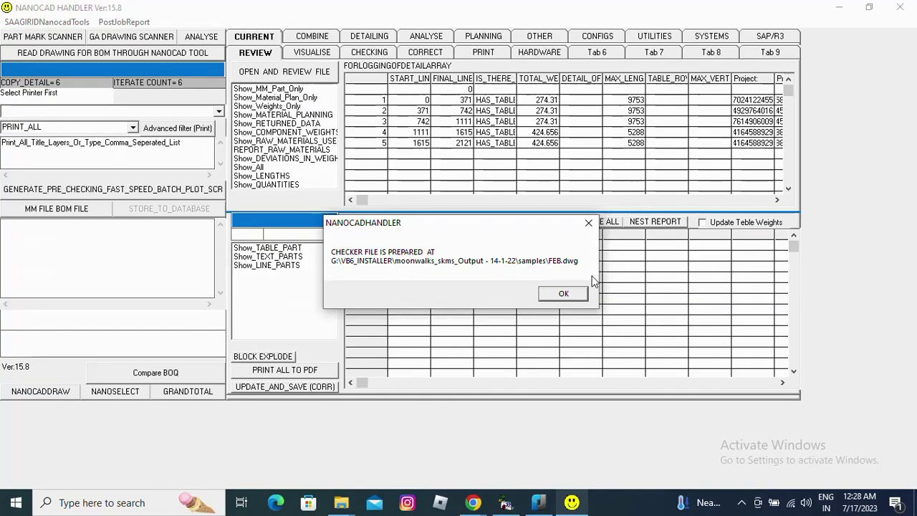
Acknowledge the checker file and batch printing script messages, and close the error reporting window
click(562, 295)
click(546, 303)
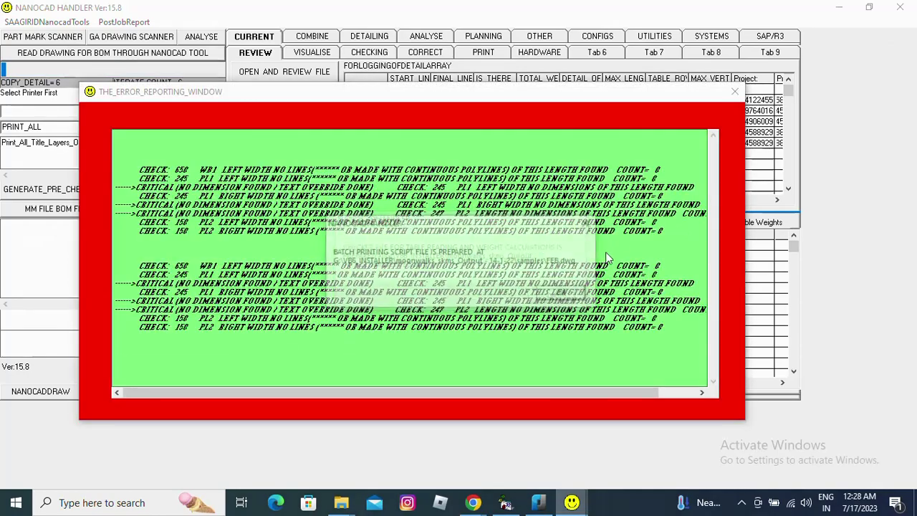
click(564, 294)
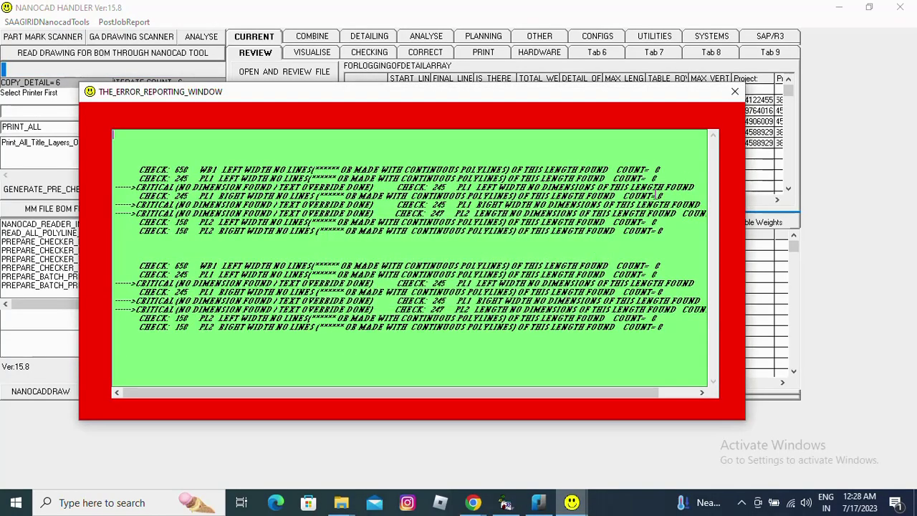
click(734, 93)
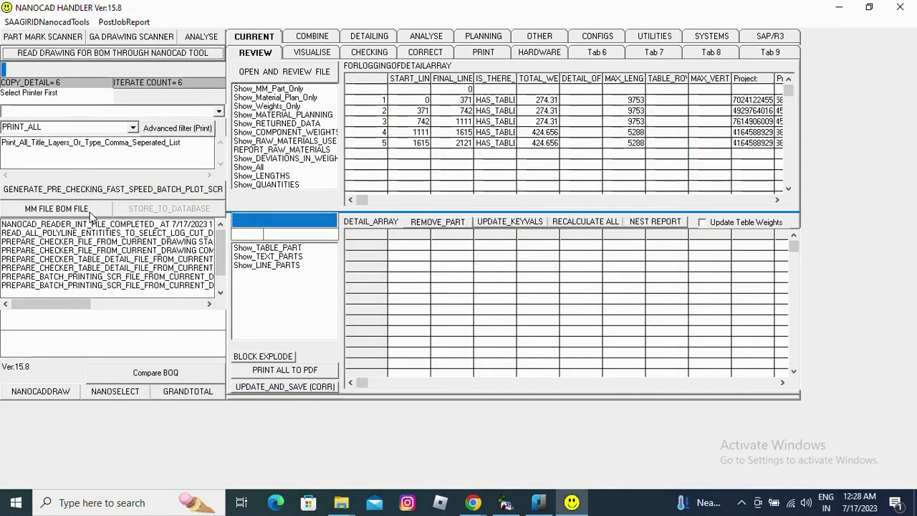
Generate the MM and BOM files for FEB.dwg, acknowledging the drawing total and error log messages and closing the reopened log
click(90, 212)
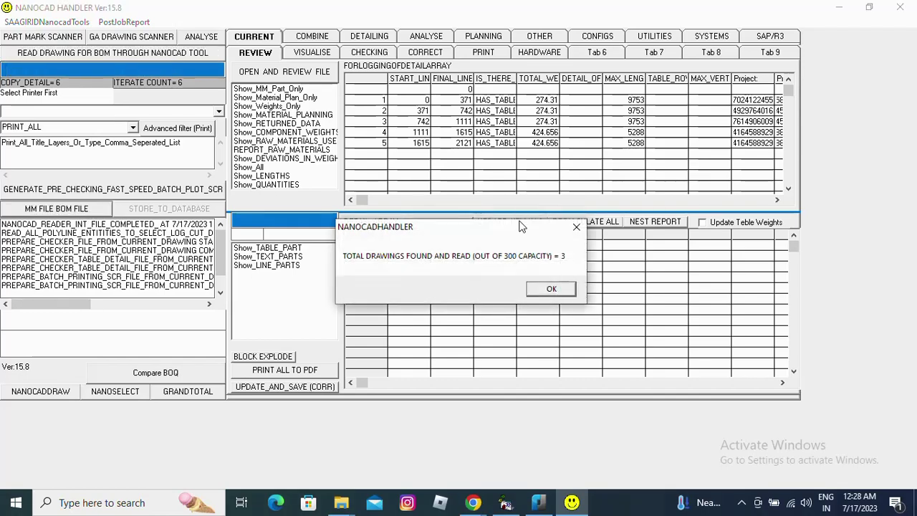
click(552, 295)
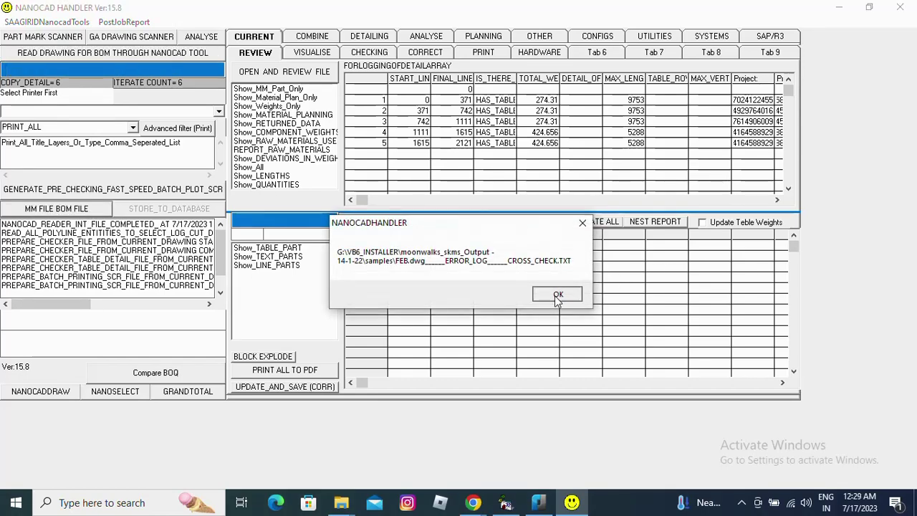
click(557, 295)
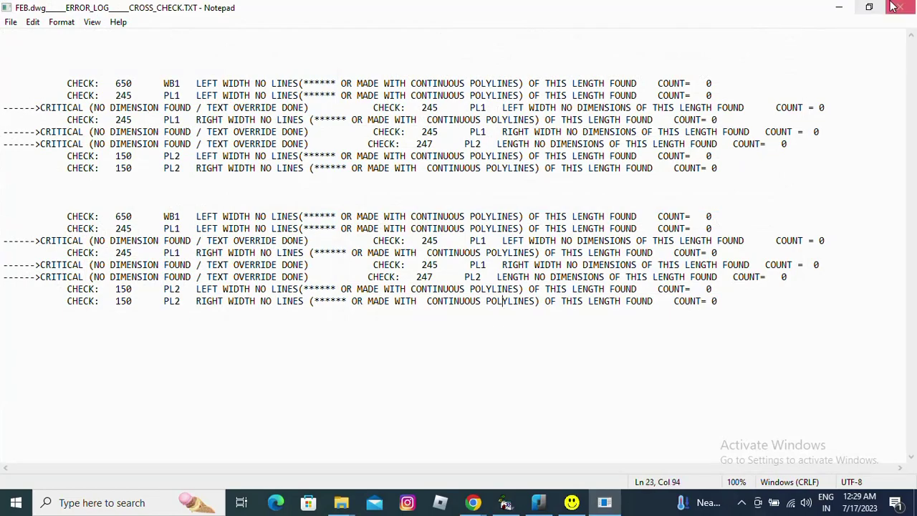
click(904, 9)
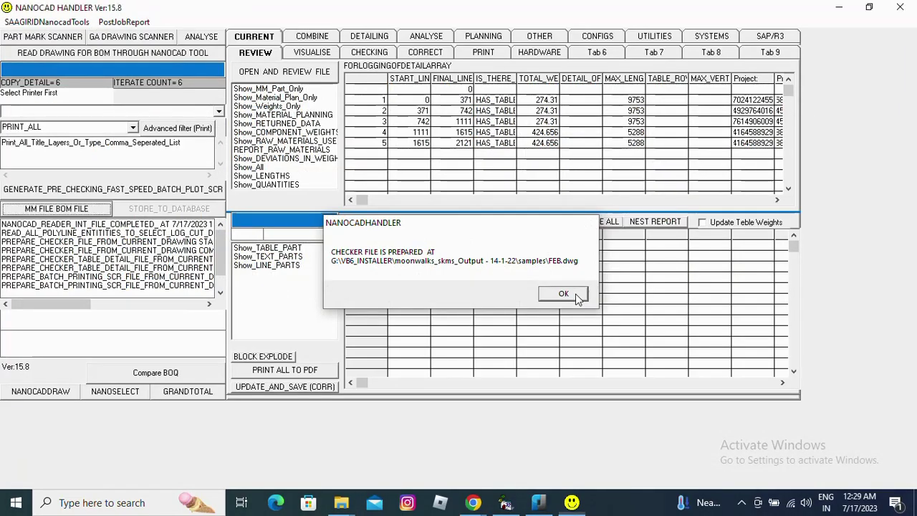
Acknowledge the checker, MM, BOM, nesting and batch printing script file messages, and close the error reporting window
click(565, 296)
click(568, 301)
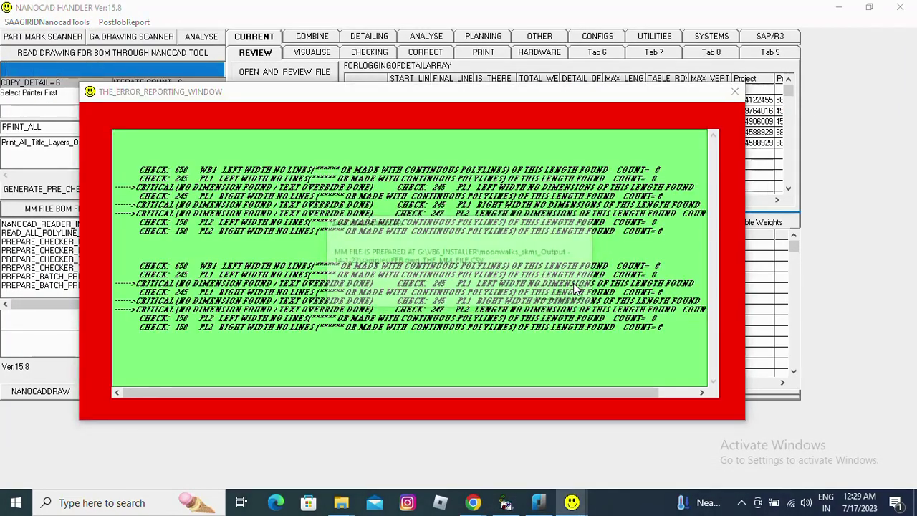
click(571, 298)
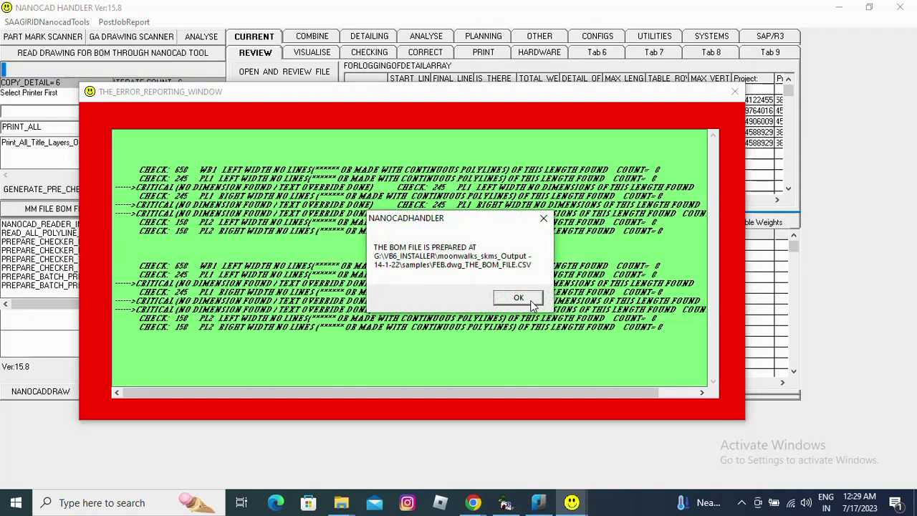
click(519, 297)
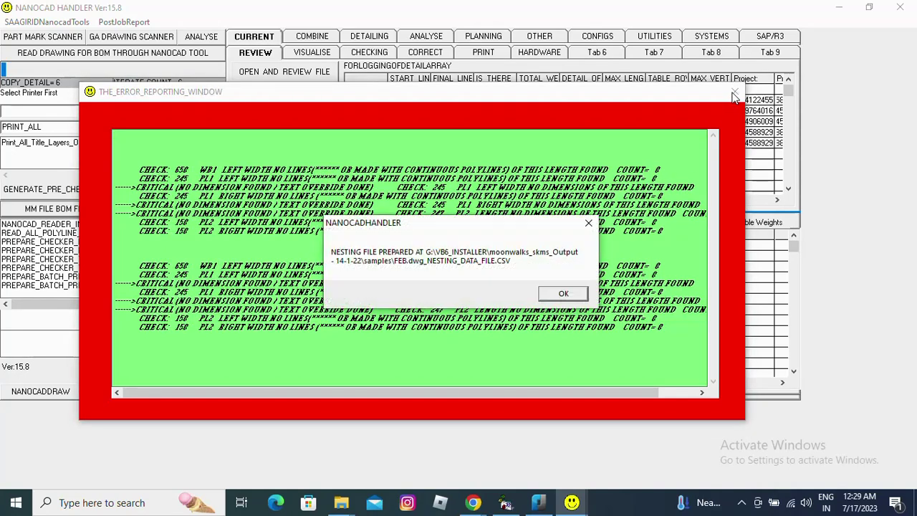
click(562, 295)
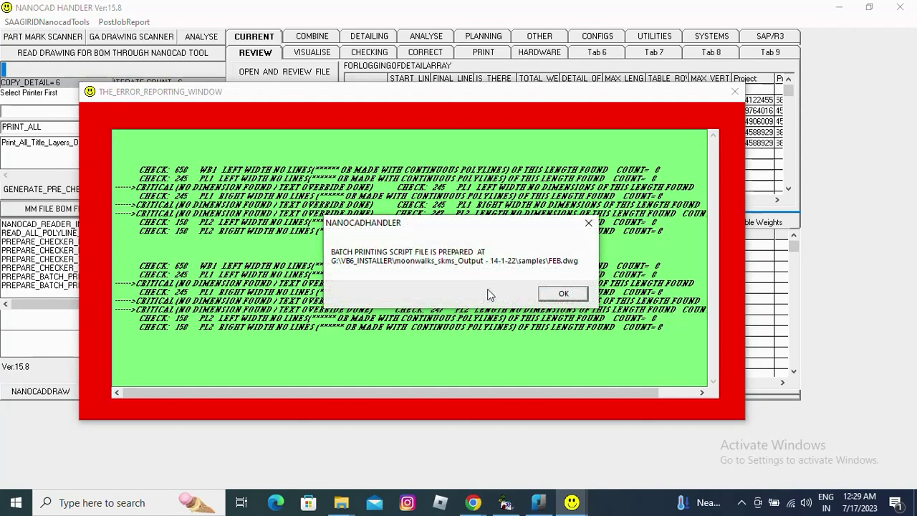
click(577, 298)
click(734, 91)
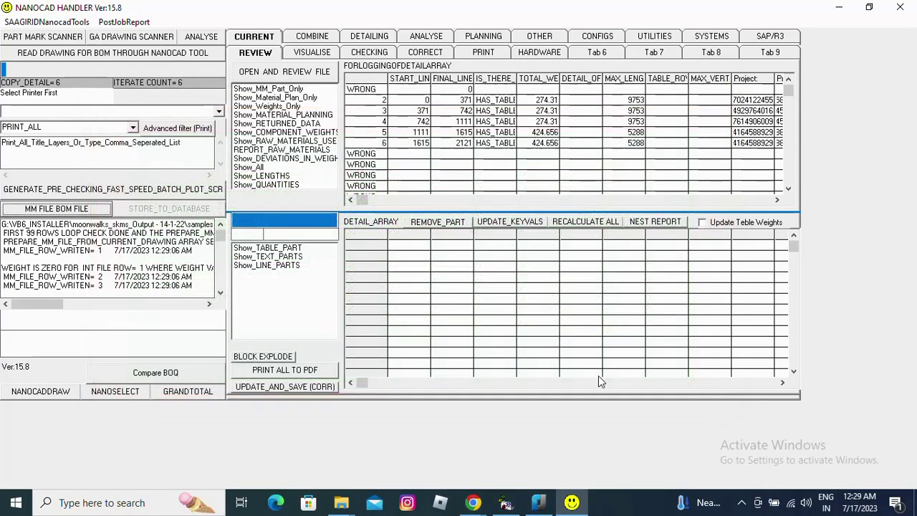
Switch to nanoCAD, cancel the pending save of FEB.dwg, and open (4)_WB1.dxf from the samples folder
click(539, 502)
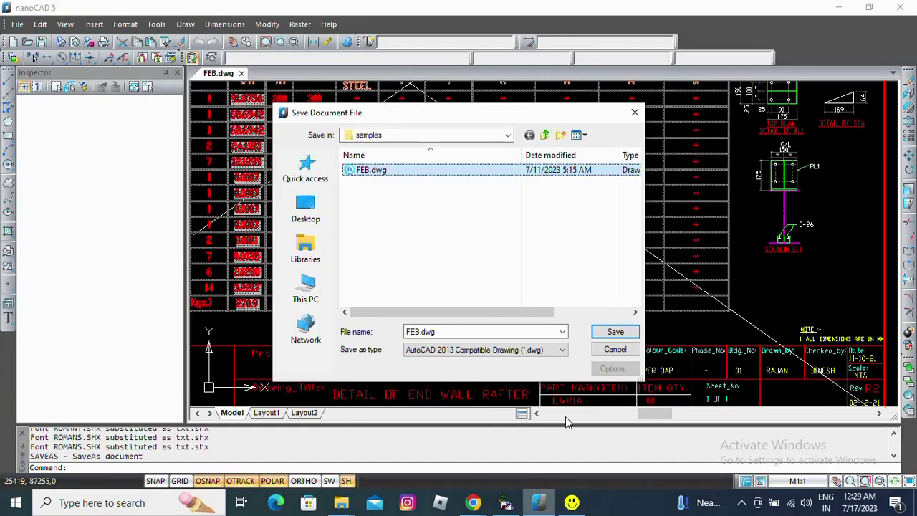
click(612, 349)
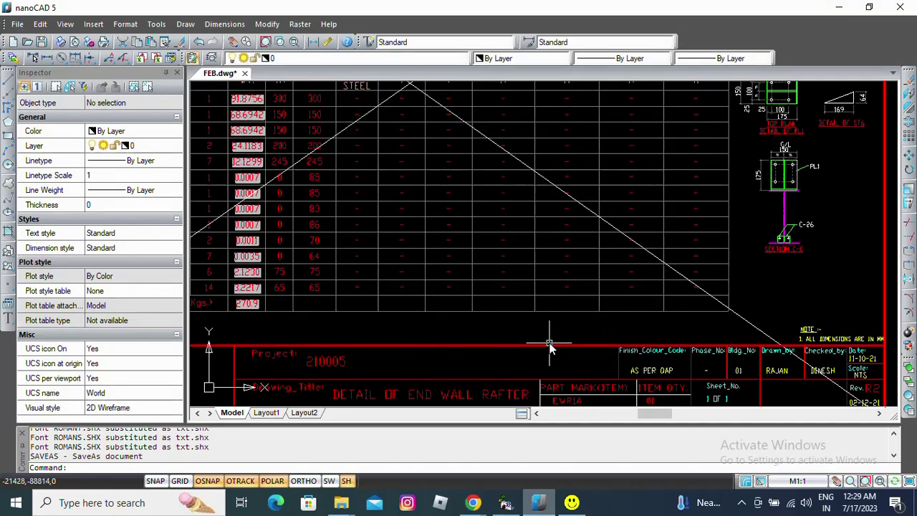
key(ctrl+o)
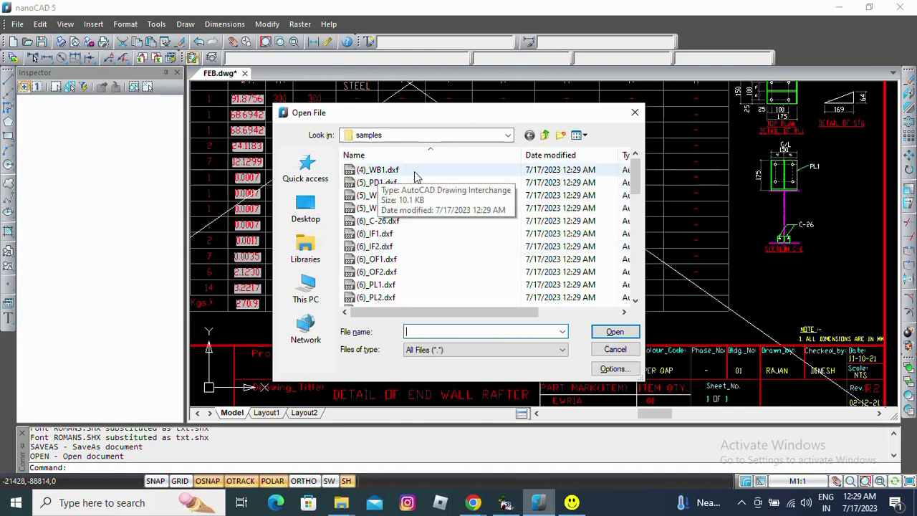
click(371, 172)
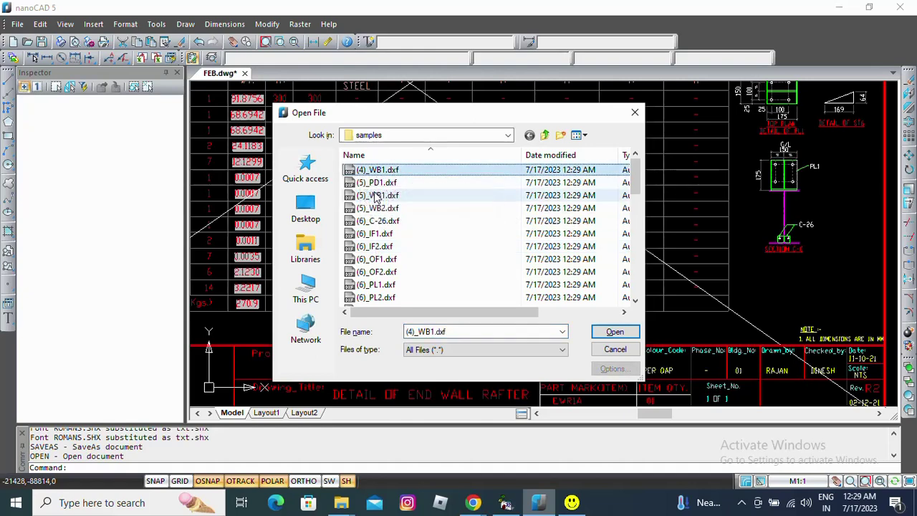
double_click(416, 170)
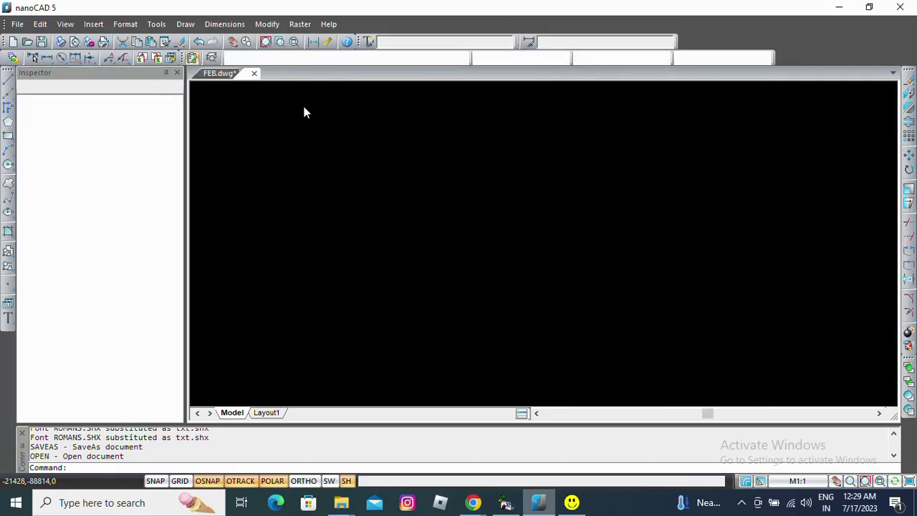
Examine the WB1 plate outline and select its lower edge to check the line's length
scroll(556, 250, up, 5)
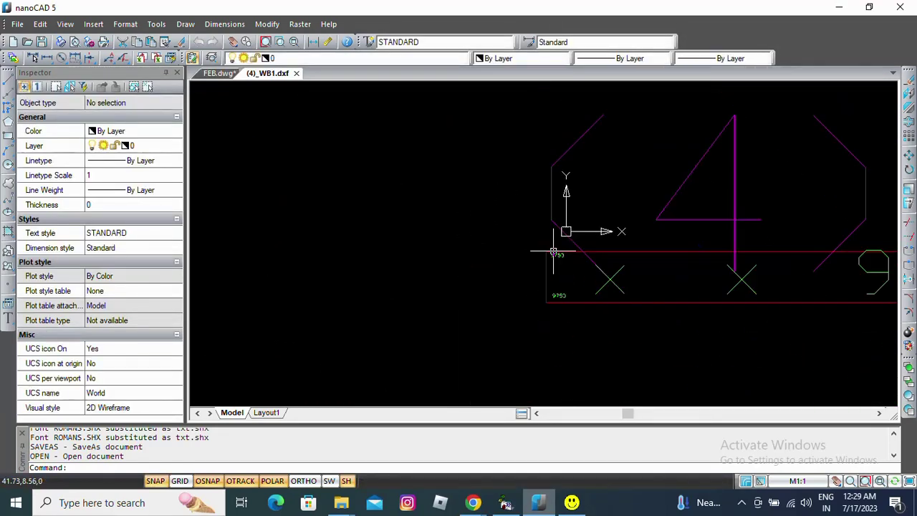
scroll(649, 255, down, 6)
scroll(483, 282, up, 5)
scroll(600, 270, up, 3)
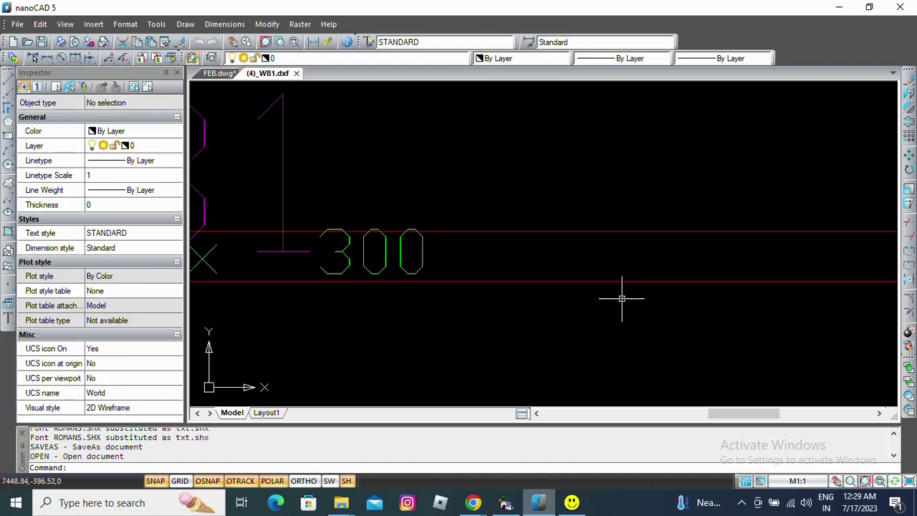
click(621, 298)
click(600, 263)
scroll(623, 310, down, 3)
middle_drag(434, 316, 628, 307)
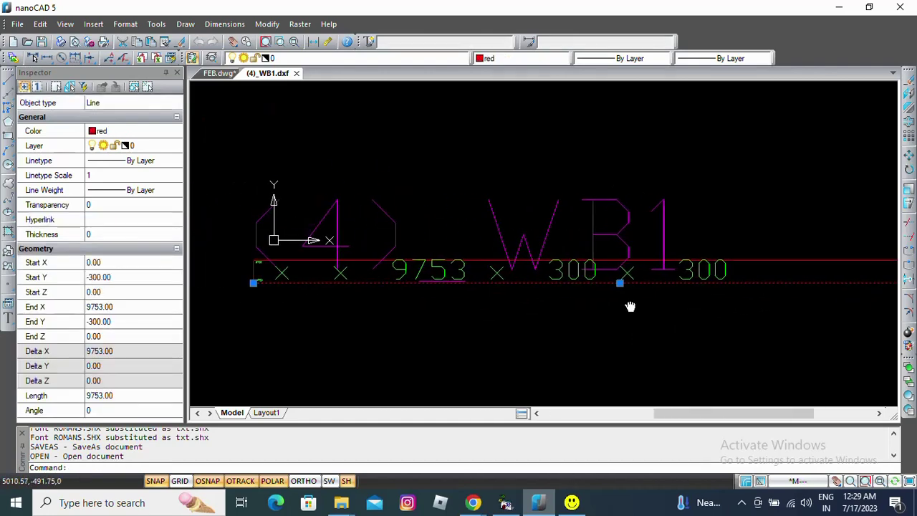
Examine the WB1 plate's dimension labels and part mark text, and close (4)_WB1.dxf to return to the FEB.dwg sheets
scroll(286, 303, up, 5)
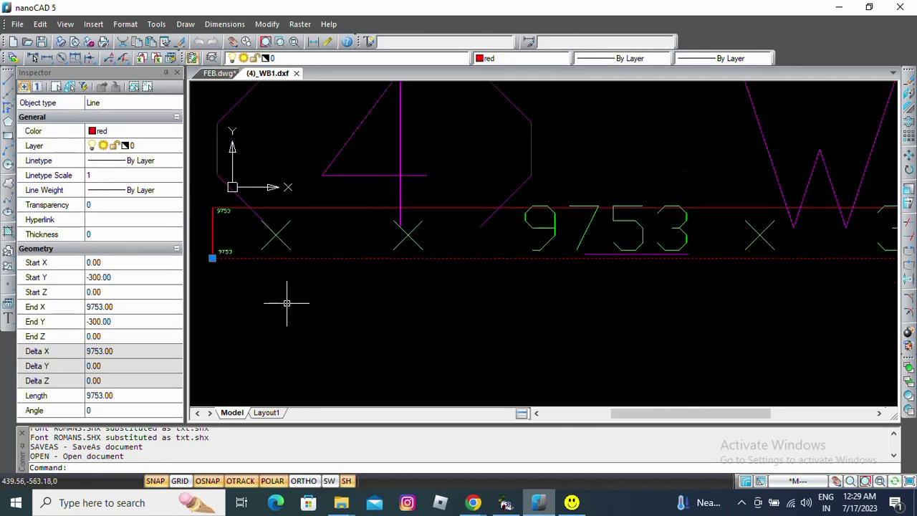
mouse_move(250, 256)
middle_down()
mouse_move(468, 303)
mouse_move(456, 329)
middle_up()
scroll(372, 172, down, 10)
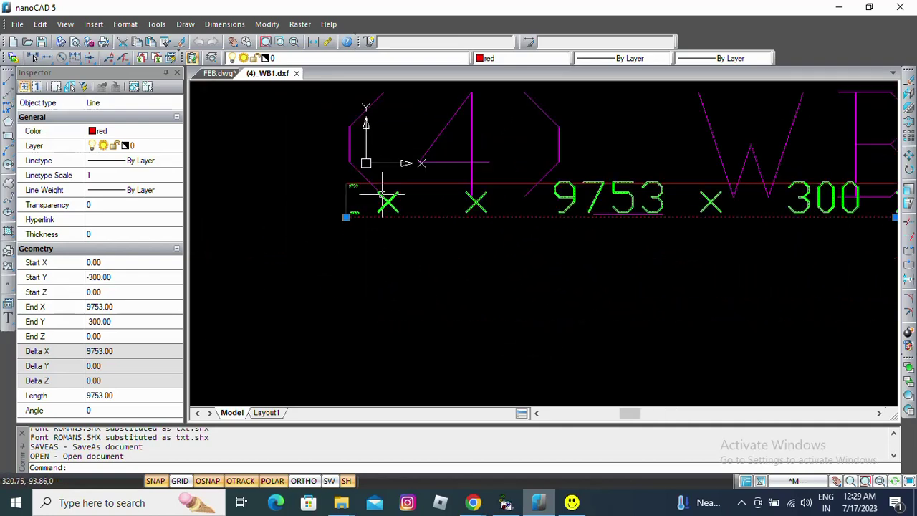
scroll(501, 206, up, 4)
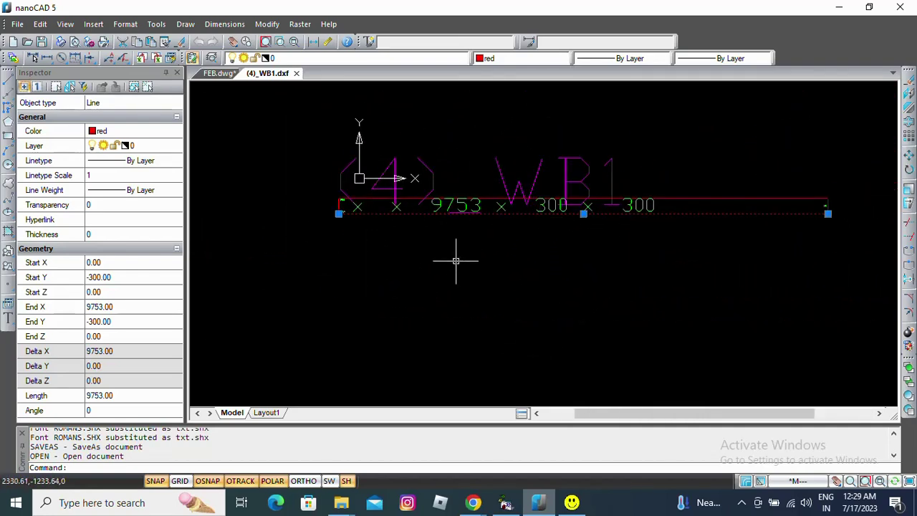
middle_drag(452, 256, 430, 305)
drag(626, 226, 271, 117)
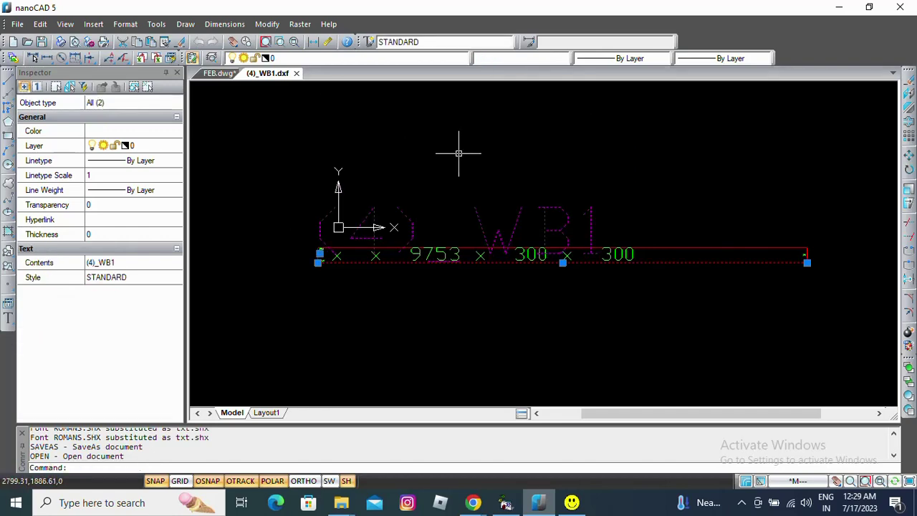
key(Escape)
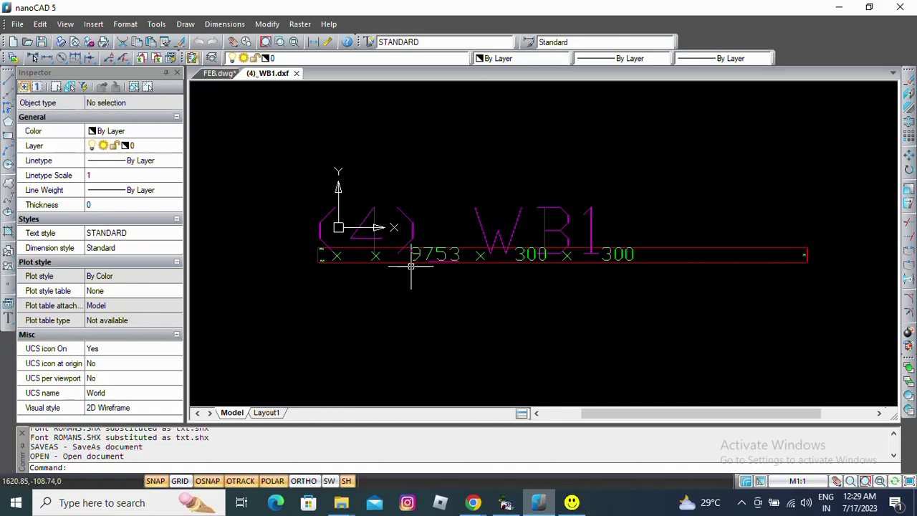
click(296, 73)
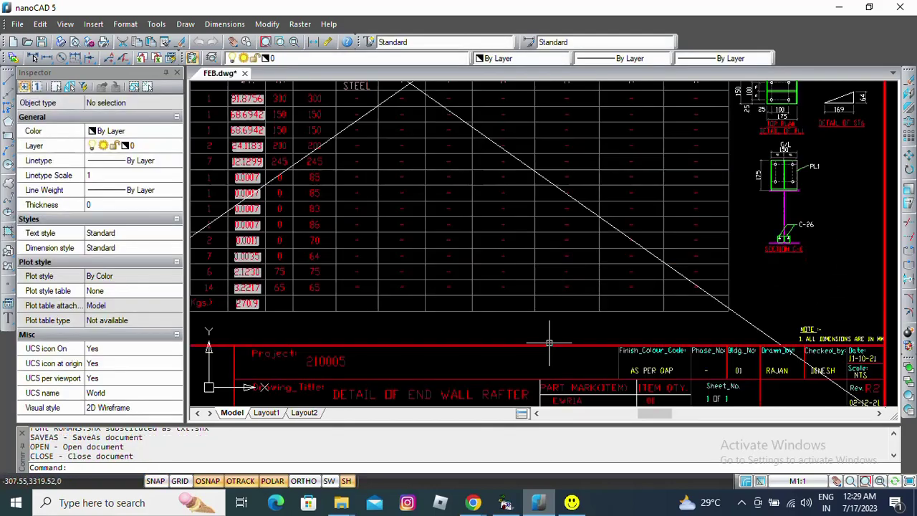
scroll(553, 273, down, 8)
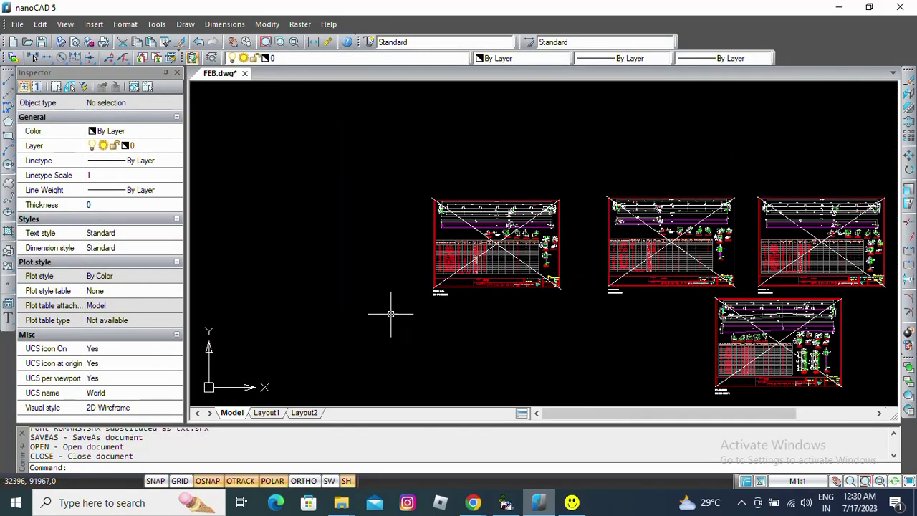
Switch to the samples folder and open FEB.dwg_THE_MM_FILE.CSV in Excel
click(341, 502)
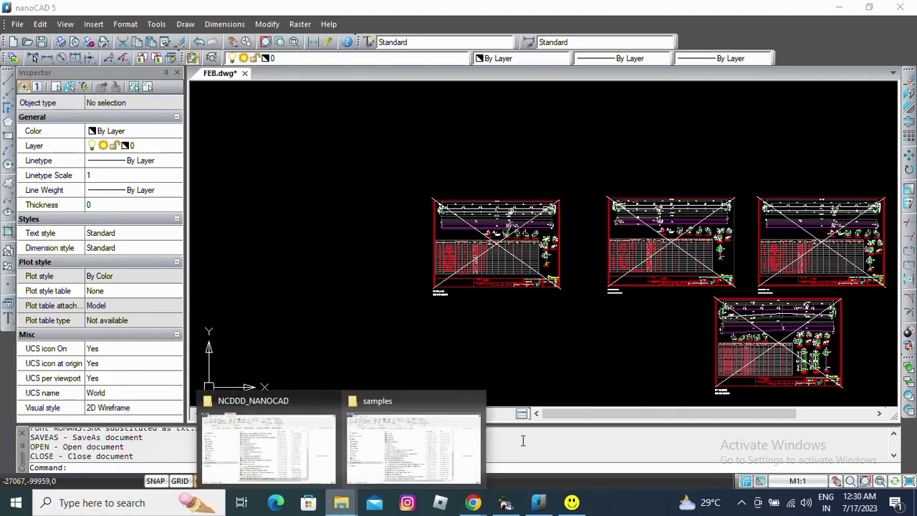
click(395, 412)
scroll(474, 383, down, 1)
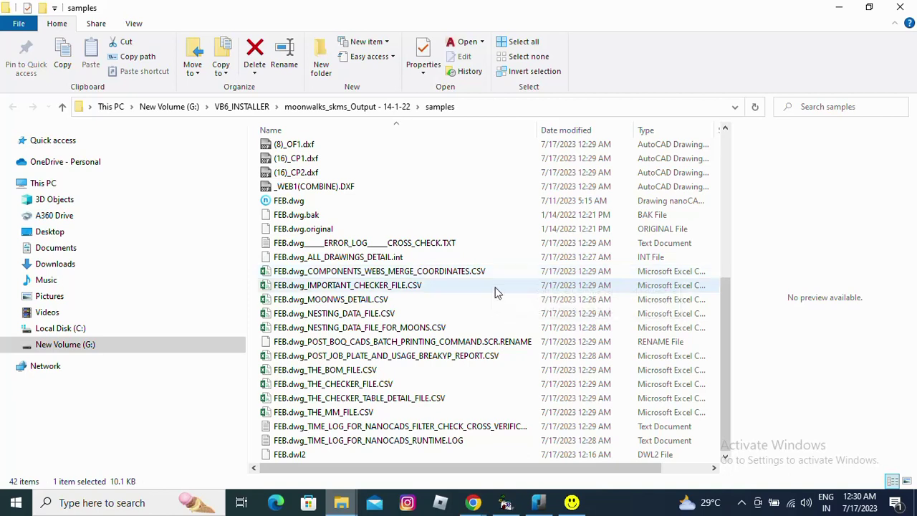
click(501, 410)
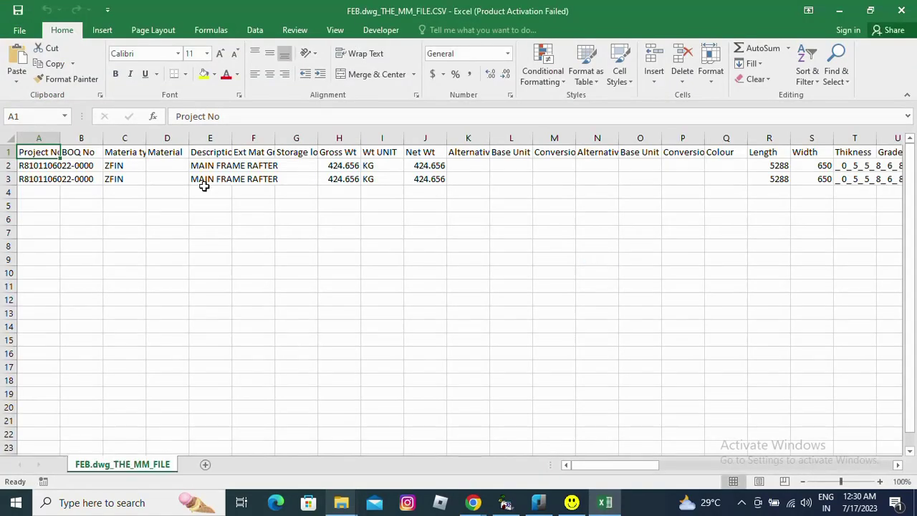
Dismiss the Office activation notice and autofit the Description column in the MM file
click(204, 181)
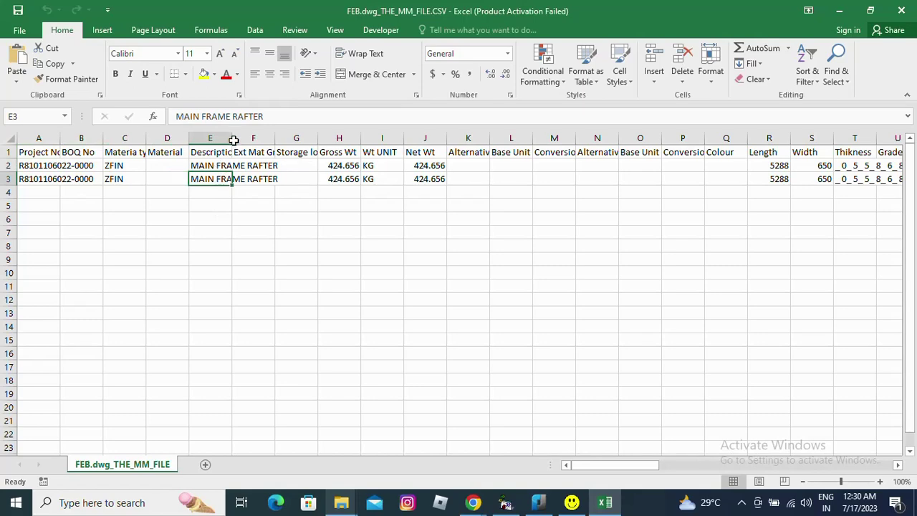
click(587, 382)
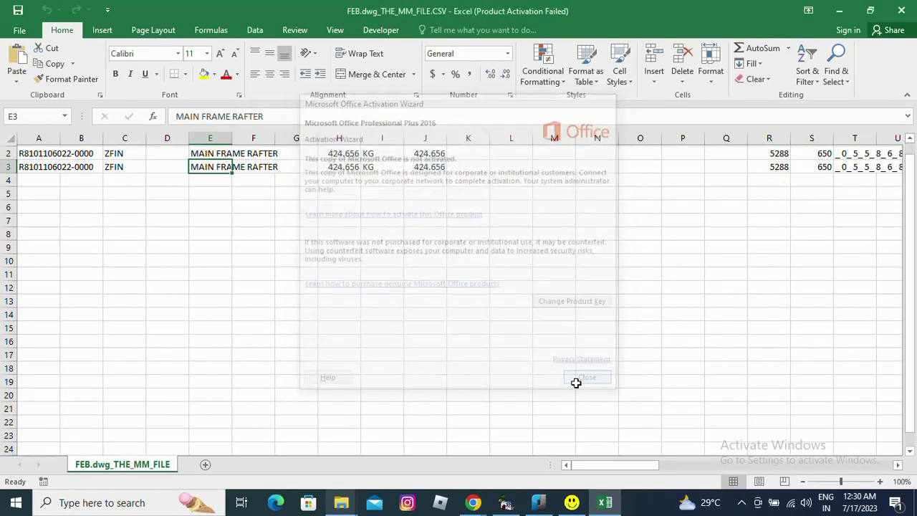
click(305, 219)
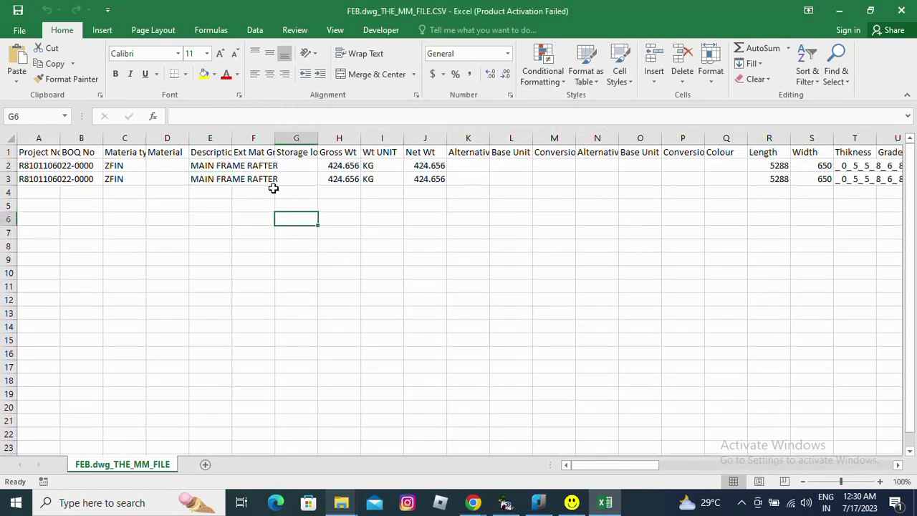
double_click(231, 138)
click(253, 295)
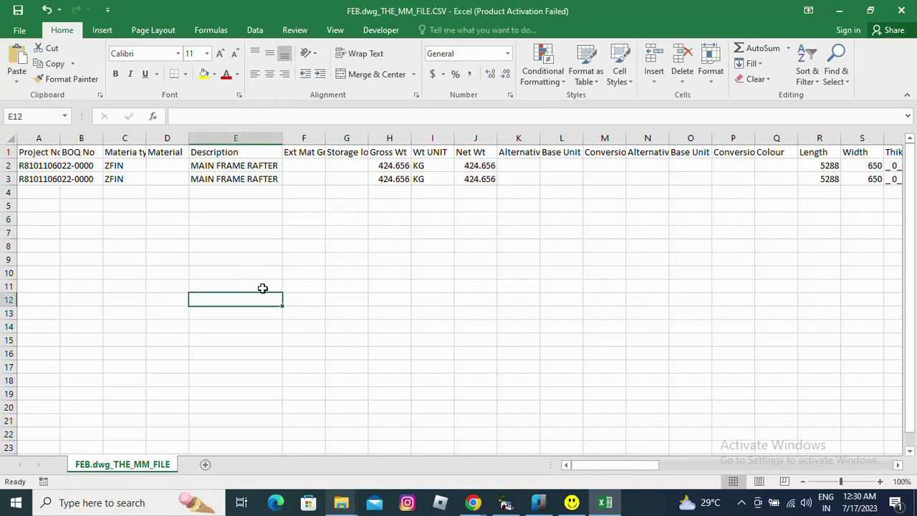
Review the MM file's material, weight and alternative-unit columns, and close FEB.dwg_THE_MM_FILE.CSV without saving
click(340, 316)
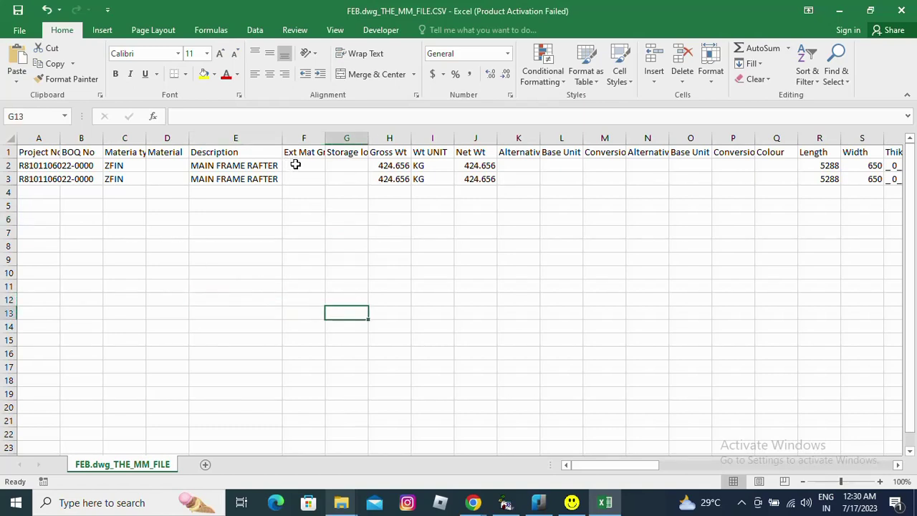
click(648, 217)
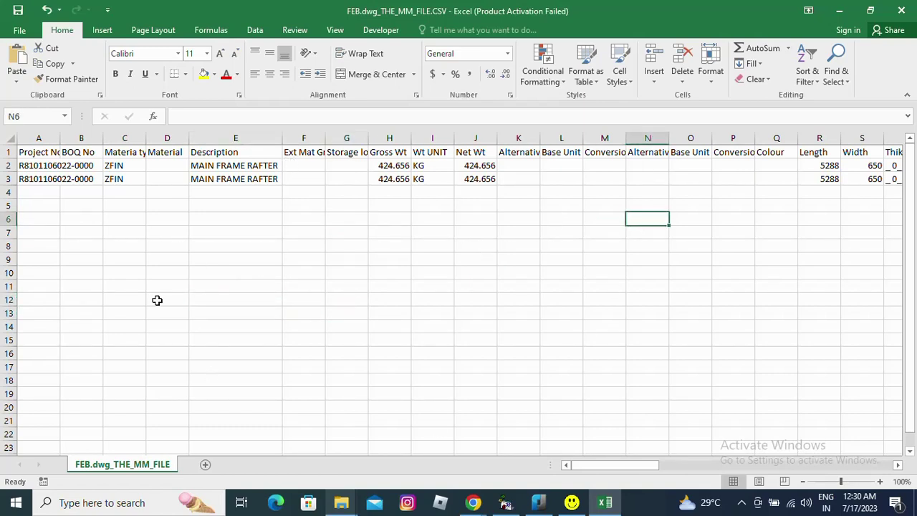
click(606, 226)
click(705, 243)
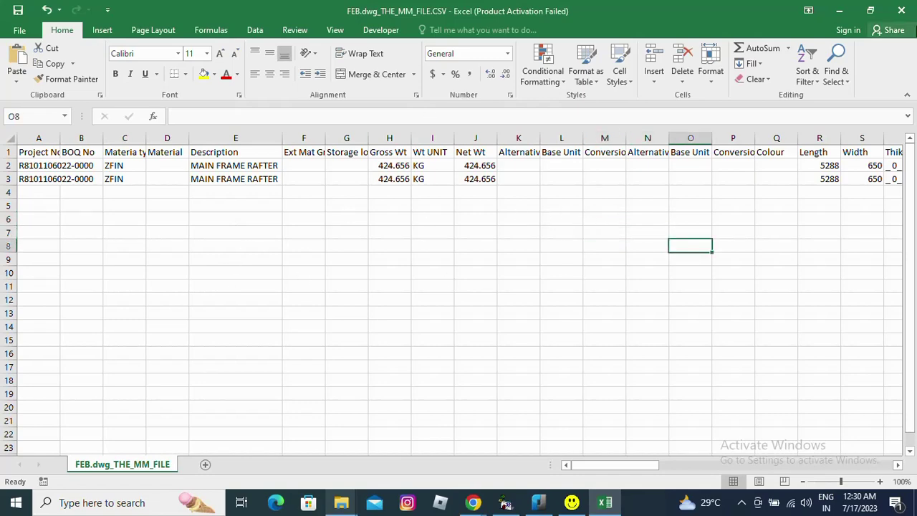
click(904, 8)
click(462, 268)
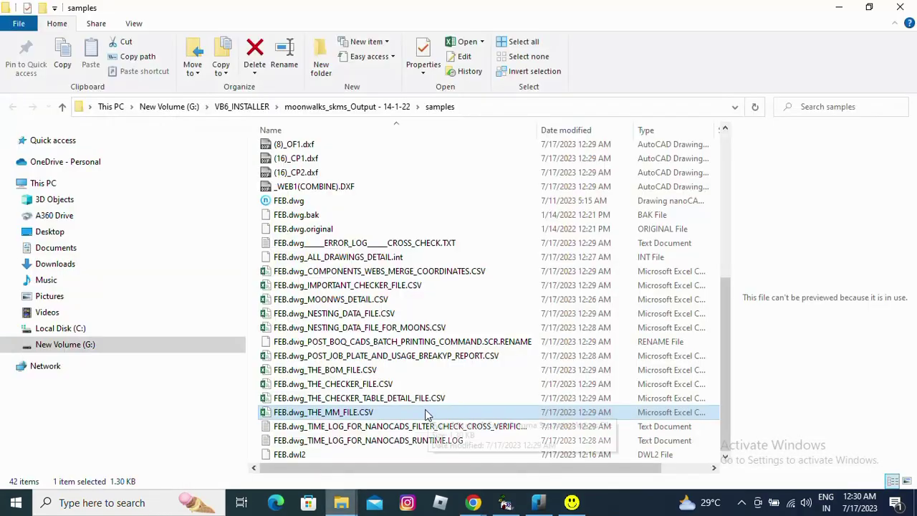
Open FEB.dwg_POST_JOB_PLATE_AND_USAGE_BREAKYP_REPORT.CSV from the samples folder, dismiss the activation notice and autofit column A
click(516, 358)
double_click(519, 362)
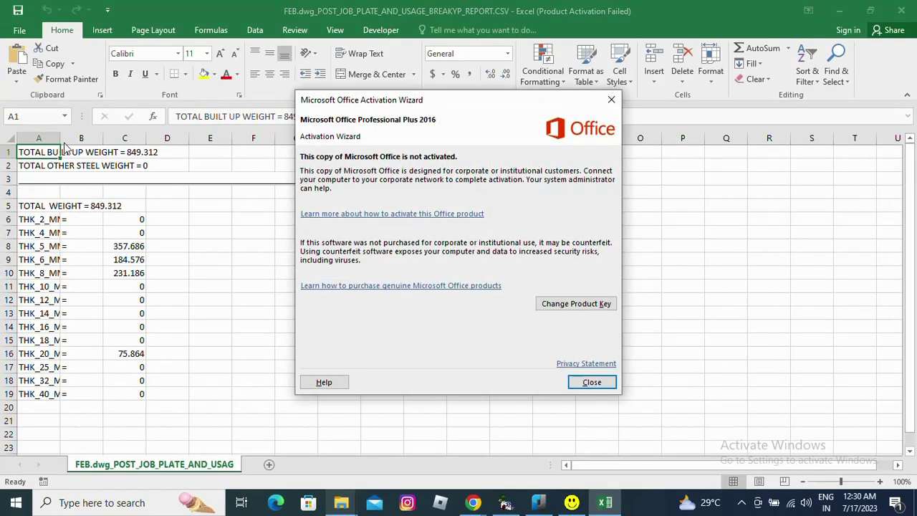
click(611, 100)
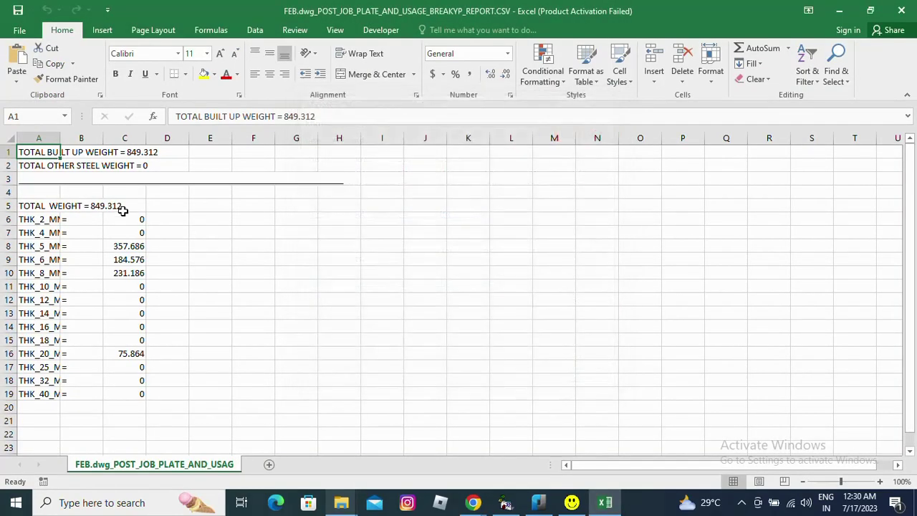
double_click(63, 136)
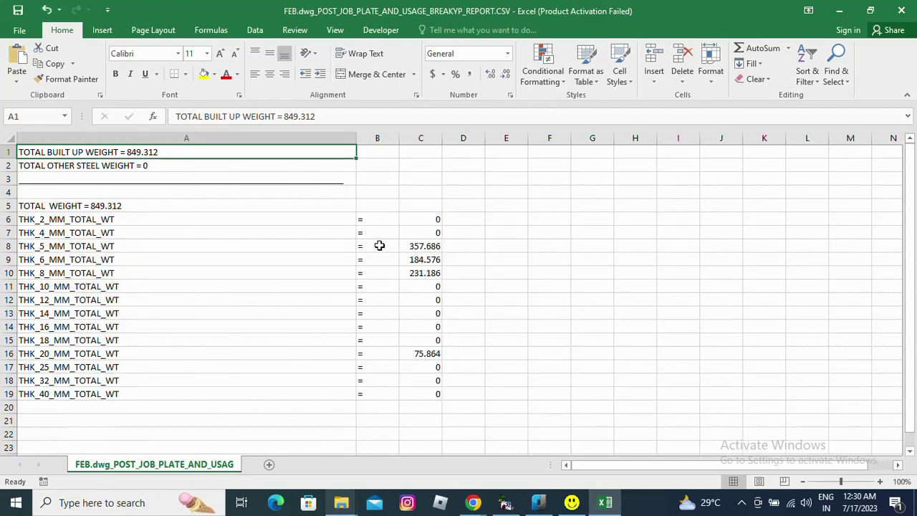
Examine the total-weight rows for each plate thickness from 4 mm through 40 mm in the plate usage report
click(133, 230)
click(130, 245)
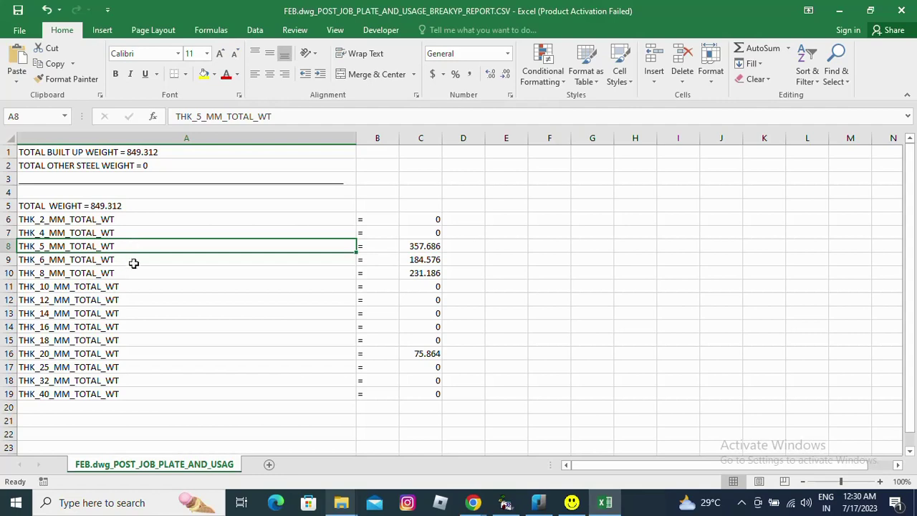
click(141, 261)
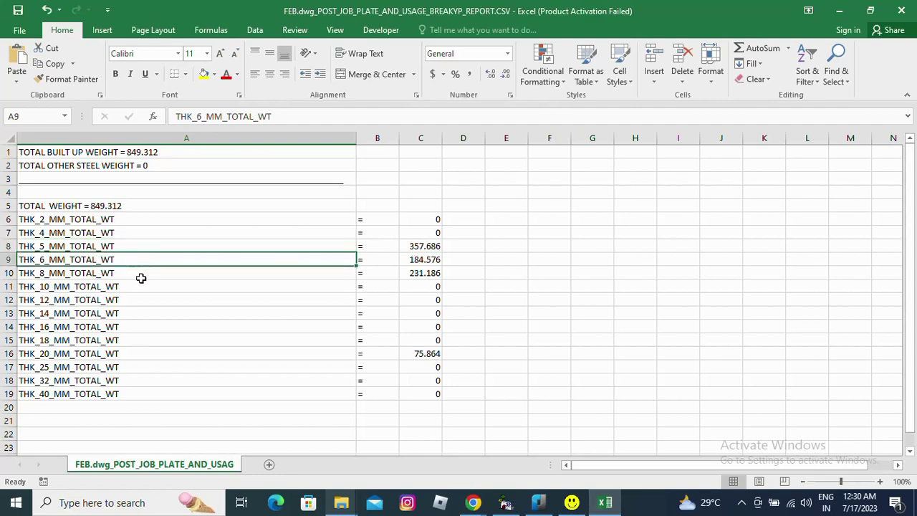
click(141, 278)
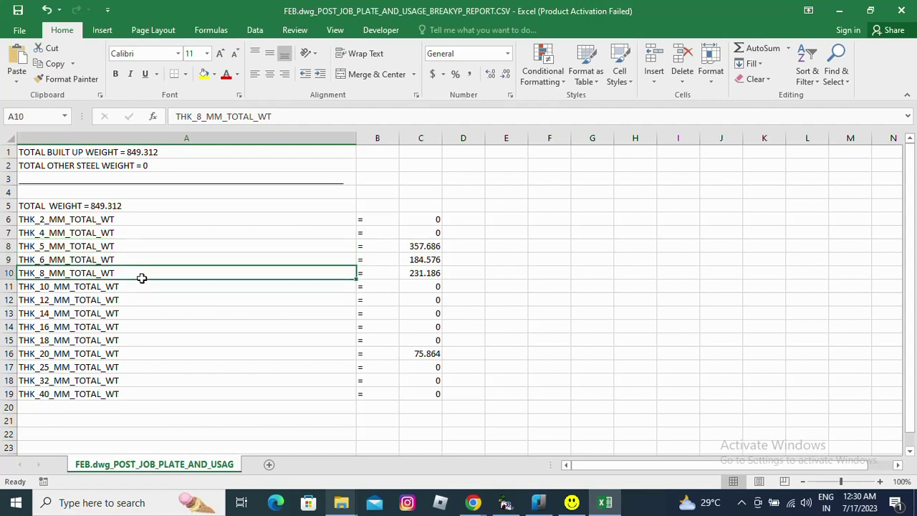
click(173, 353)
click(166, 405)
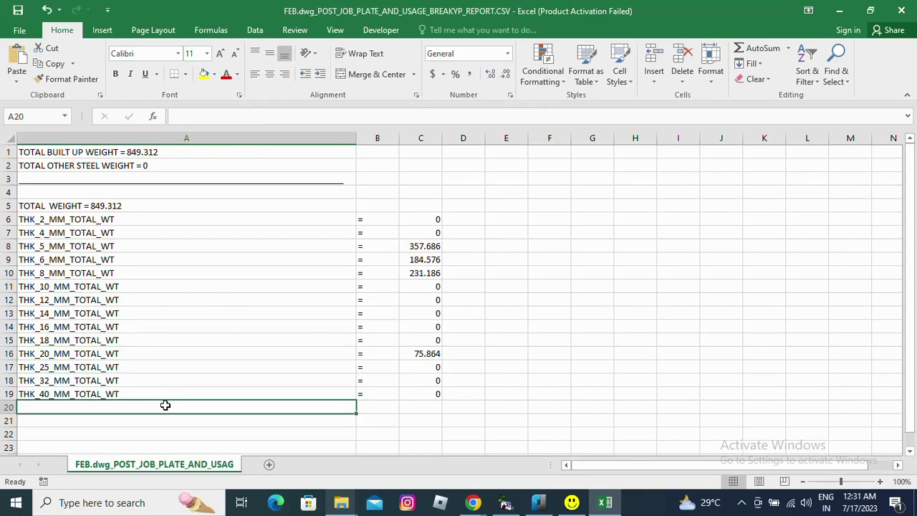
click(158, 391)
click(434, 400)
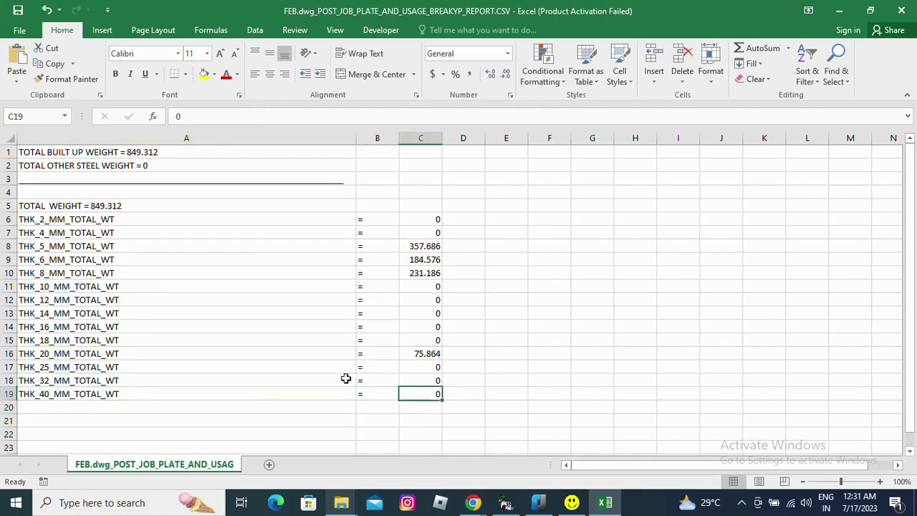
Select the total weight and thickness rows A5:C19 to review the breakup, and close the plate usage report without saving
drag(162, 207, 430, 391)
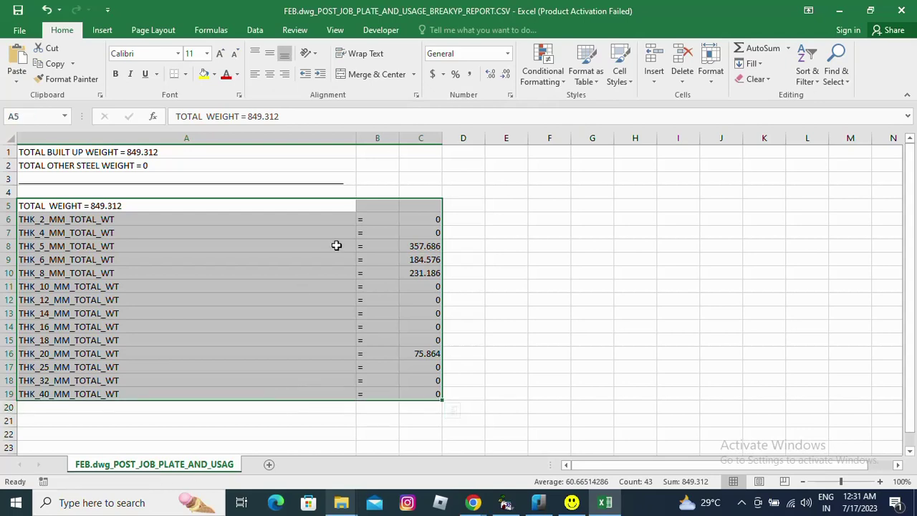
click(260, 194)
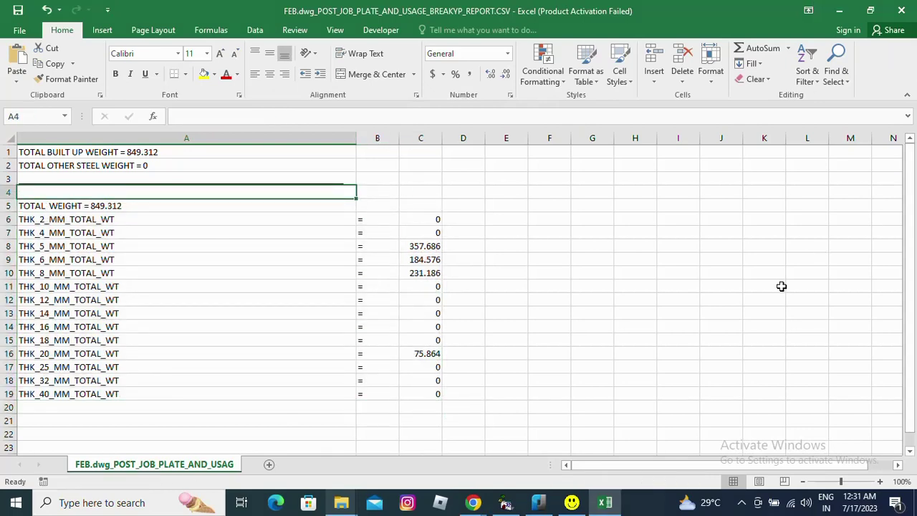
click(902, 14)
click(457, 268)
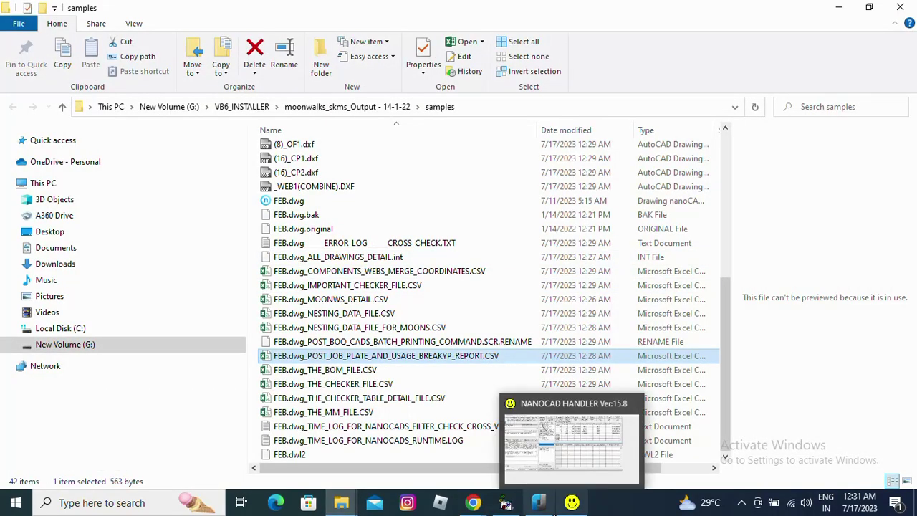
Switch through NANOCAD HANDLER to nanoCAD and bring all four FEB.dwg drawing sheets into the middle of the view
click(571, 502)
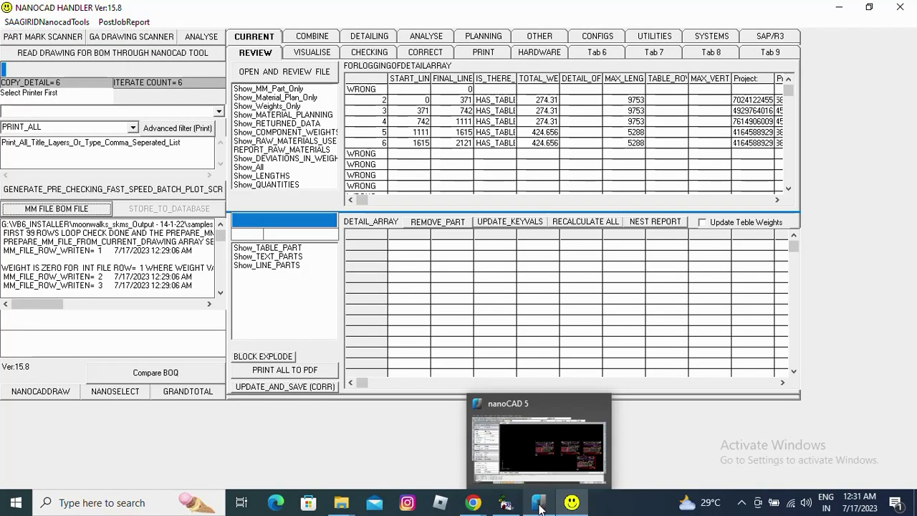
click(538, 502)
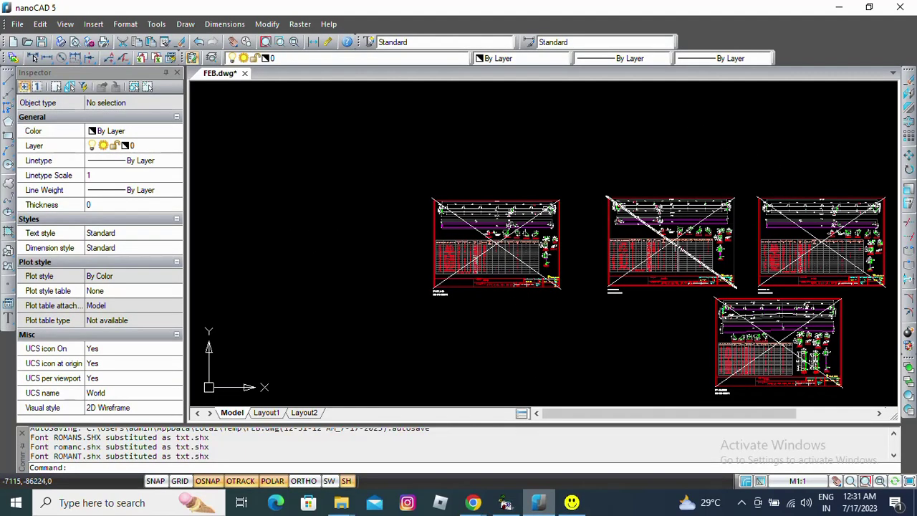
scroll(812, 242, down, 4)
mouse_move(754, 298)
middle_down()
mouse_move(575, 299)
mouse_move(549, 307)
middle_up()
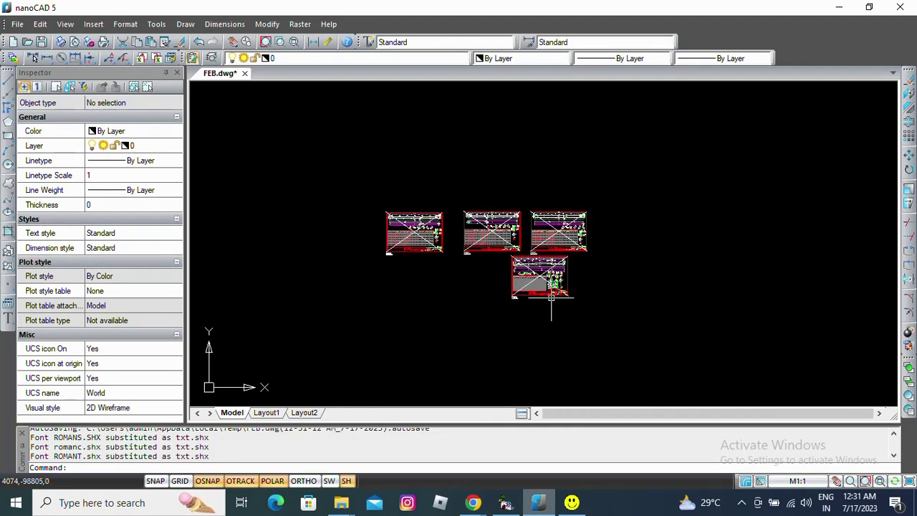